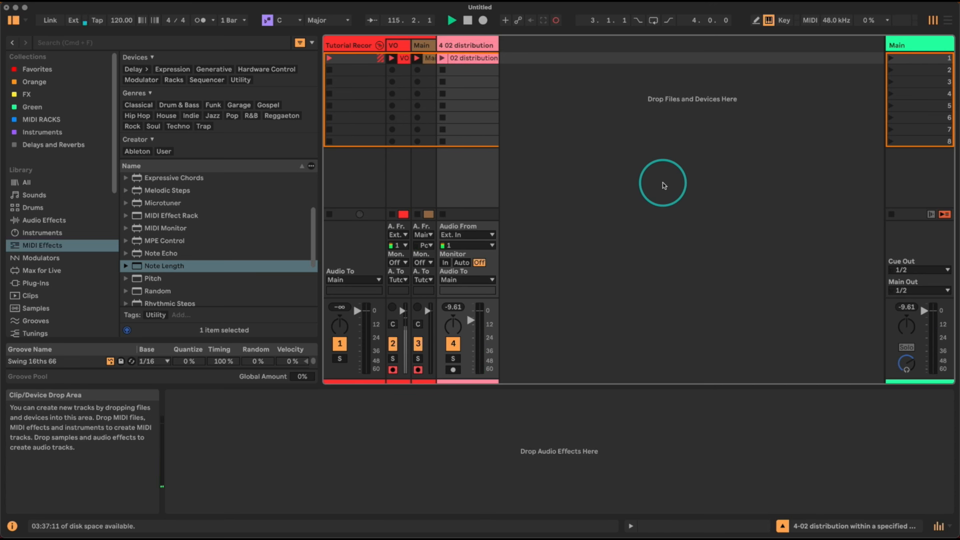
# - Create a new MIDI track and load the Wavetable instrument onto it
pyautogui.press('super+shift+t')
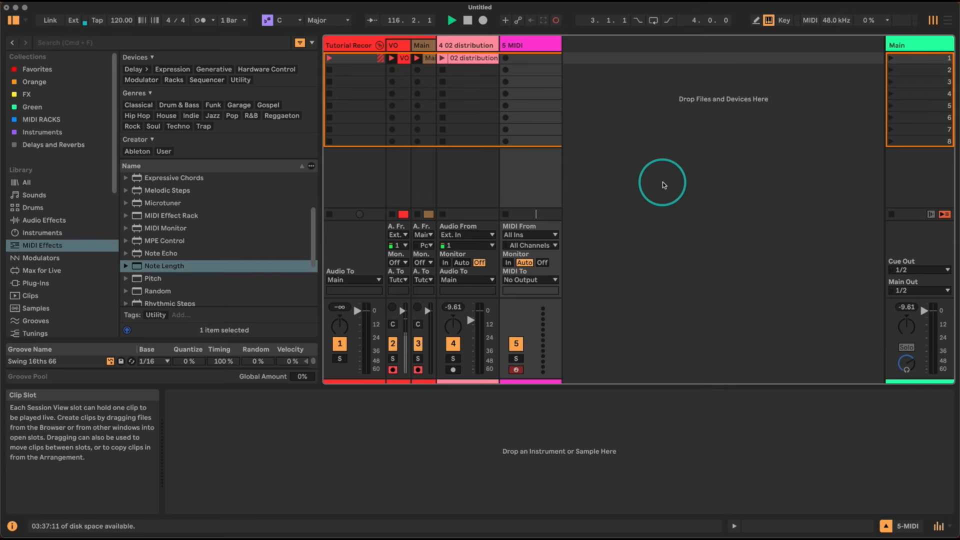
pyautogui.click(73, 234)
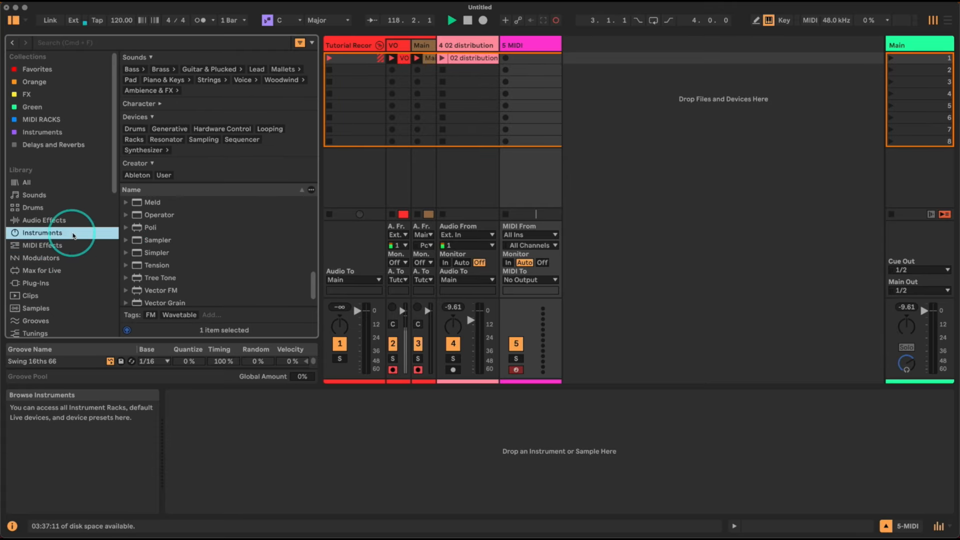
pyautogui.scroll(-5, 274, 260)
pyautogui.moveTo(148, 298); pyautogui.dragTo(530, 85)
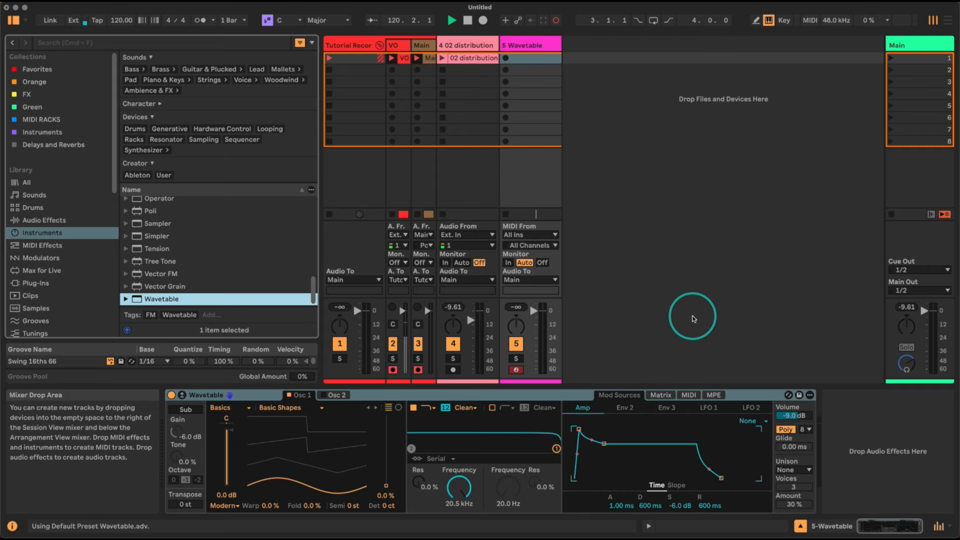
# - Set velocity modulation of Amp to 100 in Wavetable's MIDI modulation matrix and return to the modulation sources
pyautogui.click(689, 395)
pyautogui.moveTo(631, 421); pyautogui.dragTo(631, 416)
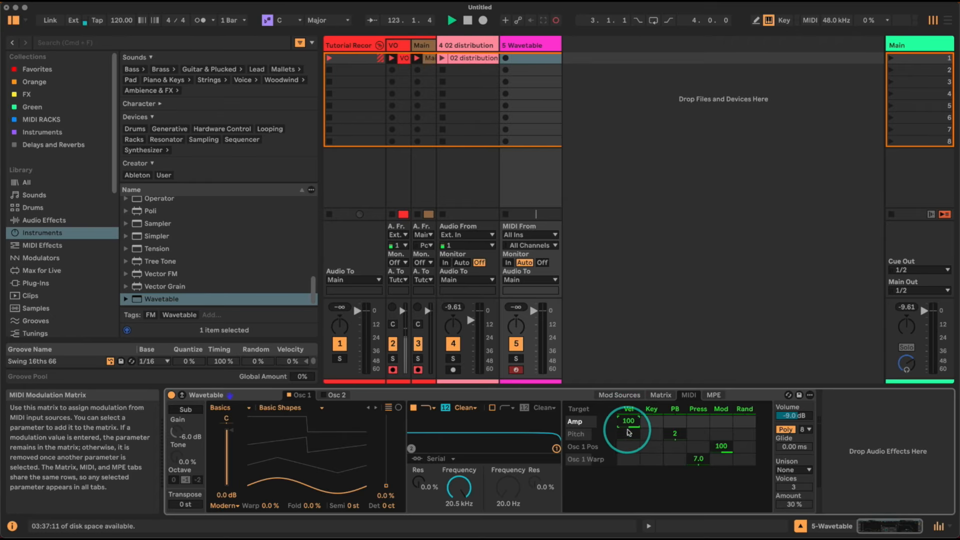
pyautogui.click(626, 396)
# - Insert a MIDI Monitor before Wavetable and test it with a note, with the track's monitoring set to In
pyautogui.click(71, 246)
pyautogui.click(216, 268)
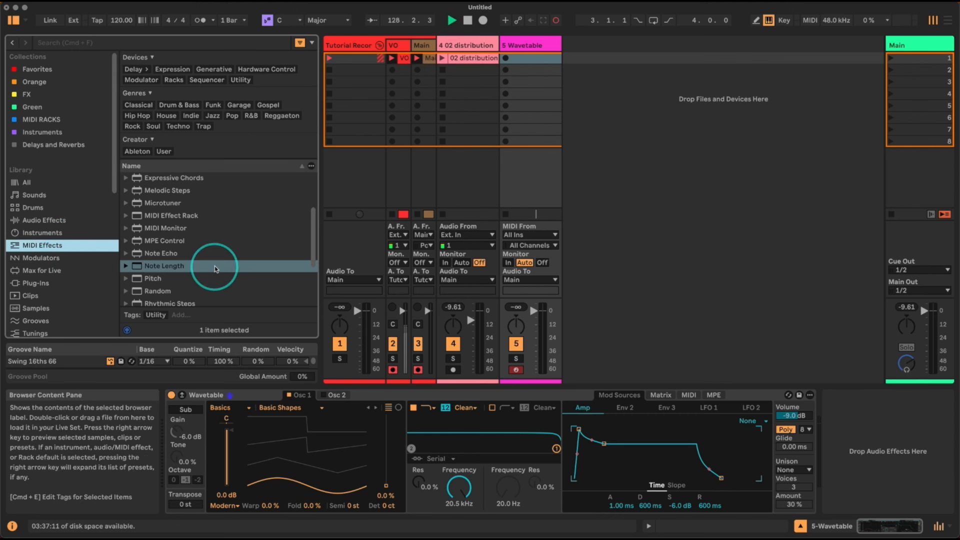
pyautogui.scroll(1, 212, 267)
pyautogui.click(162, 243)
pyautogui.moveTo(166, 253); pyautogui.dragTo(160, 423)
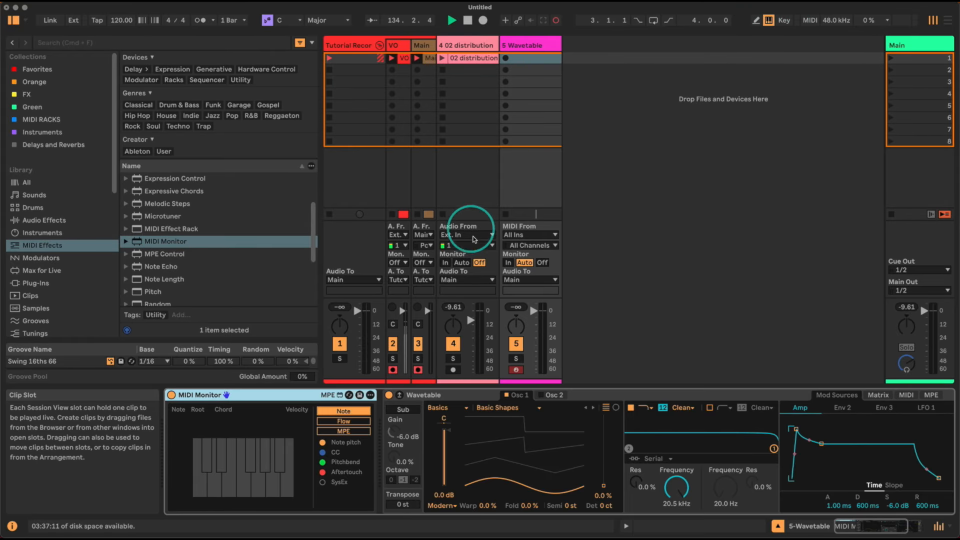
pyautogui.click(508, 263)
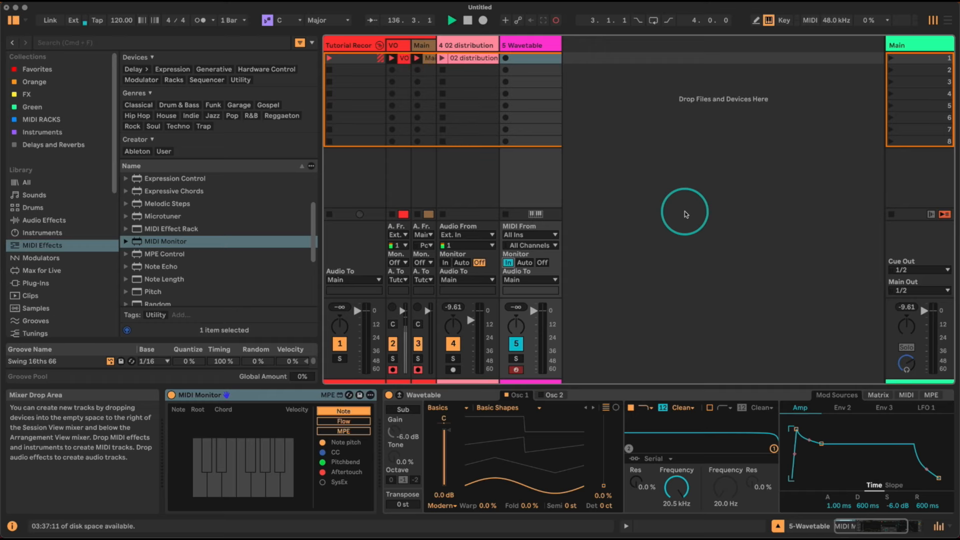
pyautogui.press('a')
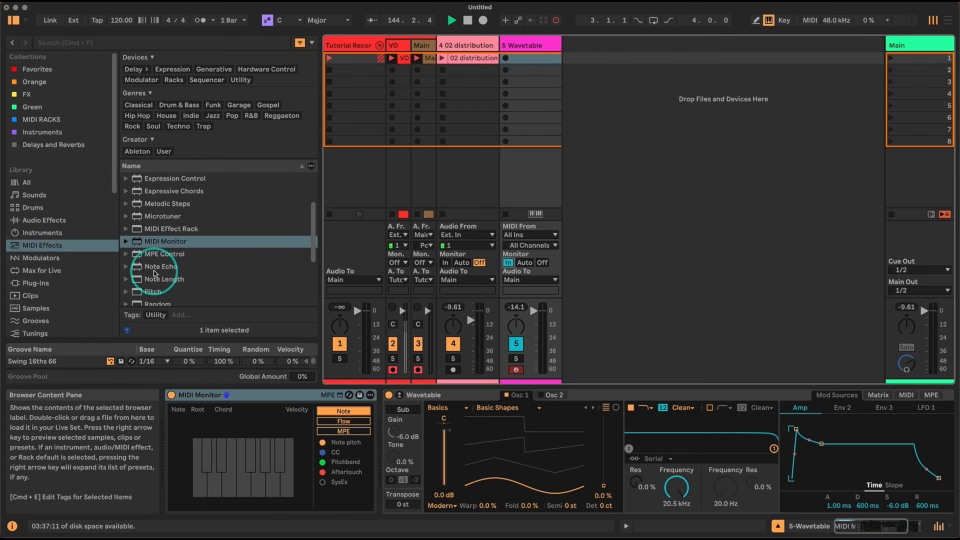
# - Add a second MIDI Monitor before Wavetable and insert a Note Length effect between the two monitors
pyautogui.moveTo(161, 243); pyautogui.dragTo(385, 409)
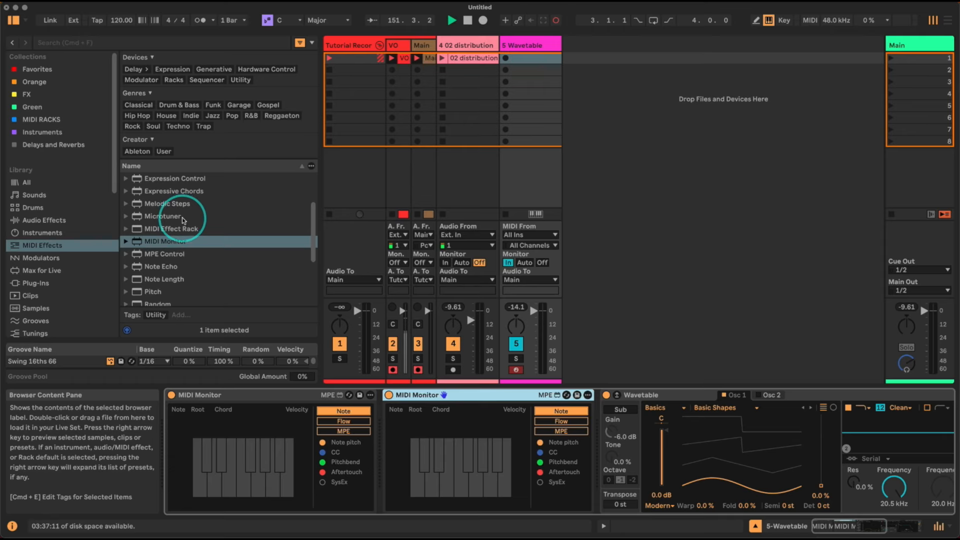
pyautogui.scroll(-1, 183, 220)
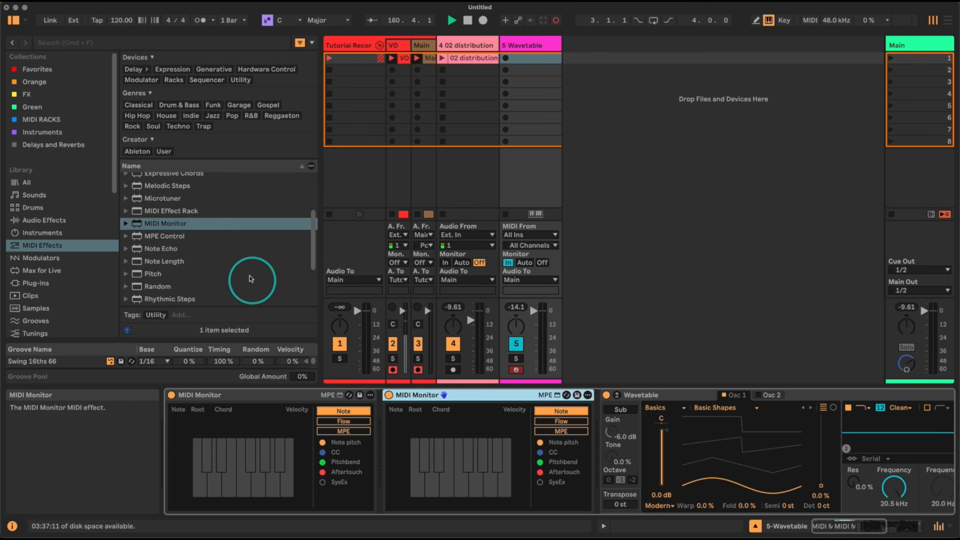
pyautogui.moveTo(223, 260); pyautogui.dragTo(383, 431)
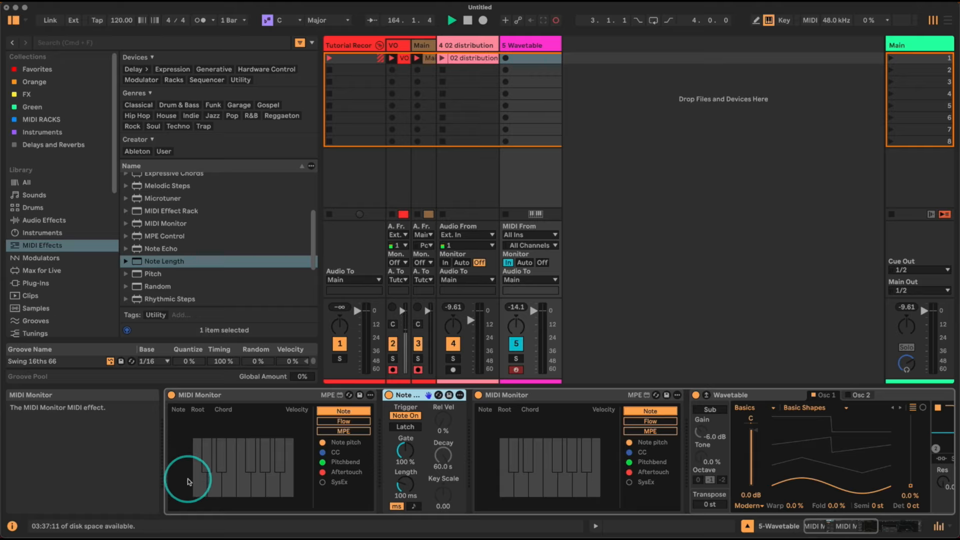
# - Set the Note Length effect's length to 588 ms and play a test note through both MIDI Monitors
pyautogui.click(203, 448)
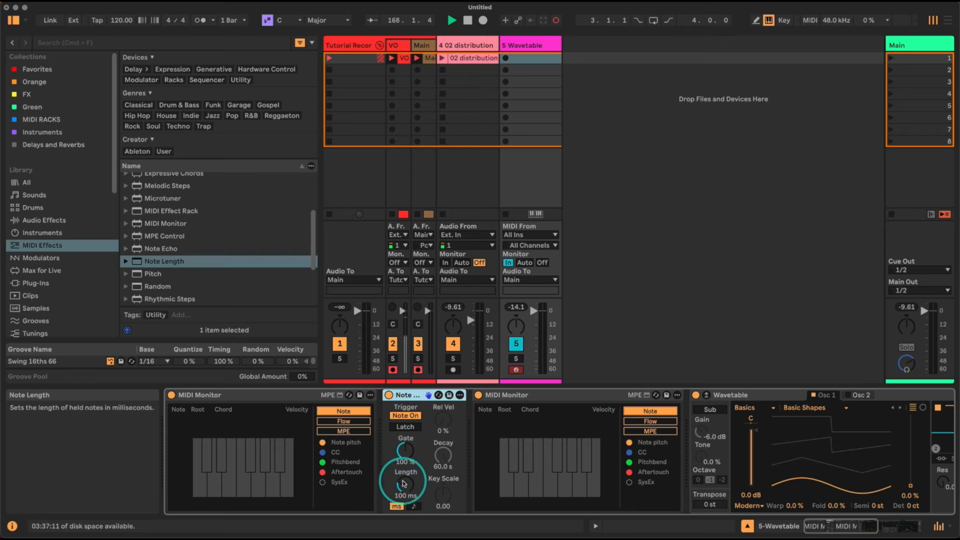
pyautogui.moveTo(404, 484); pyautogui.dragTo(404, 480)
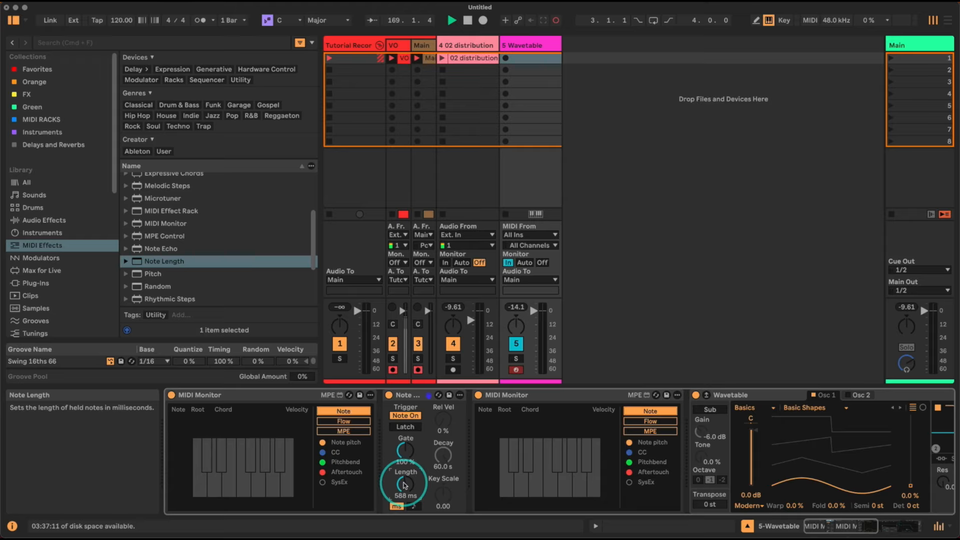
pyautogui.click(495, 468)
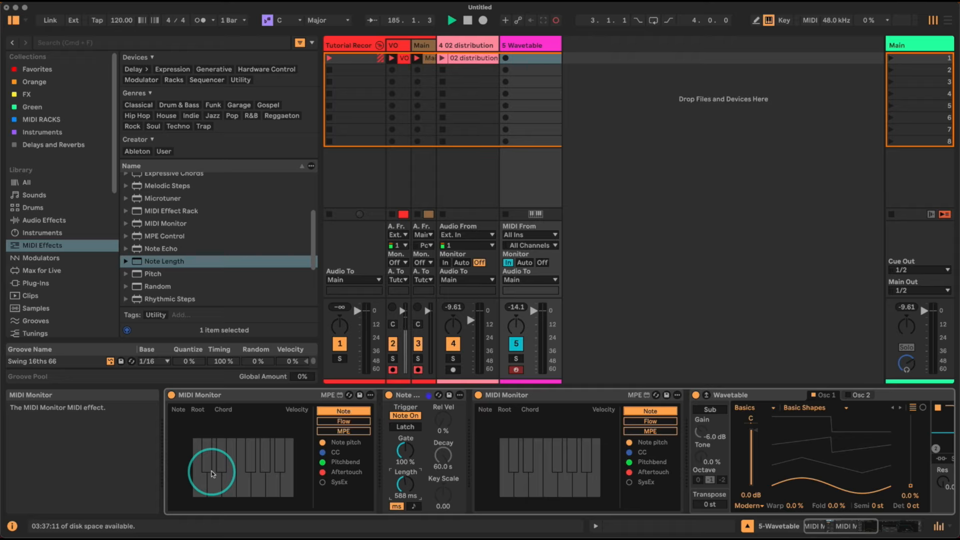
pyautogui.press('a')
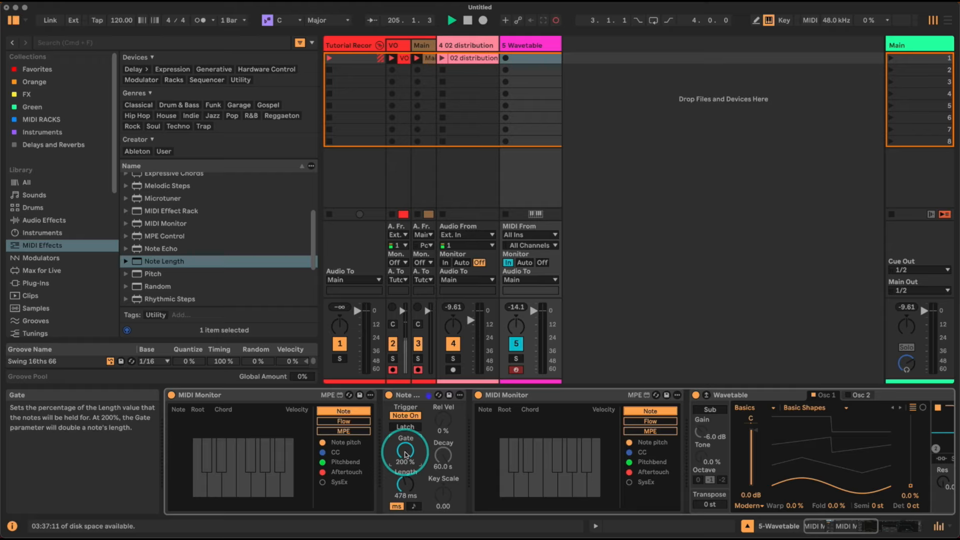
# - Audition test notes with the Note Length gate at 200 % and 1 %, and return the gate to 100 %
pyautogui.press('a')
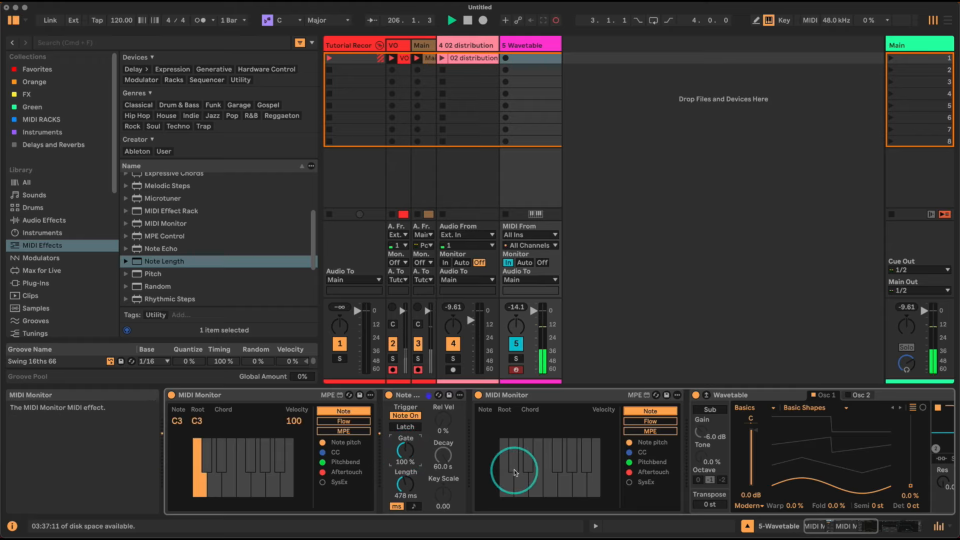
pyautogui.moveTo(413, 453); pyautogui.dragTo(413, 440)
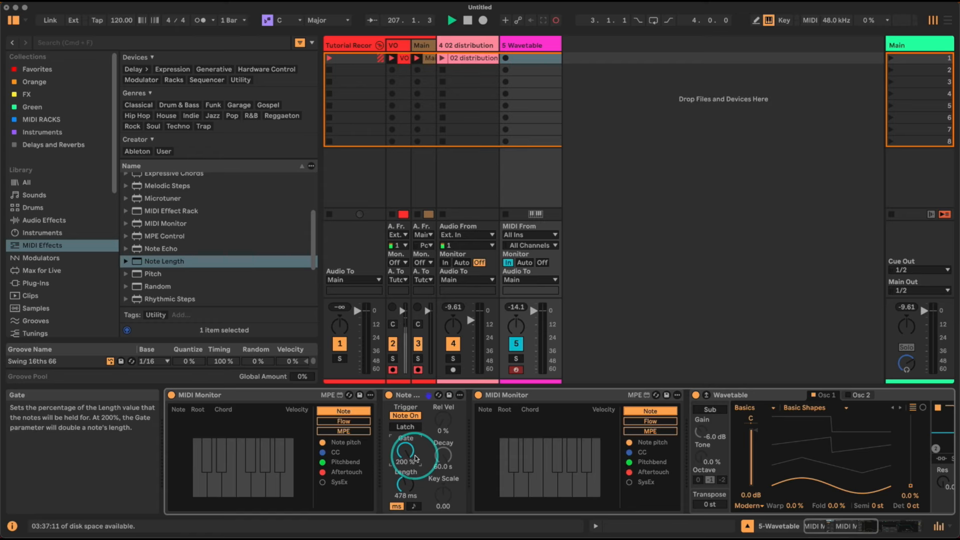
pyautogui.press('a')
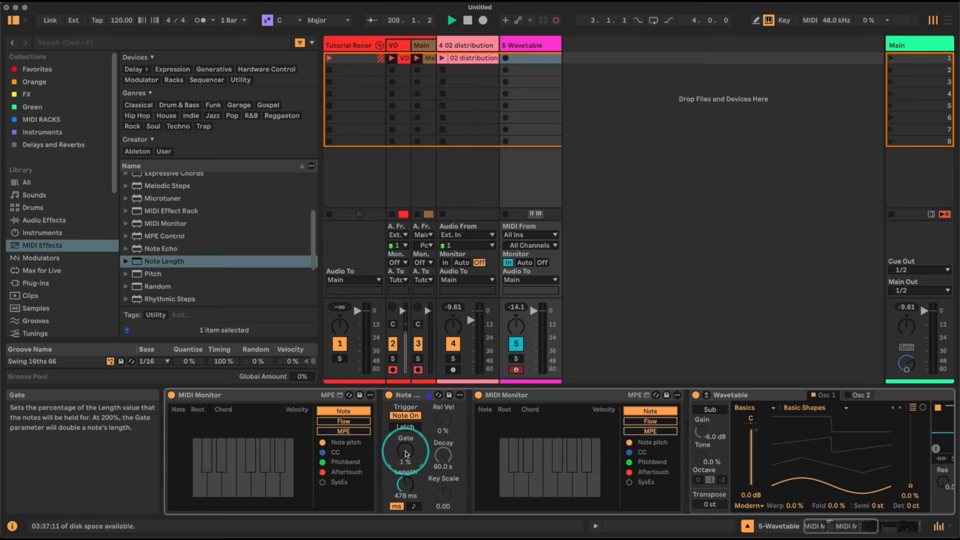
pyautogui.press('a')
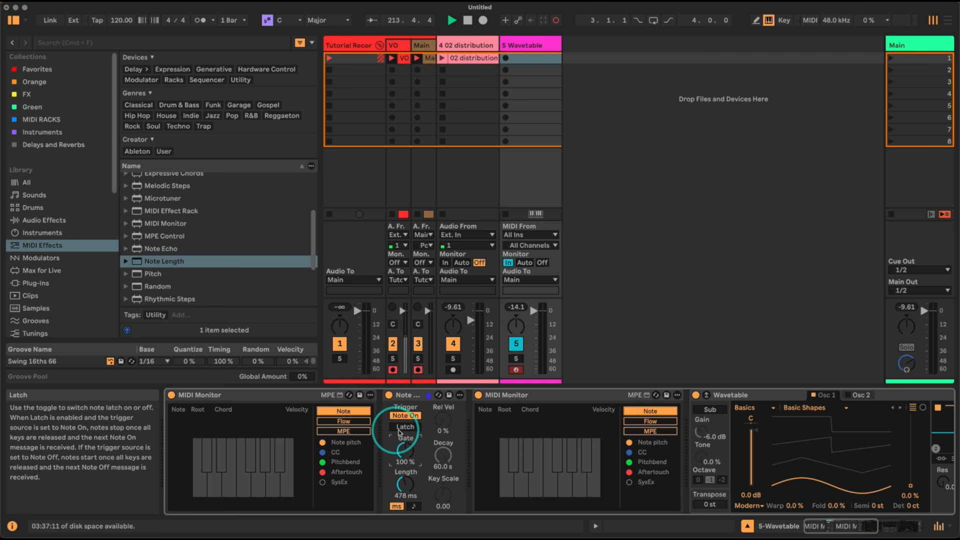
# - Enable Latch on Note Length, play the notes C3, G3 and D3, and disable Latch again
pyautogui.click(405, 427)
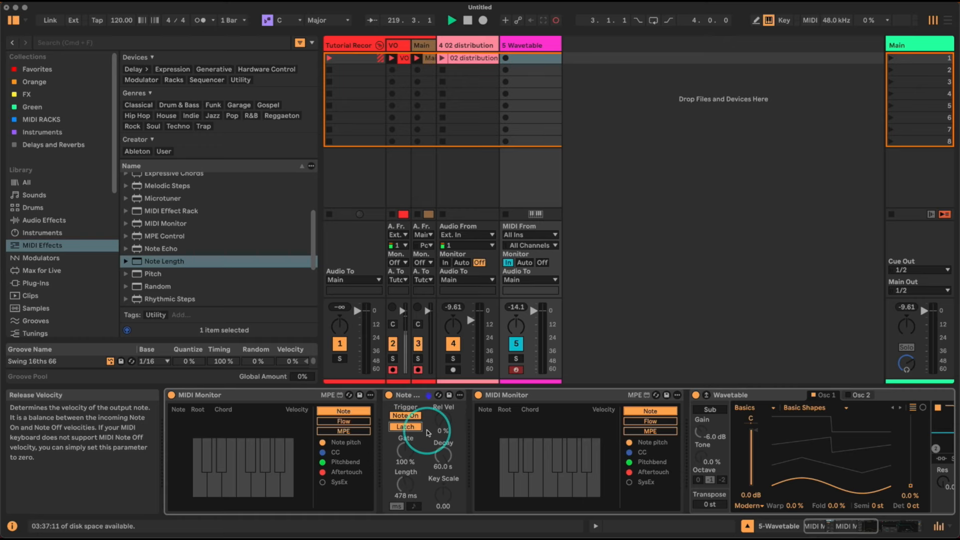
pyautogui.press('a')
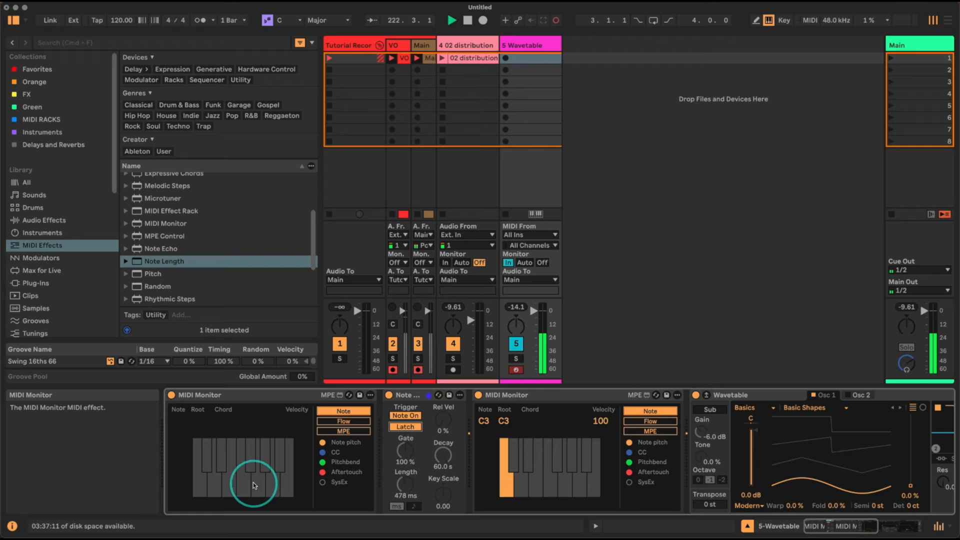
pyautogui.press('g')
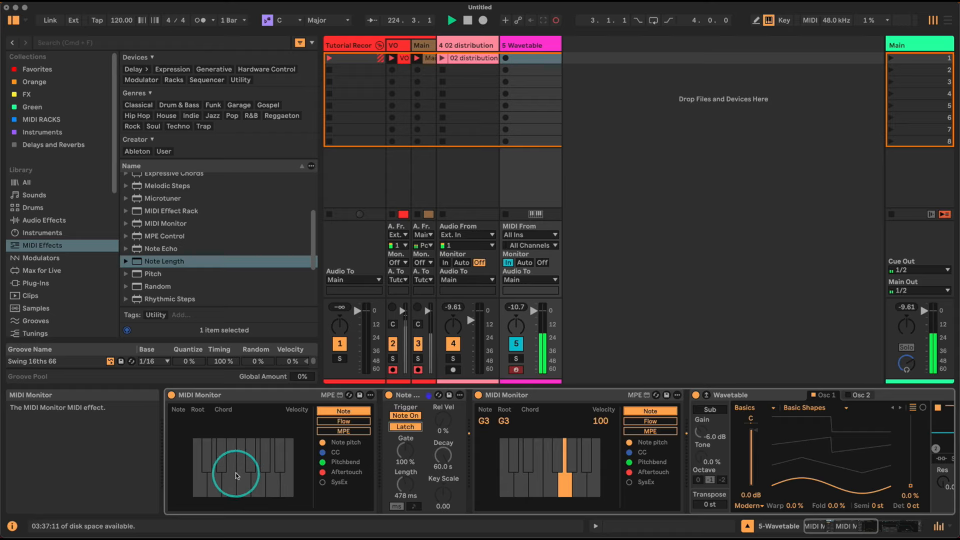
pyautogui.press('s')
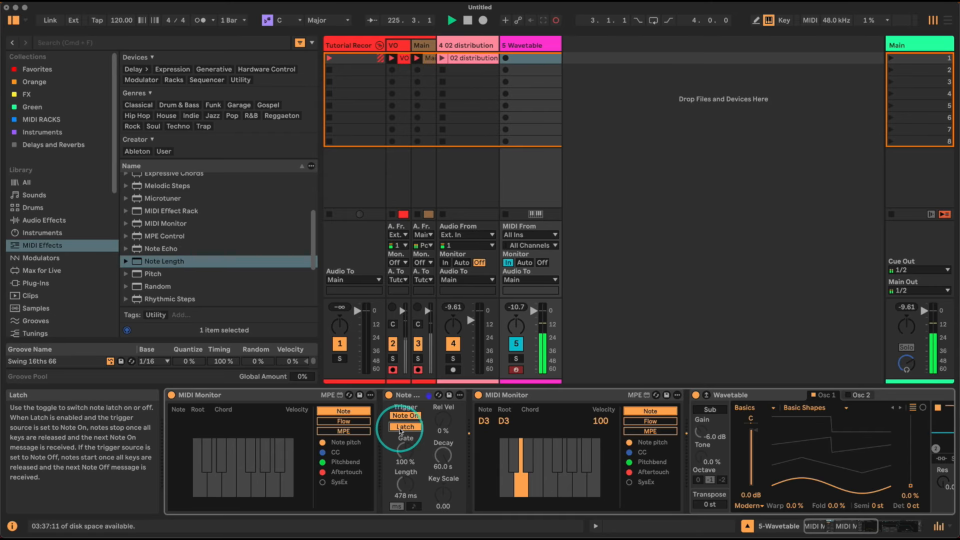
pyautogui.click(403, 427)
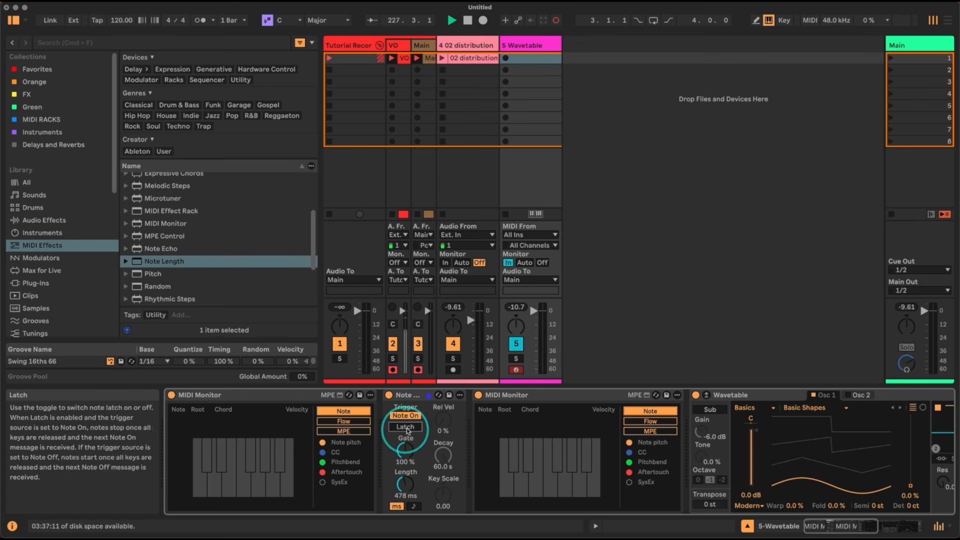
# - Compare the Note On and Note Off trigger modes of Note Length by playing test notes, ending on Note On
pyautogui.click(407, 416)
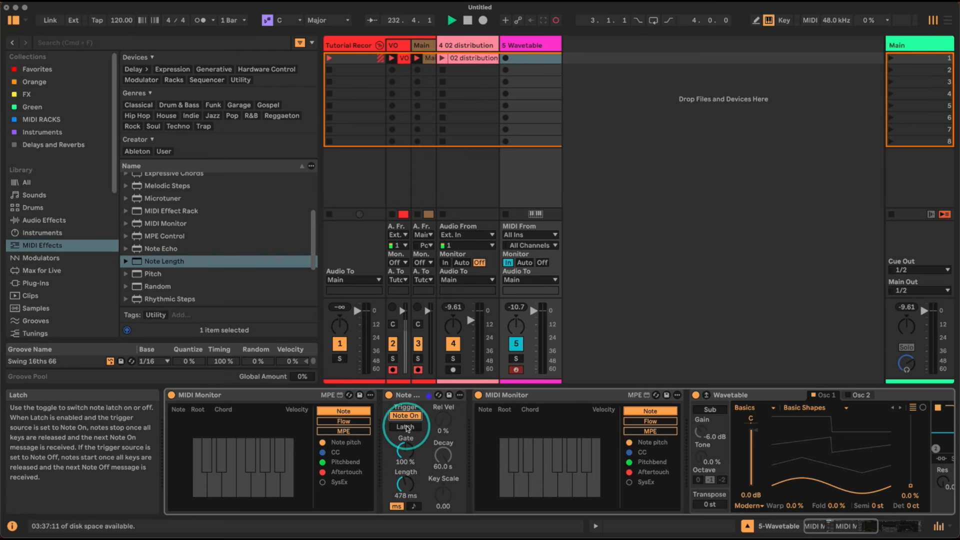
pyautogui.press('a')
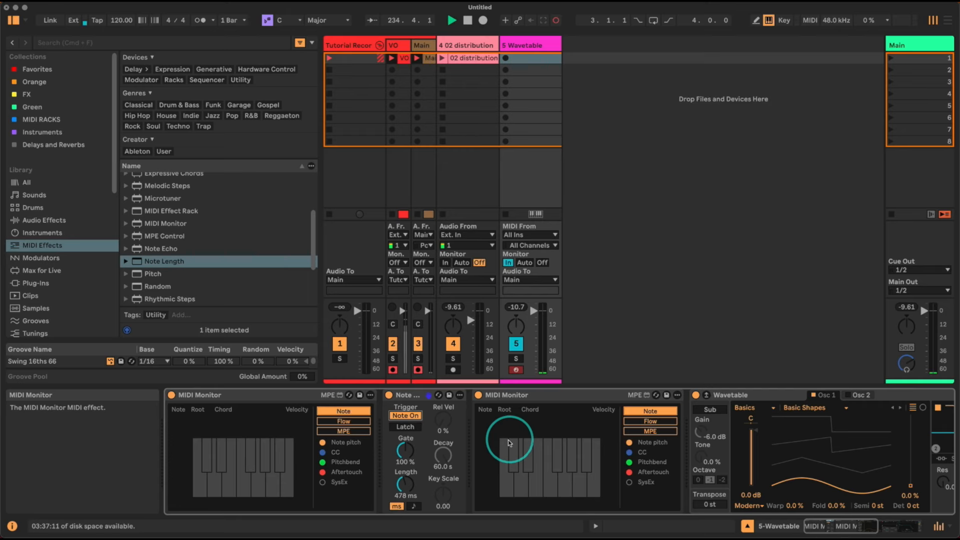
pyautogui.press('a')
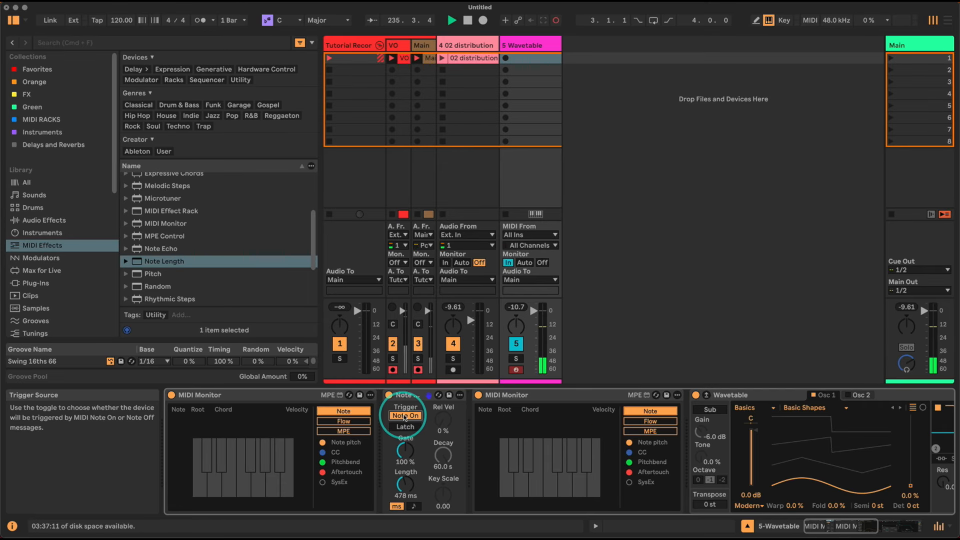
pyautogui.click(405, 415)
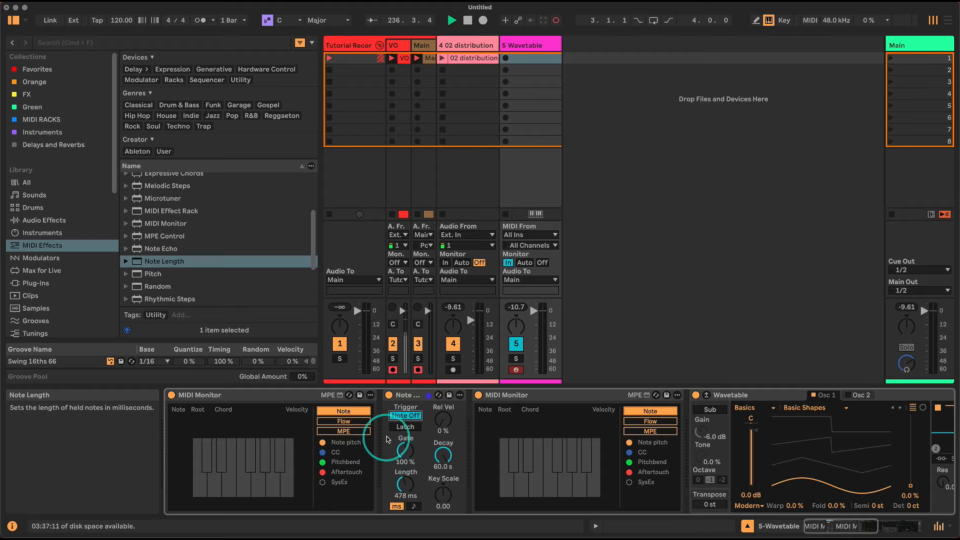
pyautogui.press('a')
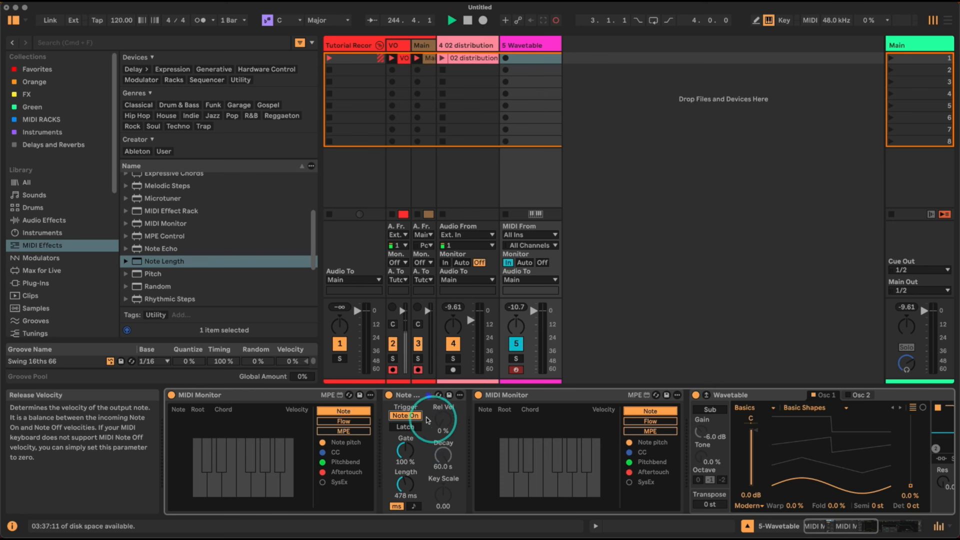
# - Set Note Length's trigger to Note Off and its decay to 5.74 s, comparing the sound with the device bypassed
pyautogui.click(411, 416)
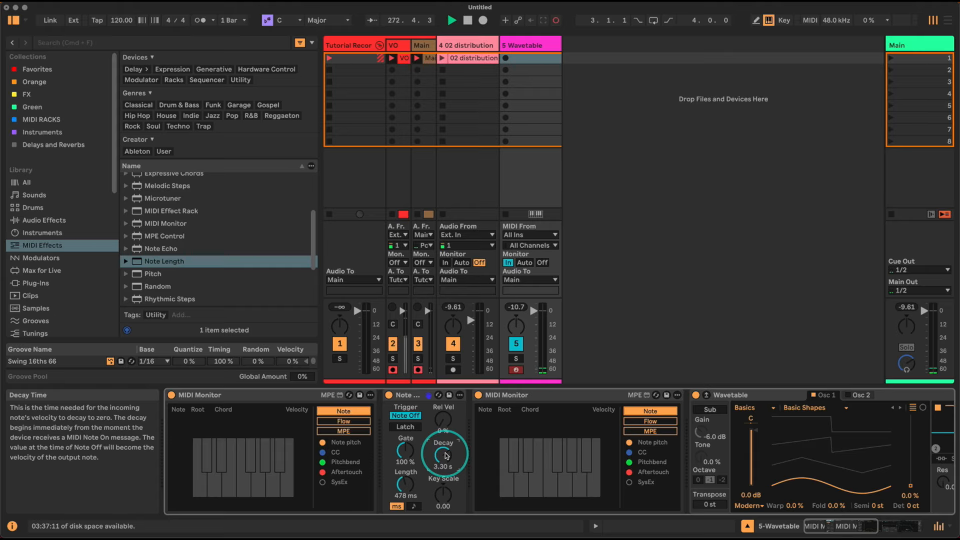
pyautogui.click(389, 396)
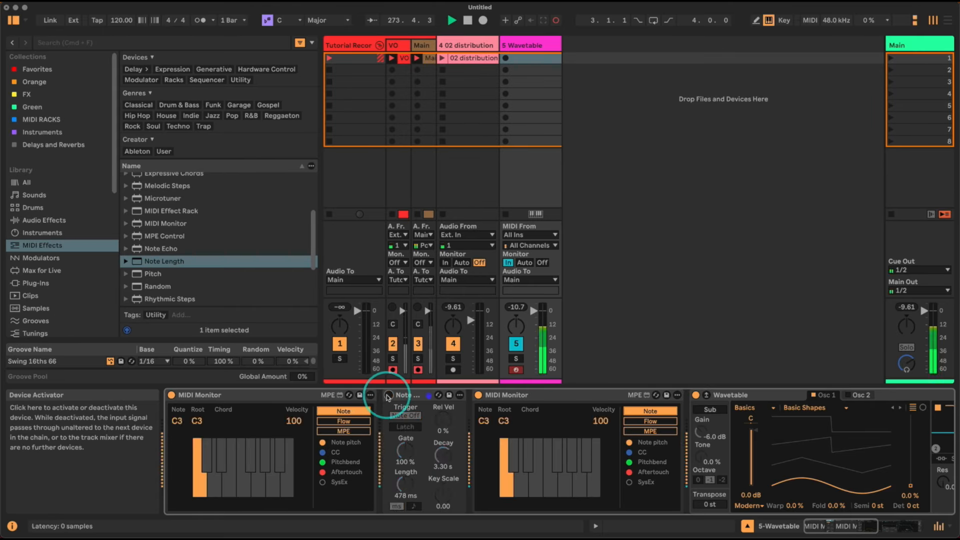
pyautogui.click(388, 396)
pyautogui.click(442, 454)
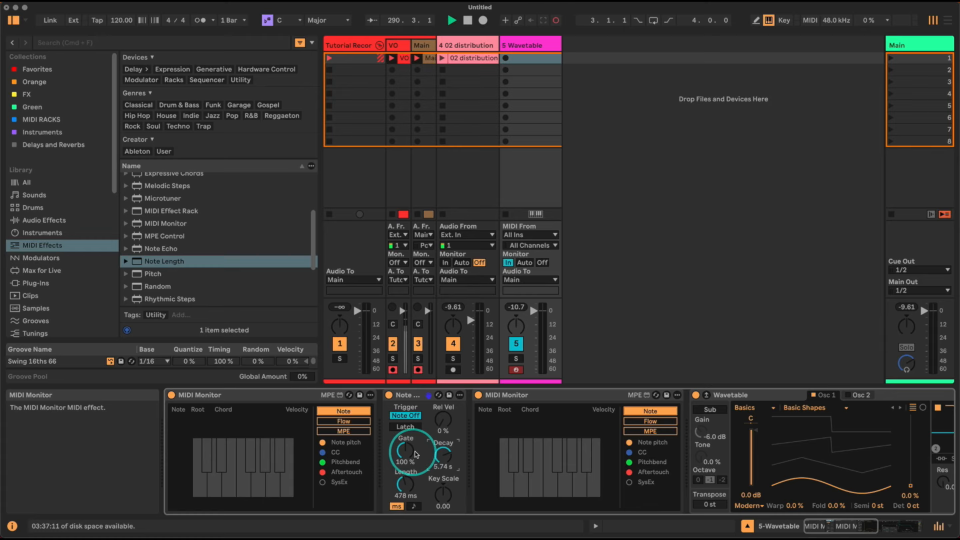
# - Try a release velocity of 52 % on Note Length, return it to 0 %, and set Key Scale to 1.00
pyautogui.moveTo(442, 421); pyautogui.dragTo(443, 400)
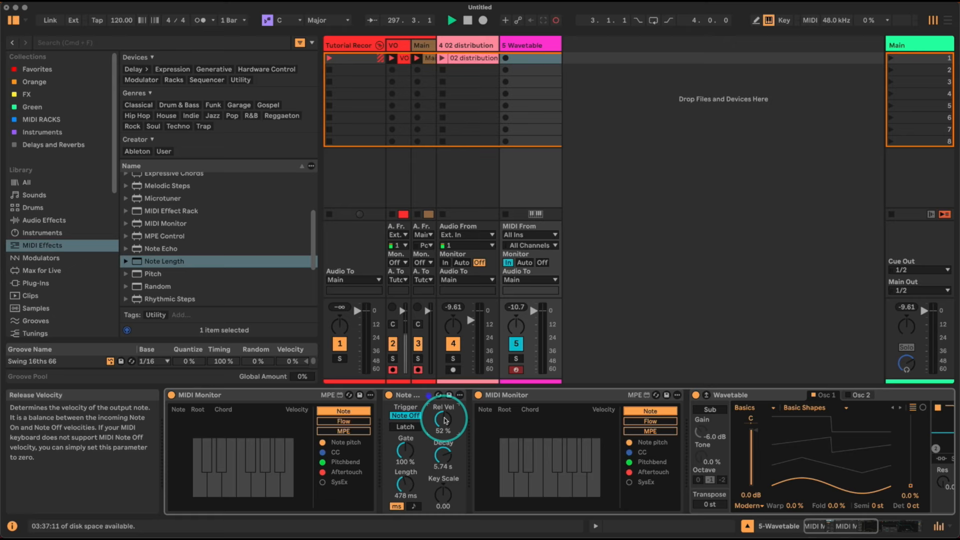
pyautogui.moveTo(445, 420); pyautogui.dragTo(445, 450)
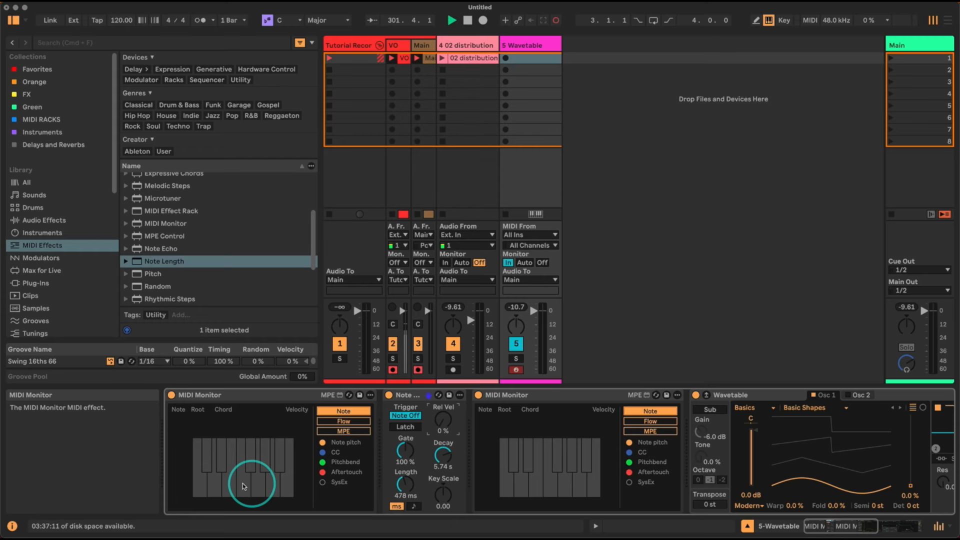
pyautogui.moveTo(433, 495); pyautogui.dragTo(443, 489)
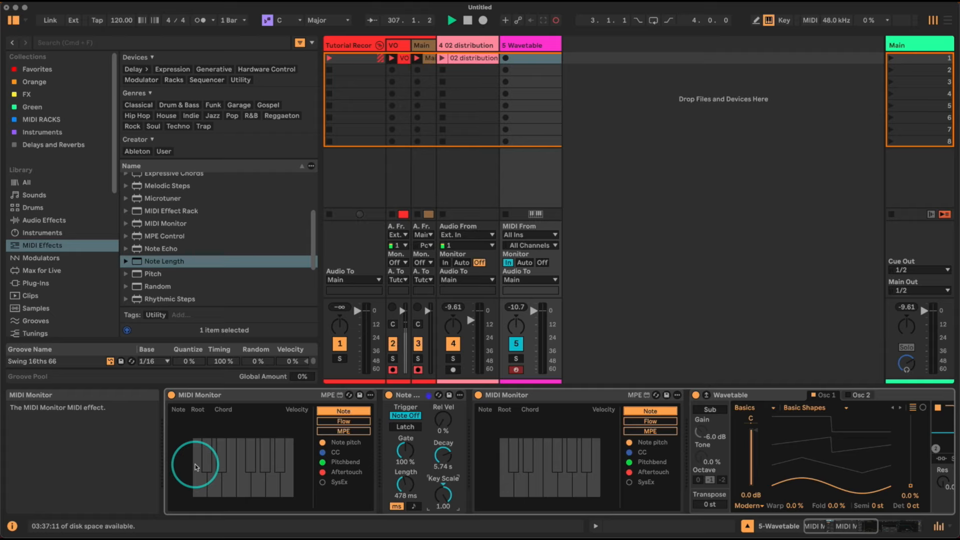
# - Play test notes in the C3 and C1 octaves to compare their decay, and reset Note Length's Key Scale to 0.00
pyautogui.press('x')
pyautogui.press('a')
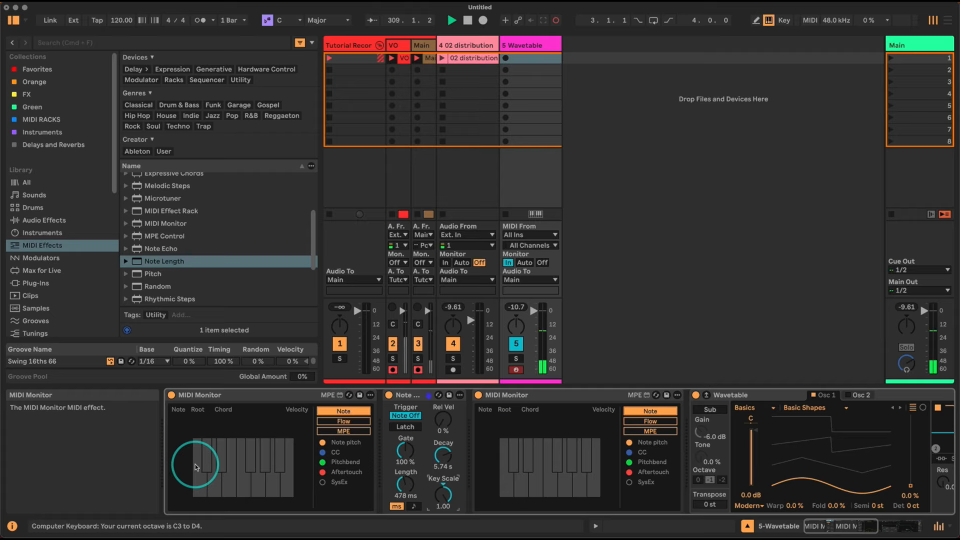
pyautogui.press('a')
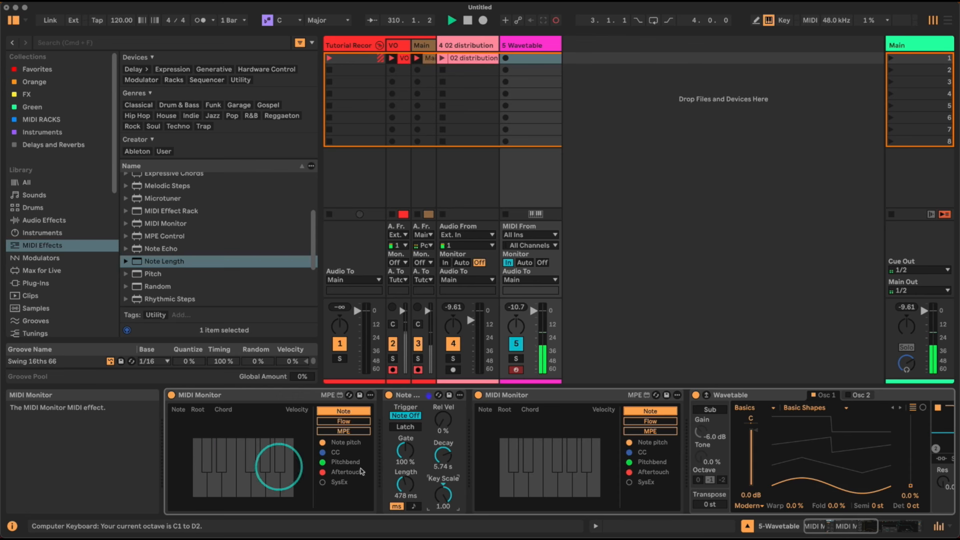
pyautogui.moveTo(446, 496); pyautogui.dragTo(446, 525)
pyautogui.doubleClick(446, 497)
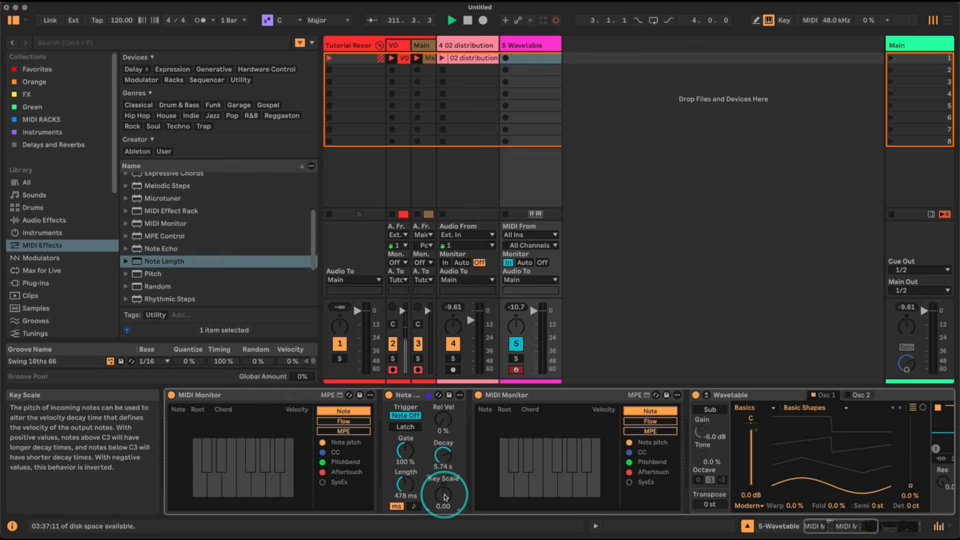
# - Group Note Length into a MIDI Effect Rack with an additional empty chain, and set Note Length's decay to 4.35 s
pyautogui.click(408, 396)
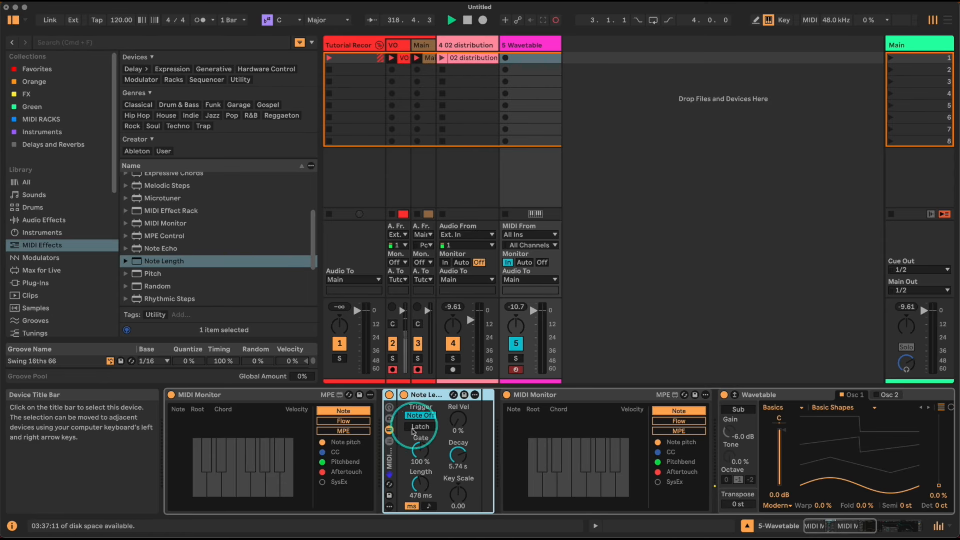
pyautogui.press('super+g')
pyautogui.rightClick(431, 464)
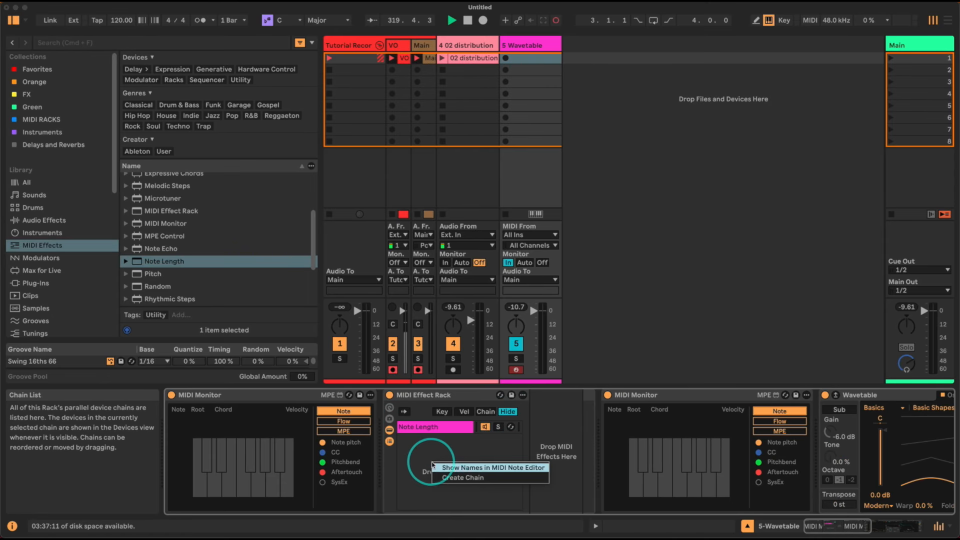
pyautogui.click(443, 476)
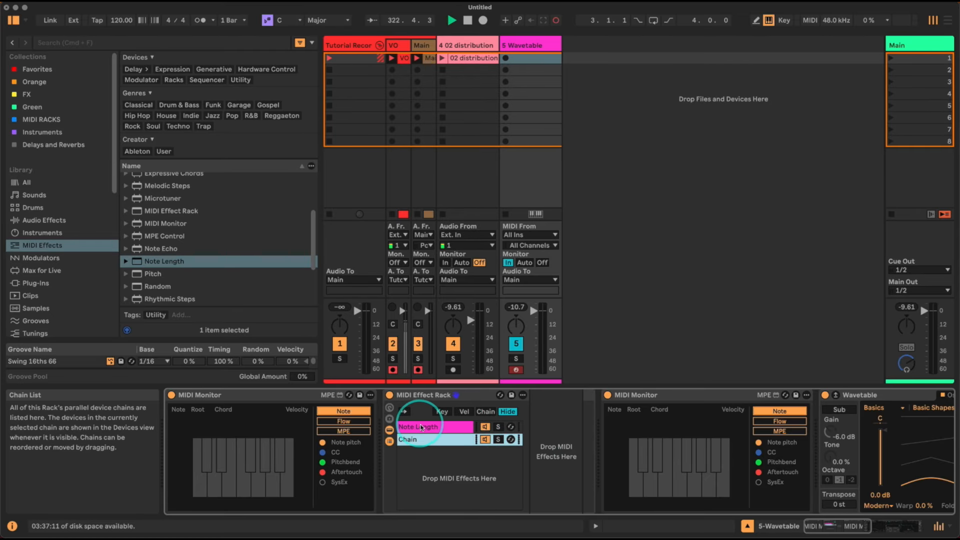
pyautogui.click(473, 427)
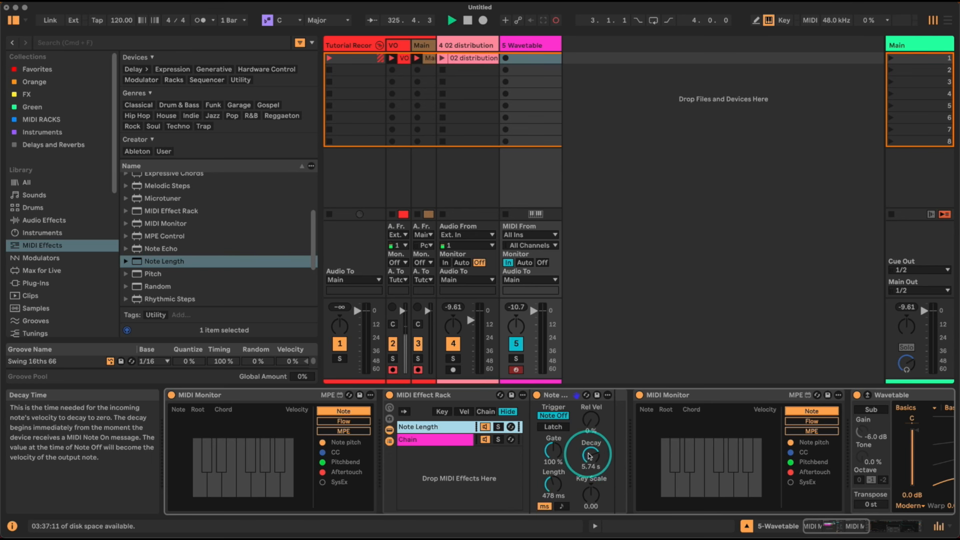
pyautogui.moveTo(590, 455); pyautogui.dragTo(590, 465)
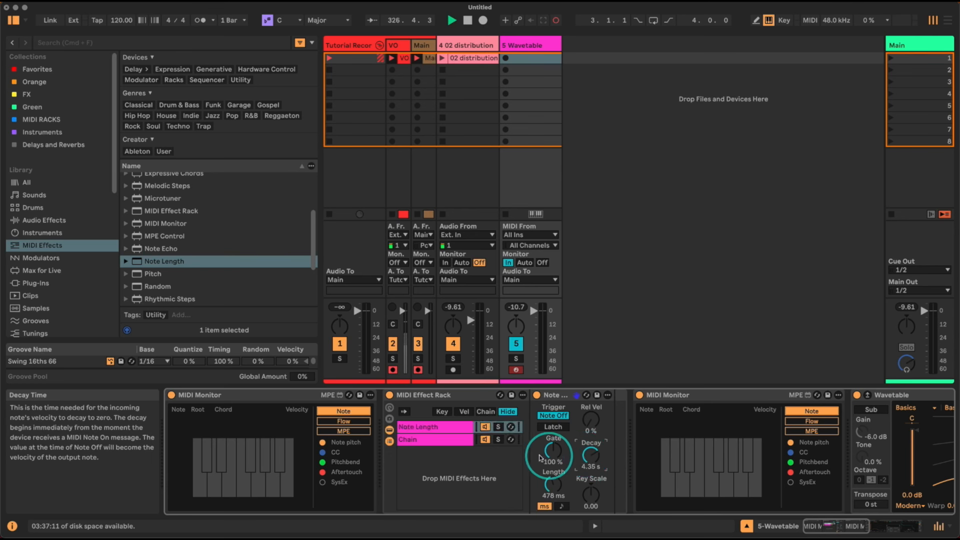
# - Play C1 and repeated C3 test notes through the rack's two chains, shifting the computer keyboard up to the C3 octave
pyautogui.click(202, 453)
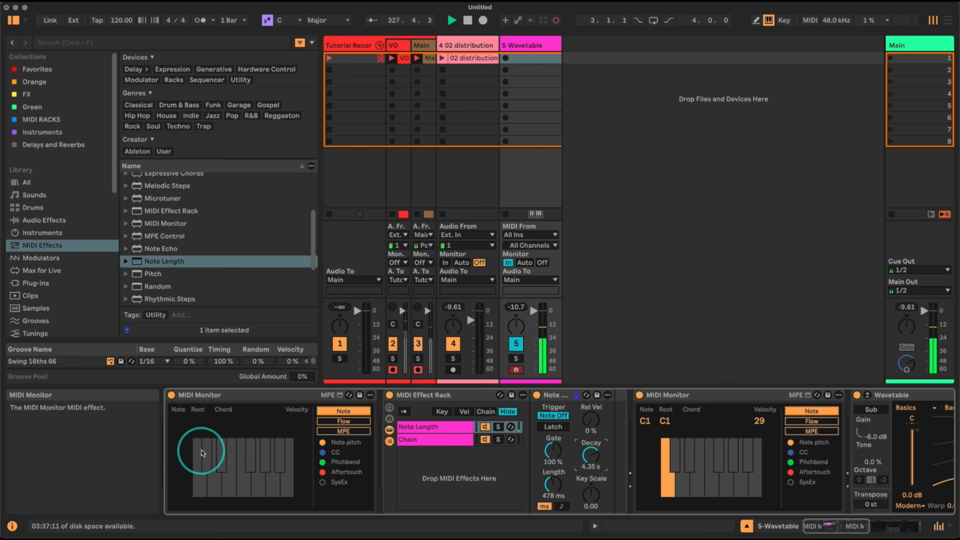
pyautogui.press('x')
pyautogui.press('x')
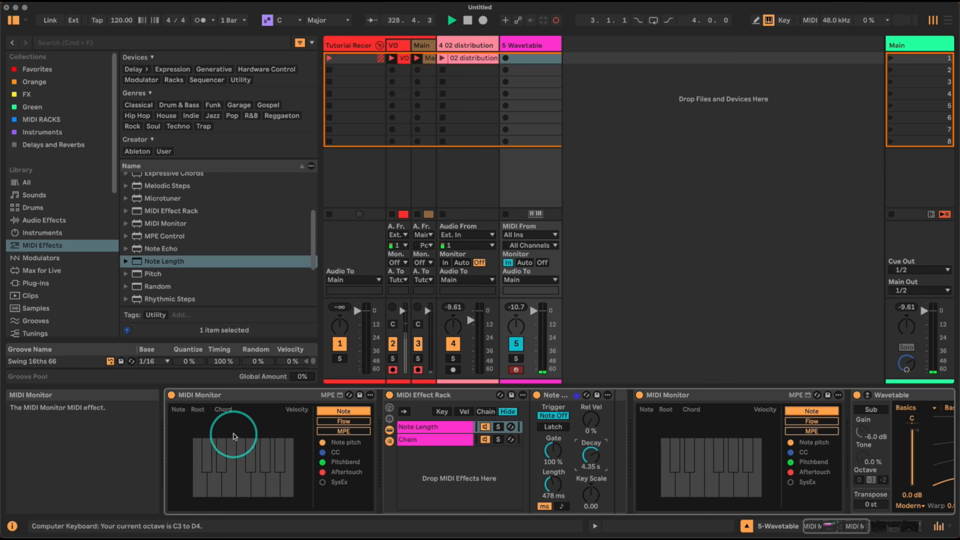
pyautogui.press('a')
pyautogui.press('a')
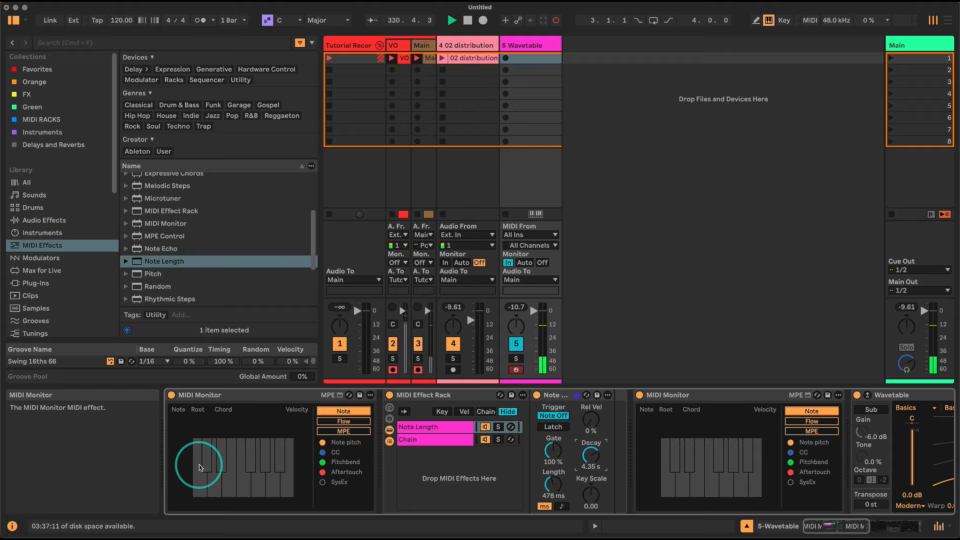
pyautogui.press('a')
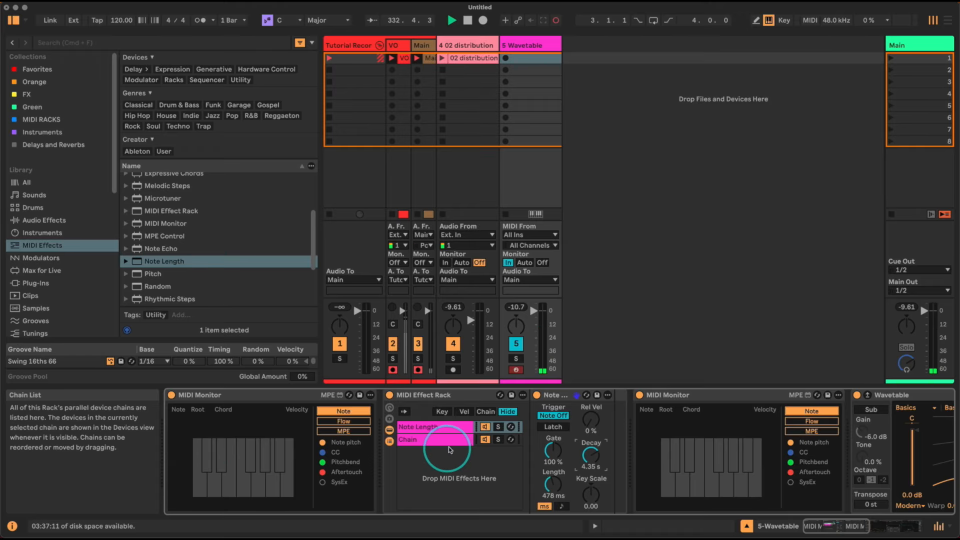
pyautogui.press('a')
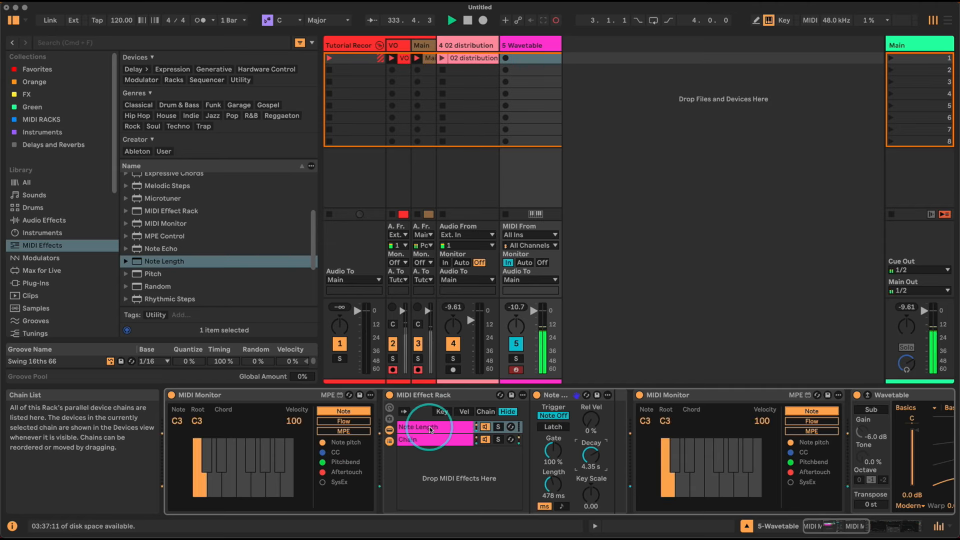
pyautogui.press('a')
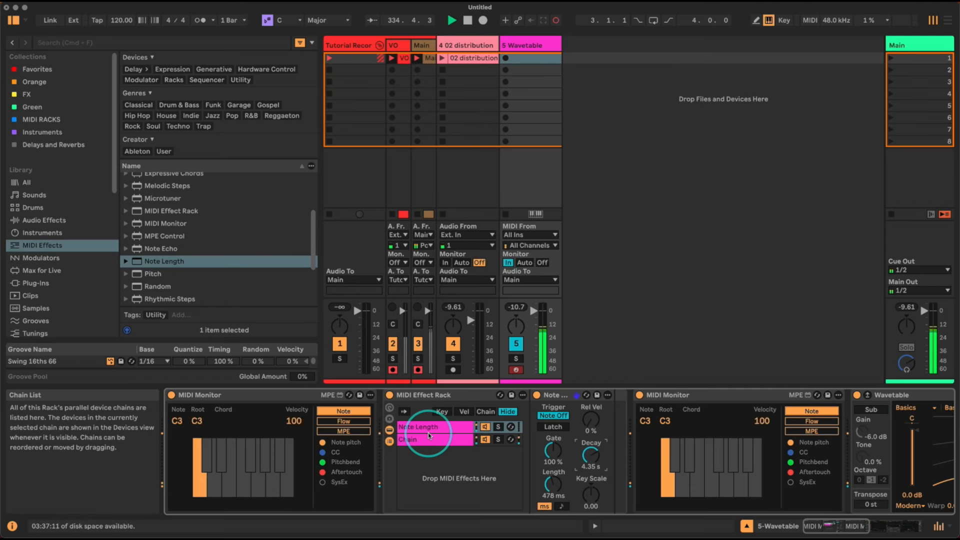
pyautogui.press('a')
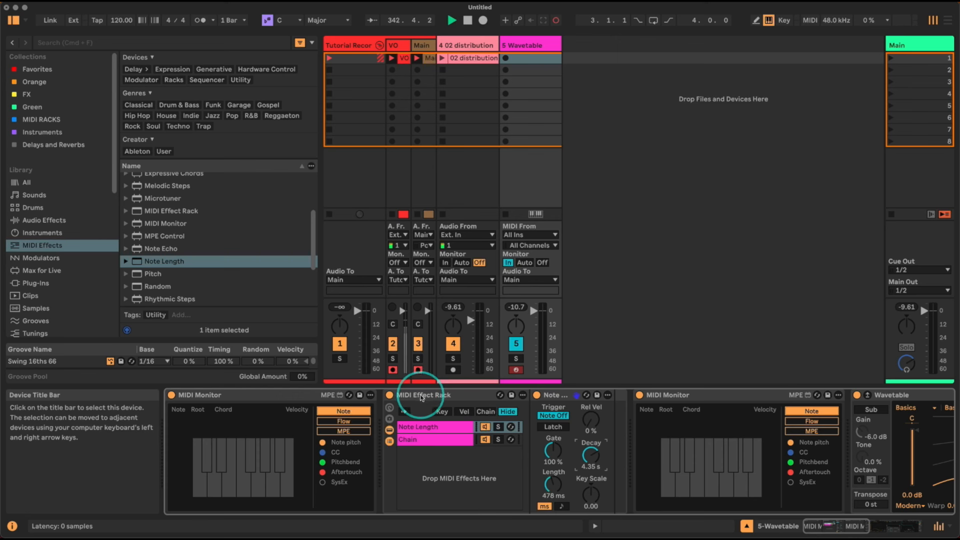
# - Delete the MIDI Effect Rack and insert Note Echo between the two MIDI Monitors
pyautogui.click(421, 397)
pyautogui.press('Delete')
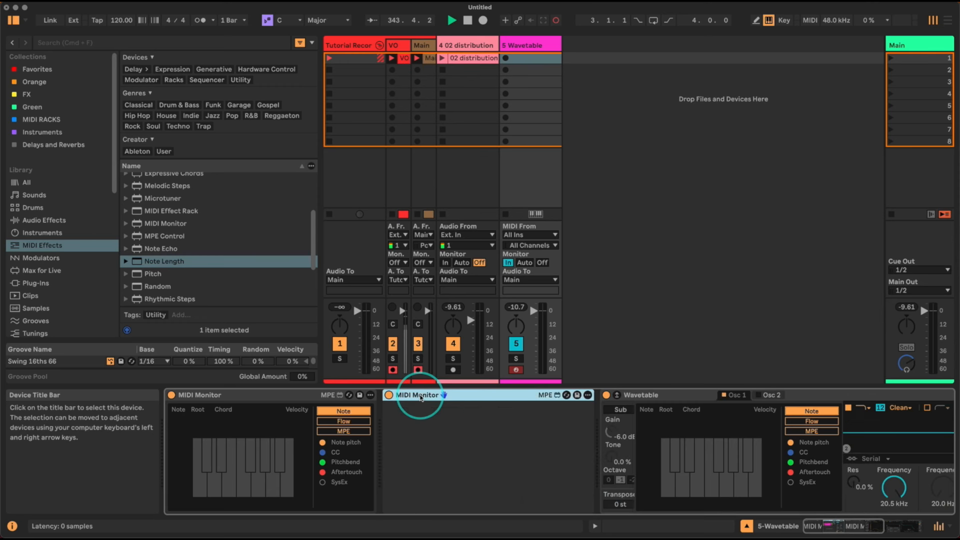
pyautogui.click(197, 251)
pyautogui.moveTo(197, 254); pyautogui.dragTo(386, 421)
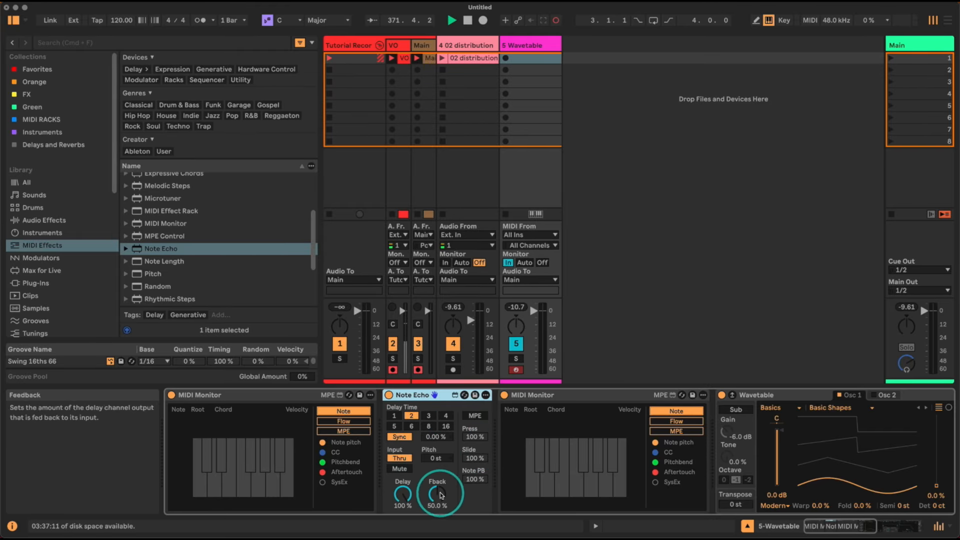
# - Try Note Echo feedback amounts of 78.3 % and 23.2 %, ending at 0.00 %, and set the input to Mute
pyautogui.moveTo(441, 495); pyautogui.dragTo(441, 494)
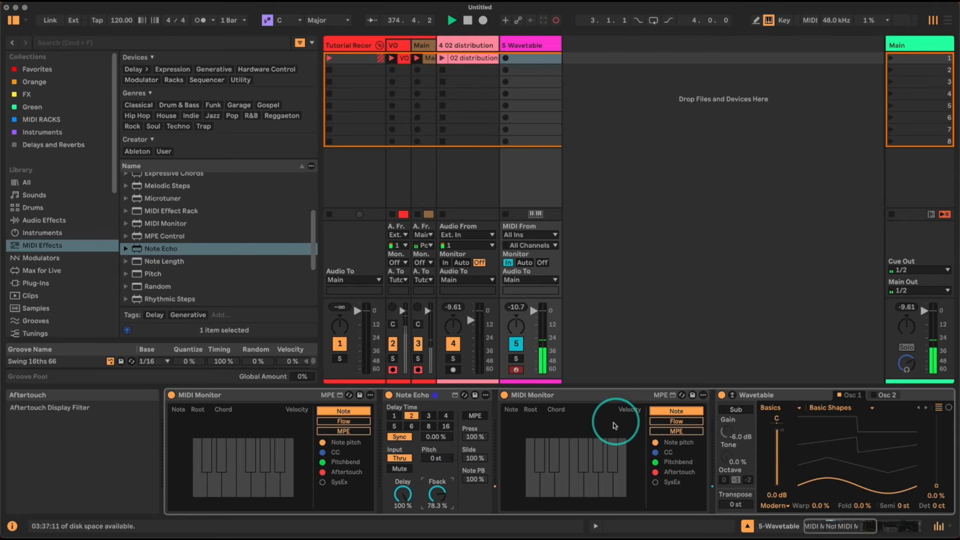
pyautogui.moveTo(439, 492); pyautogui.dragTo(449, 521)
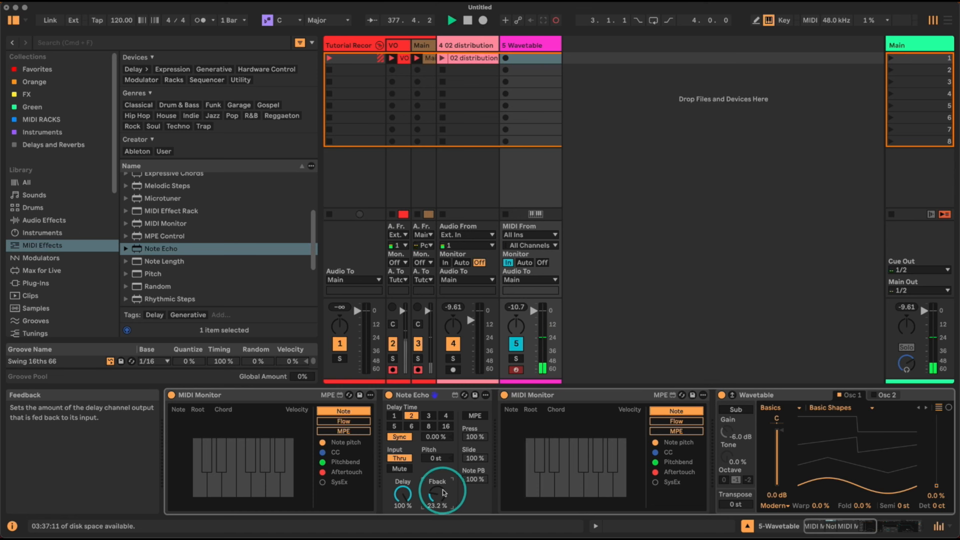
pyautogui.moveTo(439, 493); pyautogui.dragTo(443, 511)
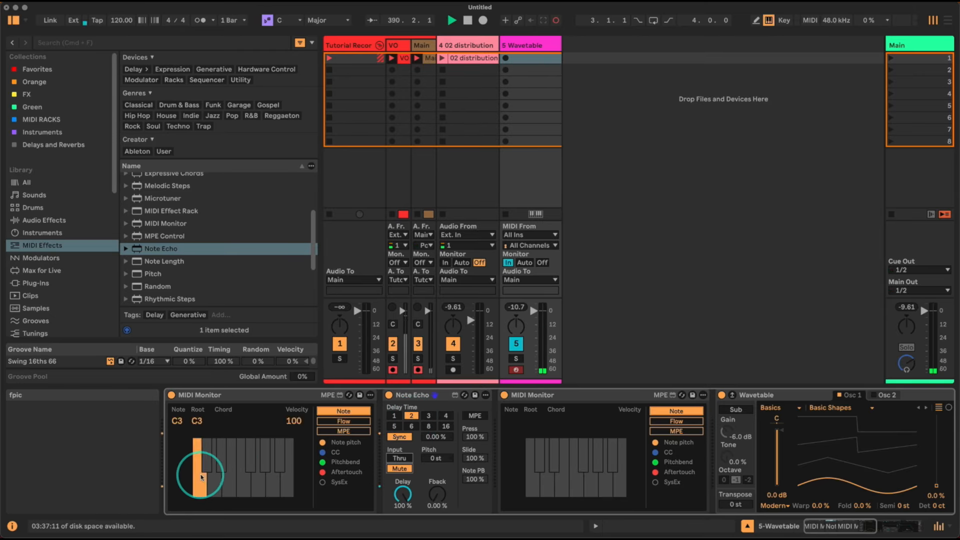
# - Set Note Echo's delay time to 4 and try the Time mode before returning to Sync
pyautogui.click(445, 415)
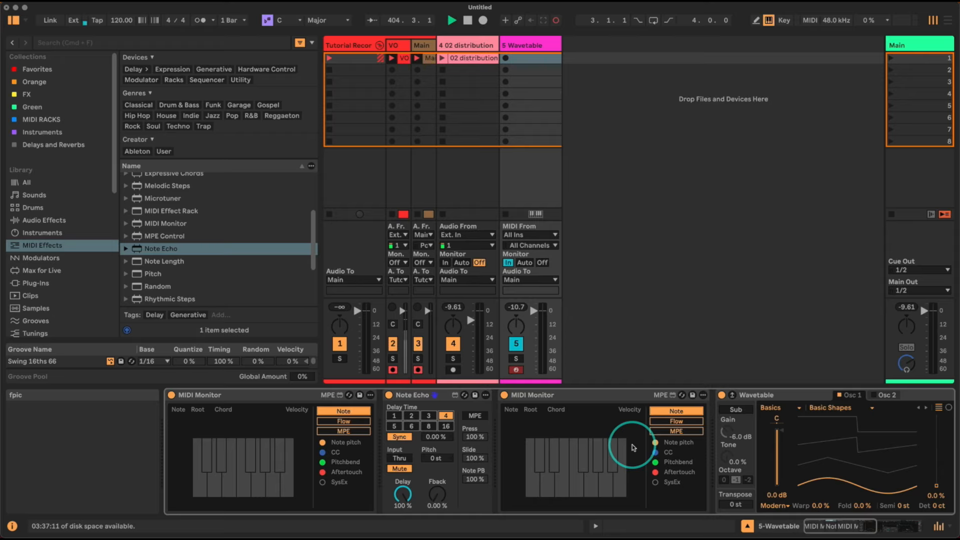
pyautogui.click(399, 436)
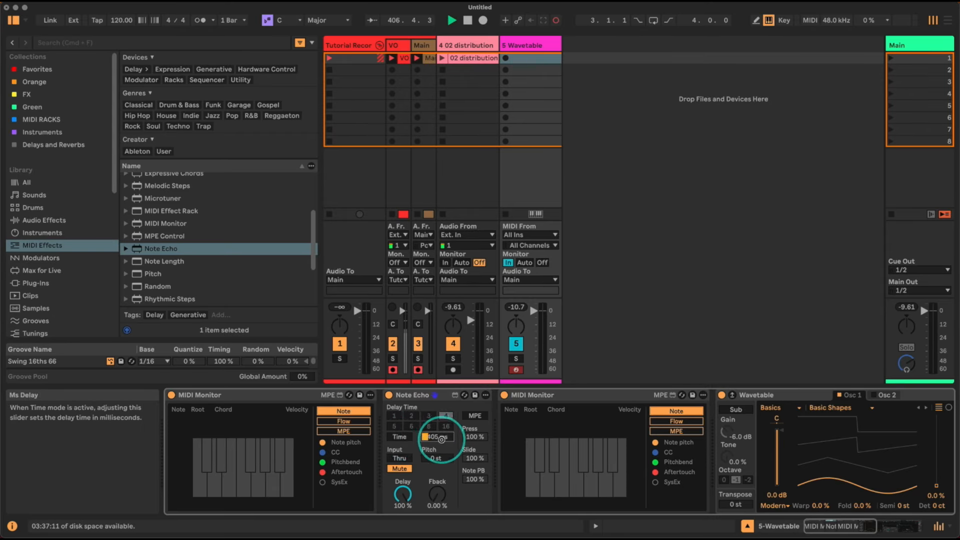
pyautogui.click(399, 436)
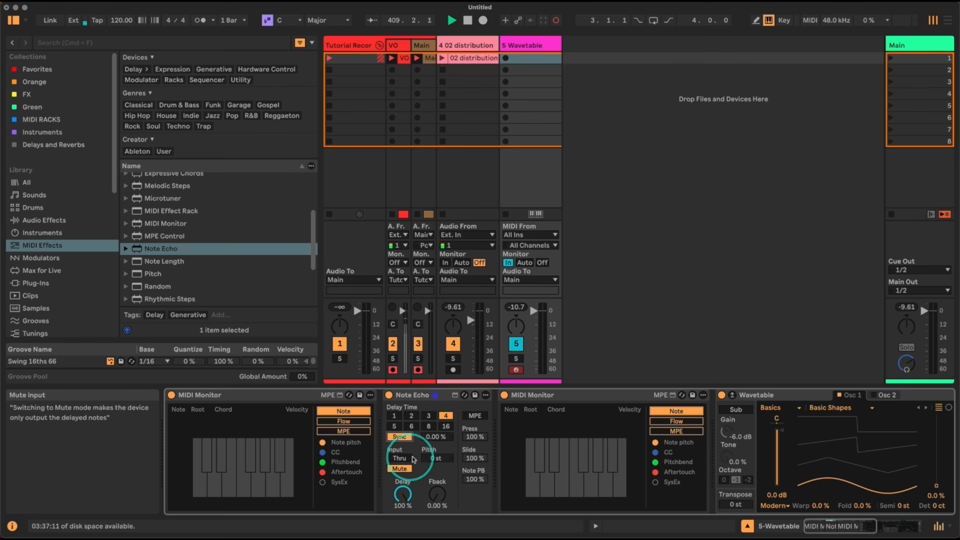
# - Set Note Echo's feedback to 21.3 % and its pitch to +1 st, playing a C3 test note
pyautogui.click(431, 458)
pyautogui.moveTo(428, 495); pyautogui.dragTo(431, 480)
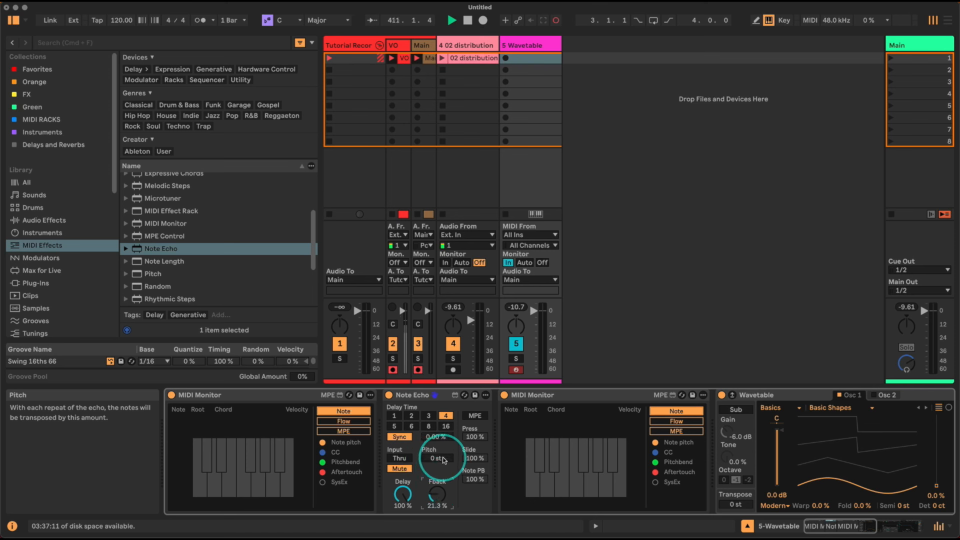
pyautogui.moveTo(447, 457); pyautogui.dragTo(447, 456)
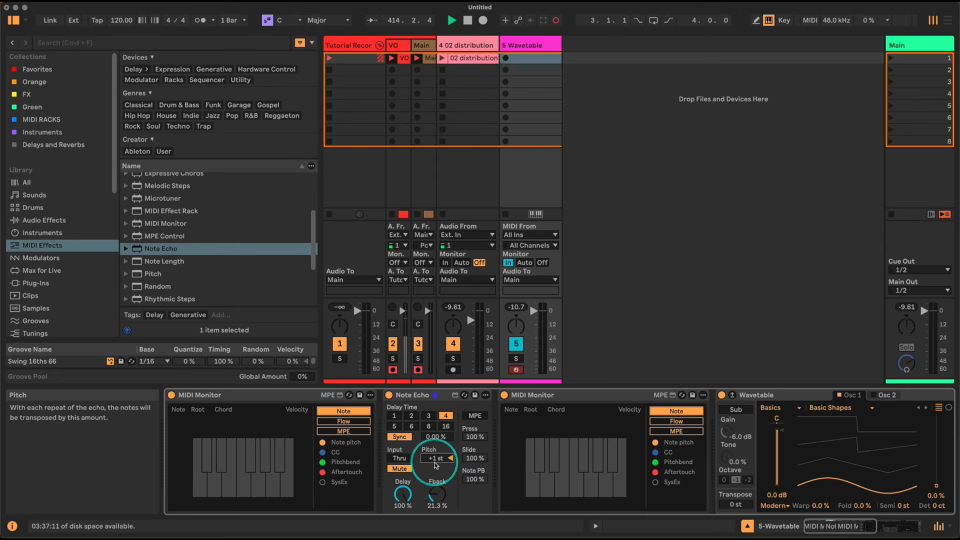
pyautogui.press('a')
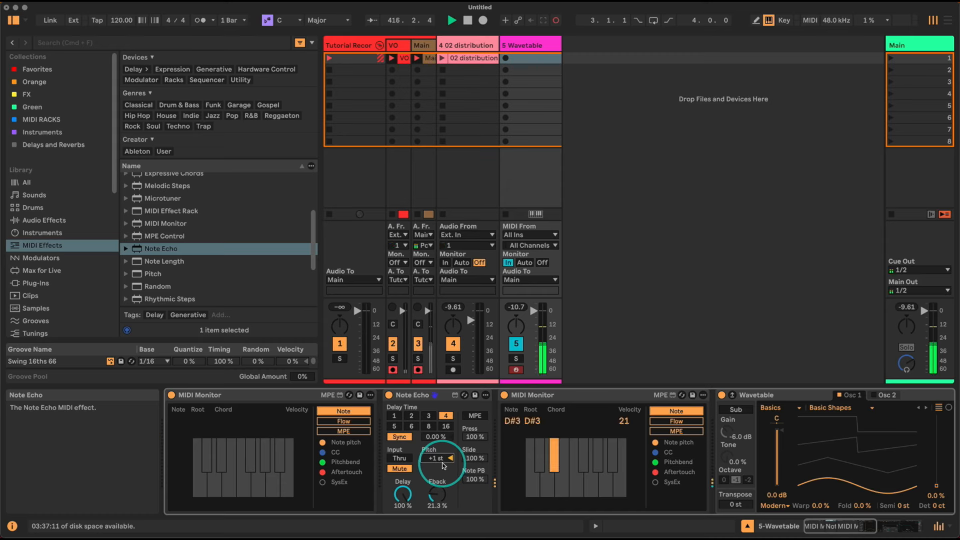
# - Set Note Echo's feedback to 34.6 % and its input to Thru, playing a test note
pyautogui.moveTo(441, 498); pyautogui.dragTo(439, 481)
pyautogui.click(400, 458)
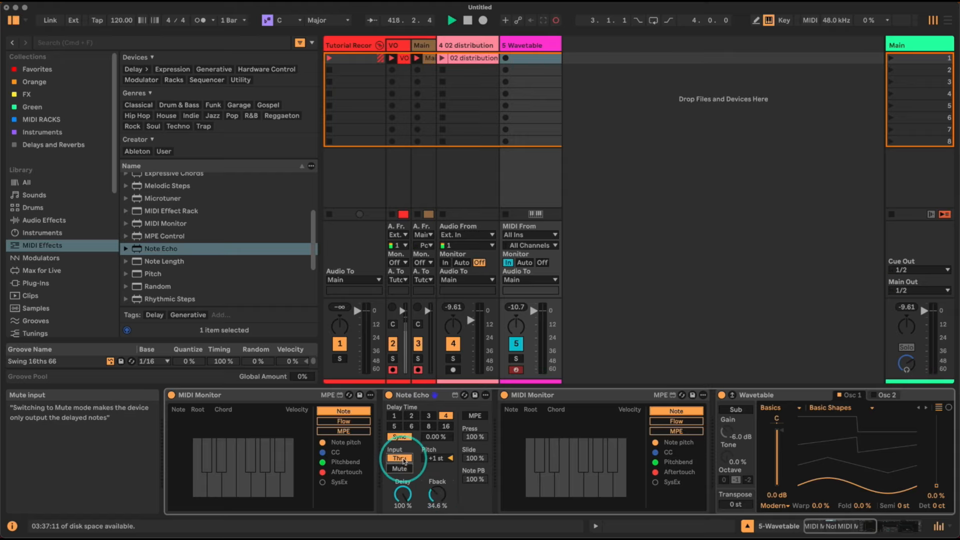
pyautogui.press('a')
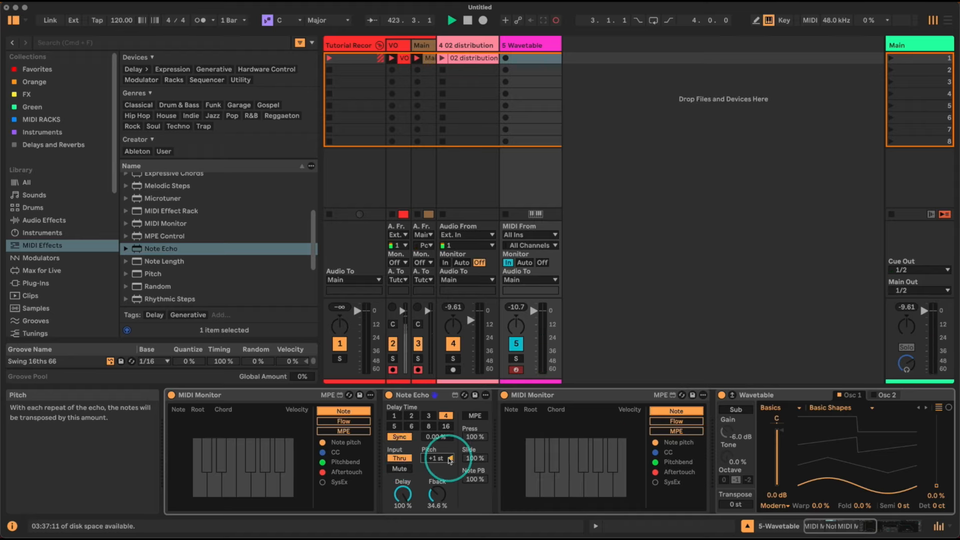
# - Set Note Echo's pitch to +2 st and its delay time to 2
pyautogui.moveTo(449, 459); pyautogui.dragTo(449, 455)
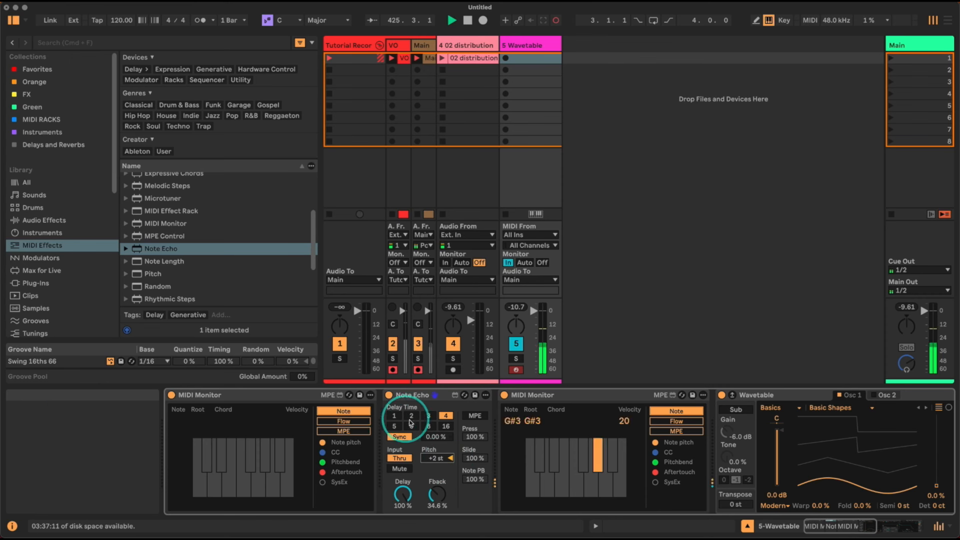
pyautogui.click(412, 416)
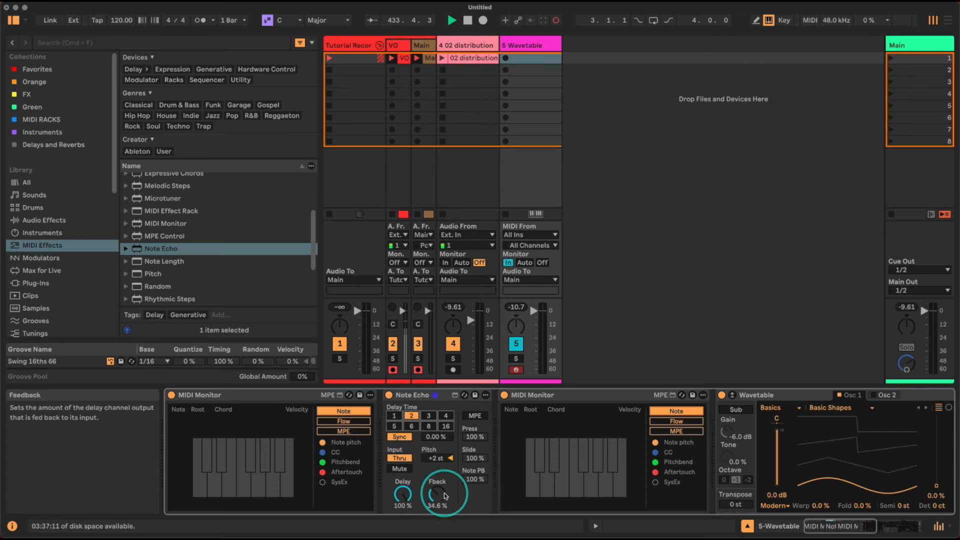
# - Try different Note Echo delay amounts, including 36.2 %, 23.6 % and 48.8 %, ending at 25.2 %, with feedback at 32.3 %
pyautogui.moveTo(405, 495); pyautogui.dragTo(403, 520)
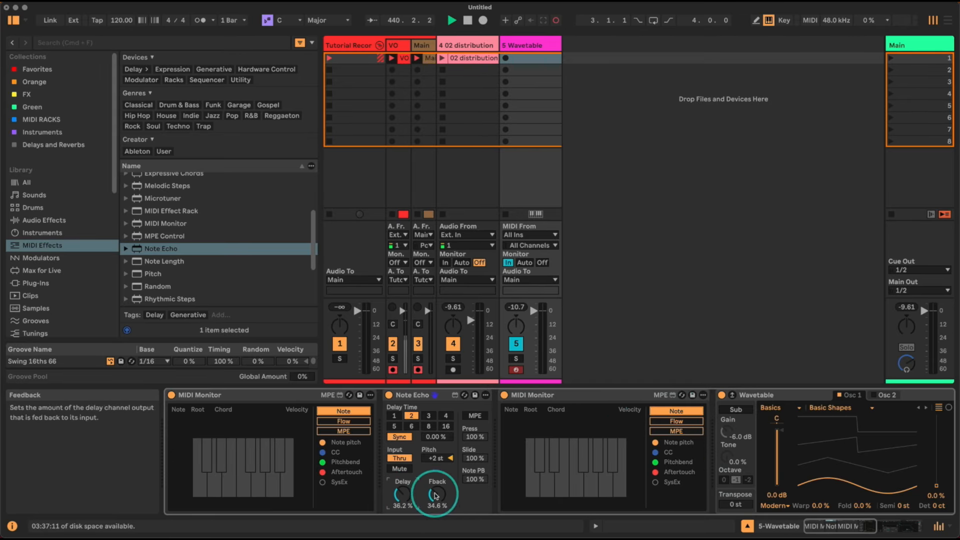
pyautogui.moveTo(403, 494); pyautogui.dragTo(404, 500)
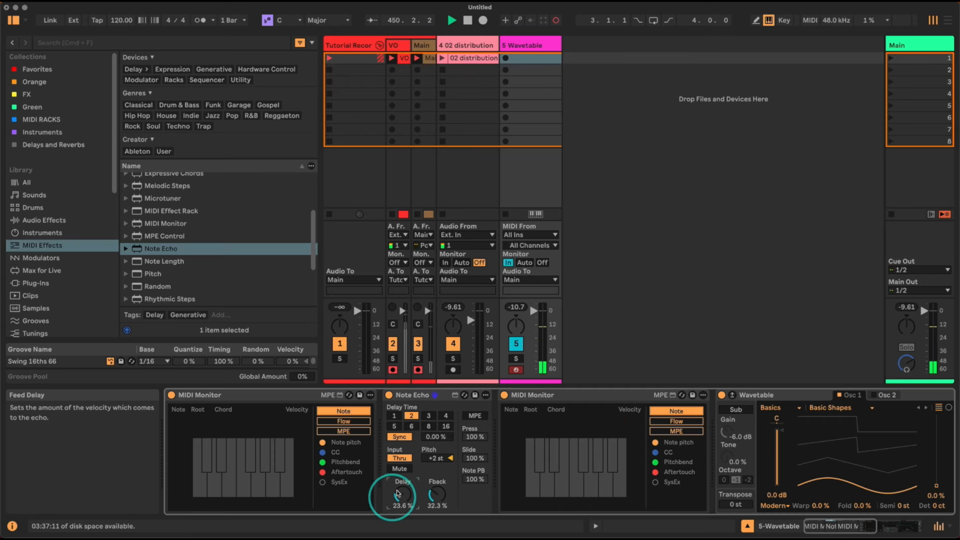
pyautogui.moveTo(403, 493); pyautogui.dragTo(405, 495)
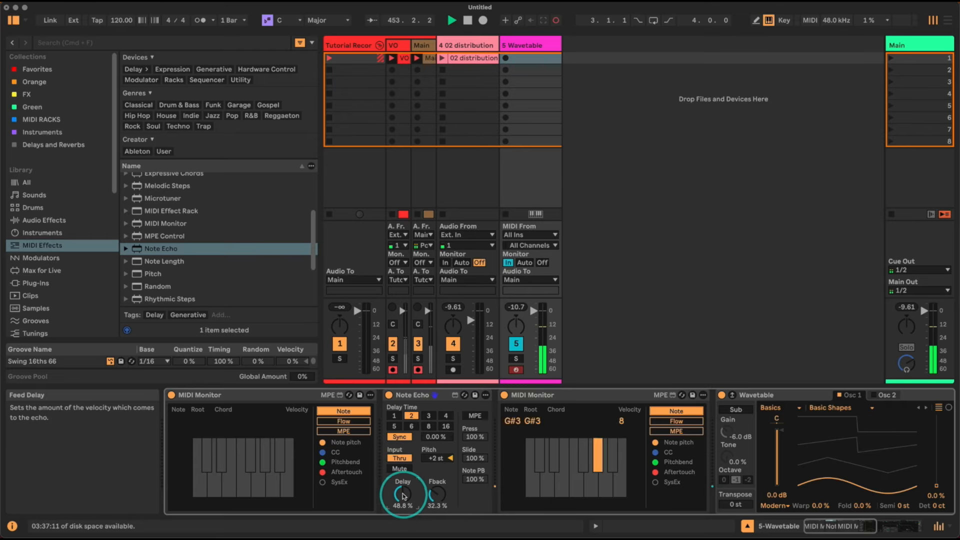
pyautogui.moveTo(405, 494); pyautogui.dragTo(405, 498)
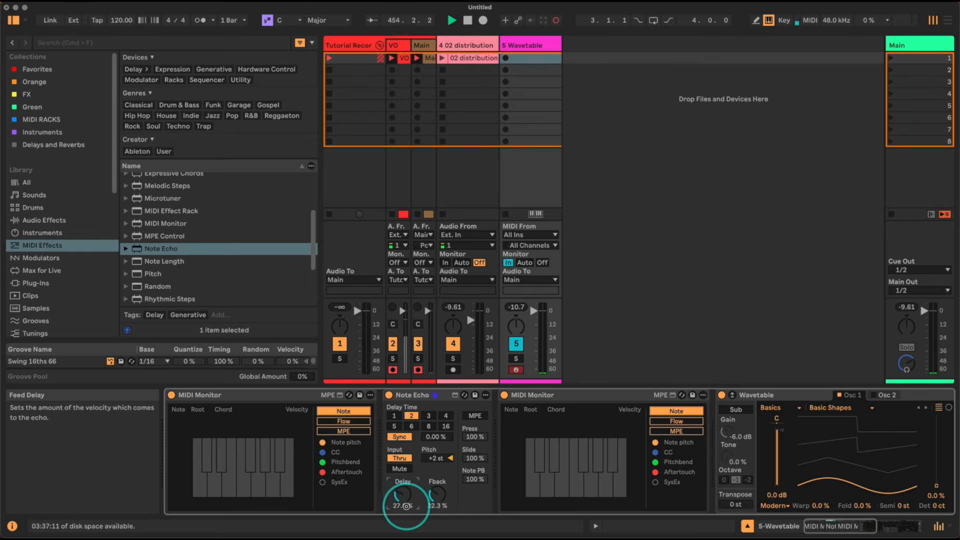
# - Turn on MPE in Note Echo for its Press, Slide and Note PB feedback amounts
pyautogui.click(473, 416)
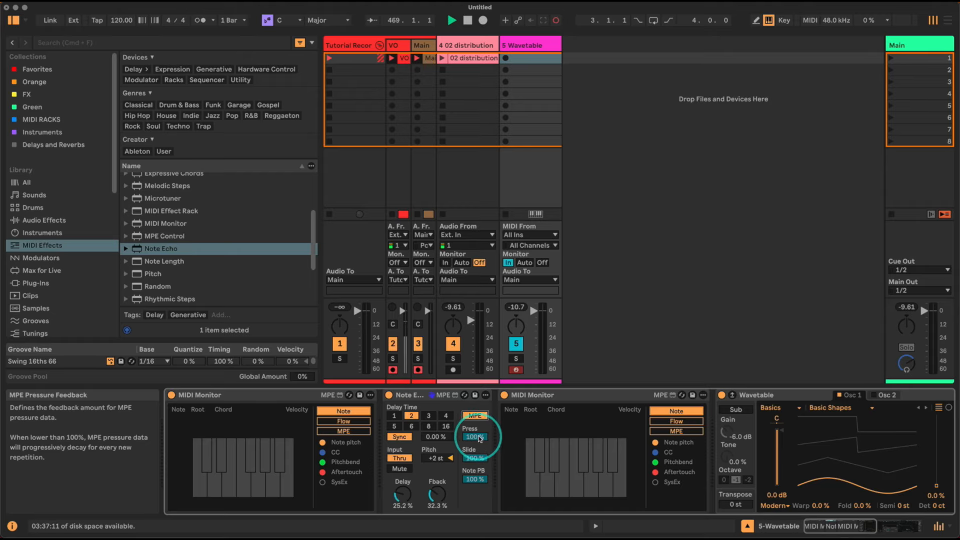
# - Replace Note Echo with the Pitch effect between the two MIDI Monitors
pyautogui.click(407, 396)
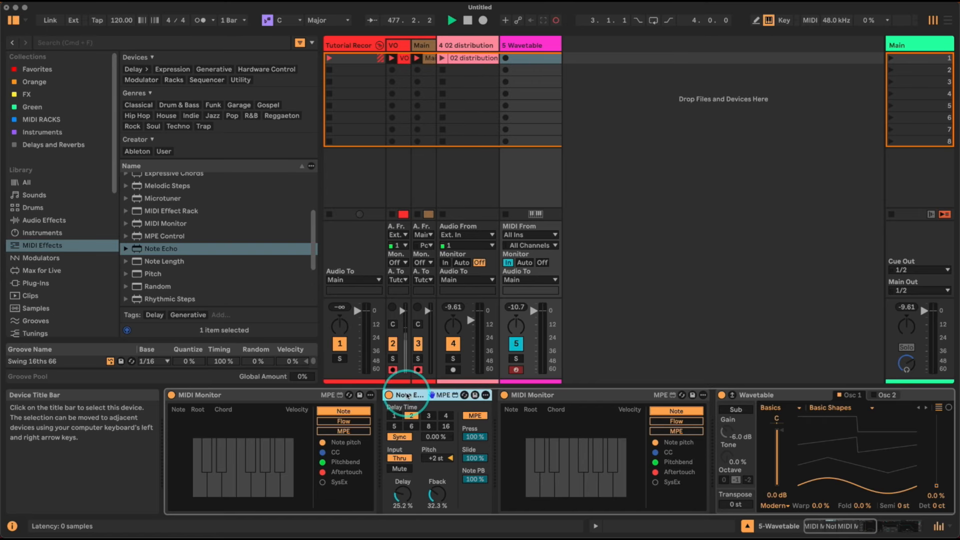
pyautogui.press('Delete')
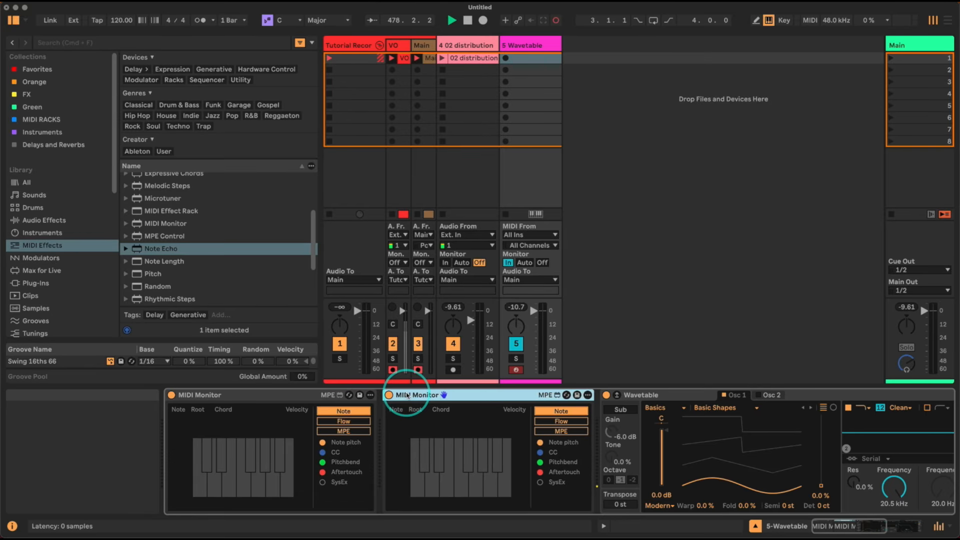
pyautogui.click(174, 274)
pyautogui.moveTo(174, 274); pyautogui.dragTo(380, 419)
# - Try transposing notes with Pitch at +2 st and in 12 st steps, returning to 0 st
pyautogui.click(422, 431)
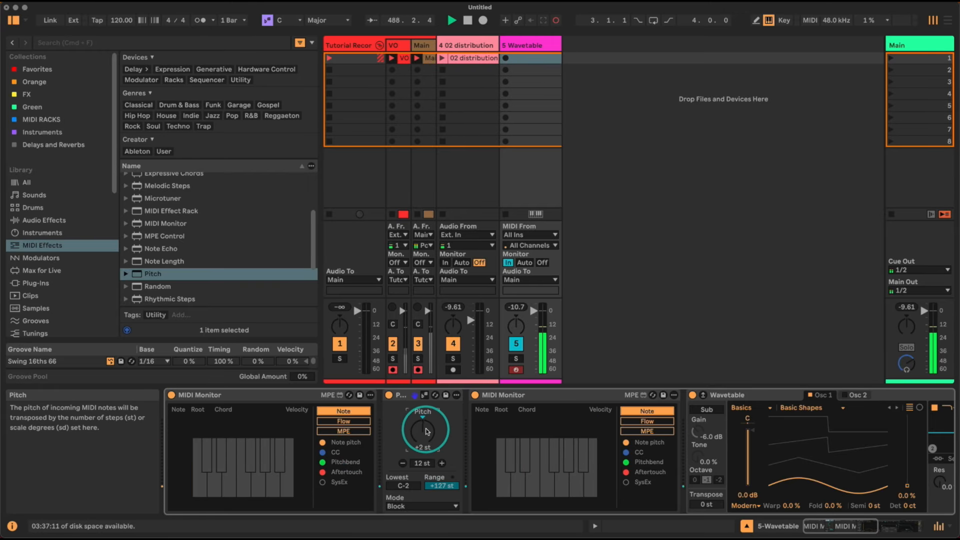
pyautogui.doubleClick(425, 431)
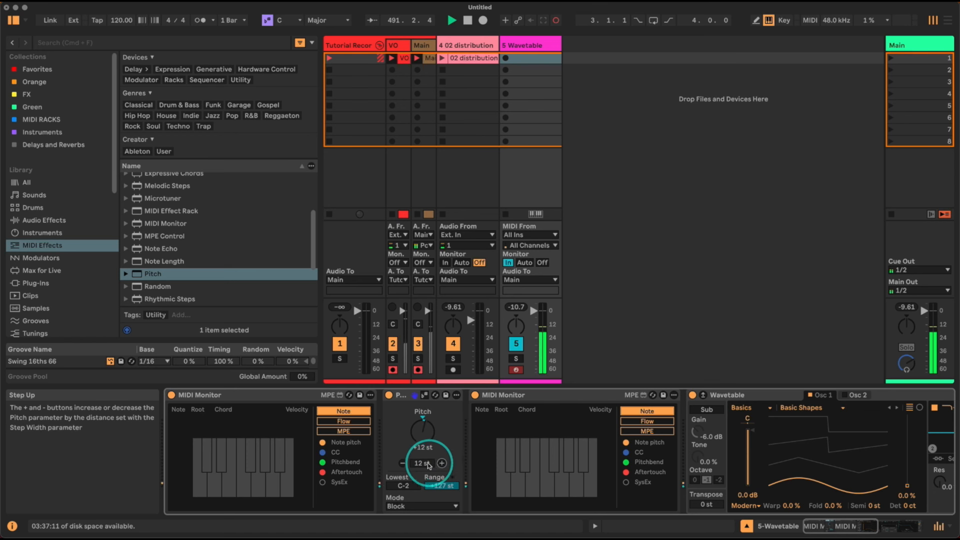
pyautogui.click(402, 463)
pyautogui.click(441, 463)
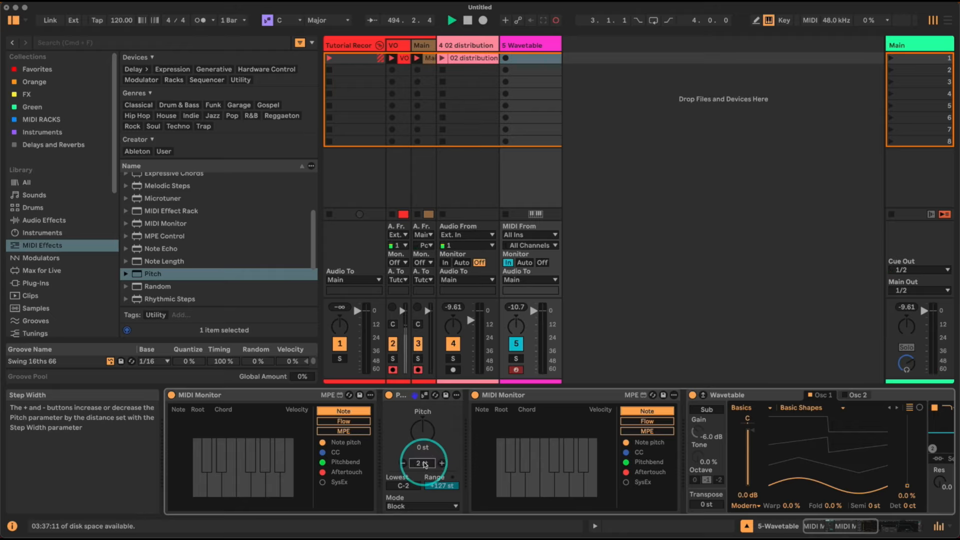
# - Try a step width of 2 st in Pitch and restrict its notes to Lowest C3 with Range +11 st
pyautogui.click(441, 463)
pyautogui.click(442, 463)
pyautogui.click(441, 463)
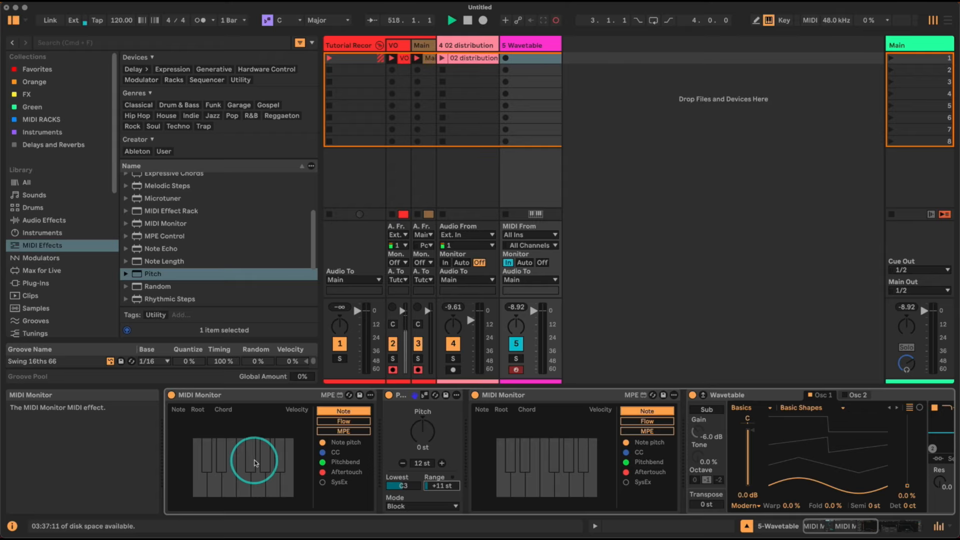
pyautogui.press('x')
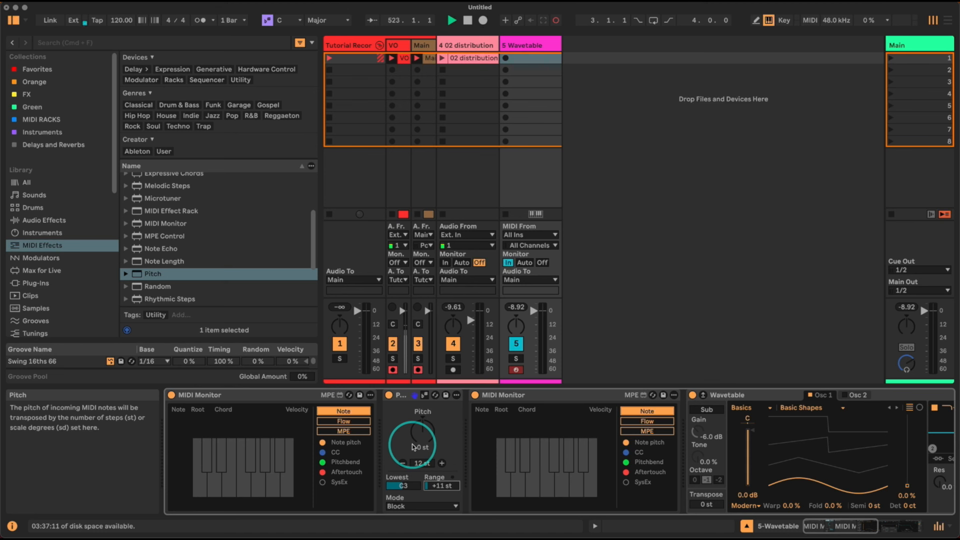
# - Group Pitch into a MIDI Effect Rack and narrow its chain's key zone from both ends
pyautogui.click(405, 396)
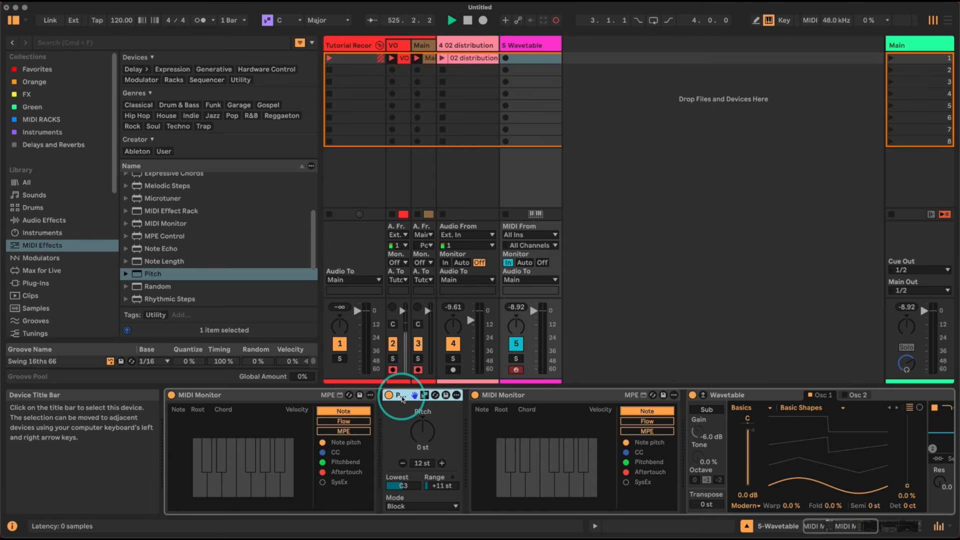
pyautogui.press('super+g')
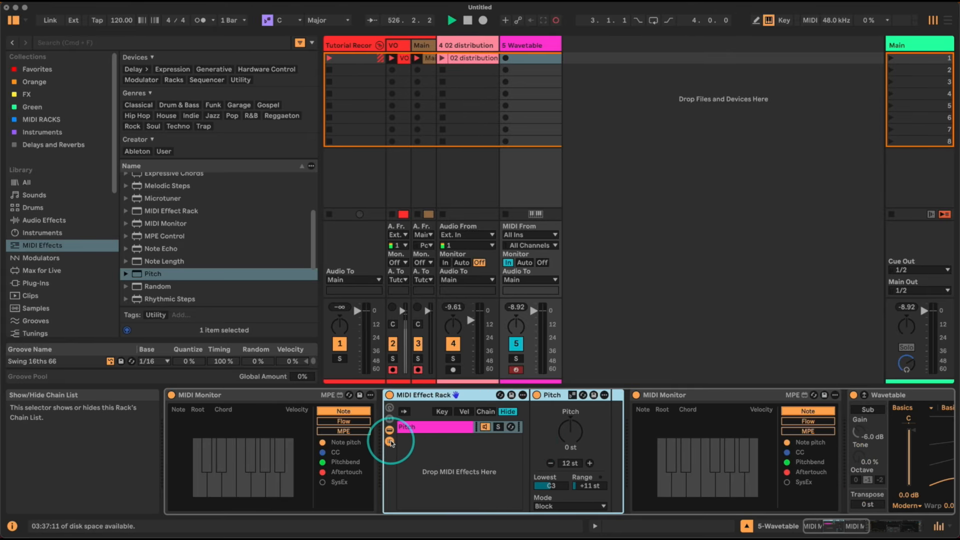
pyautogui.click(442, 411)
pyautogui.moveTo(534, 429); pyautogui.dragTo(638, 430)
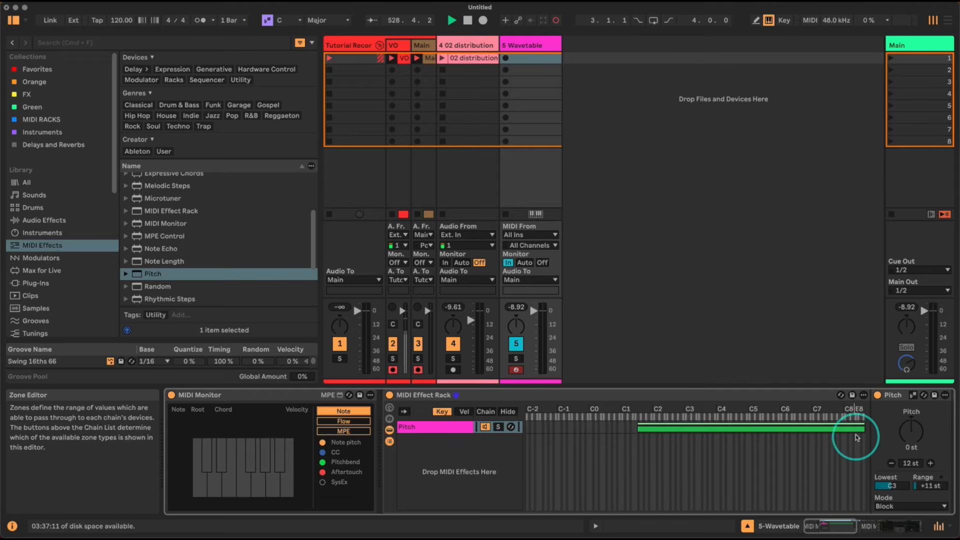
pyautogui.moveTo(856, 439); pyautogui.dragTo(745, 435)
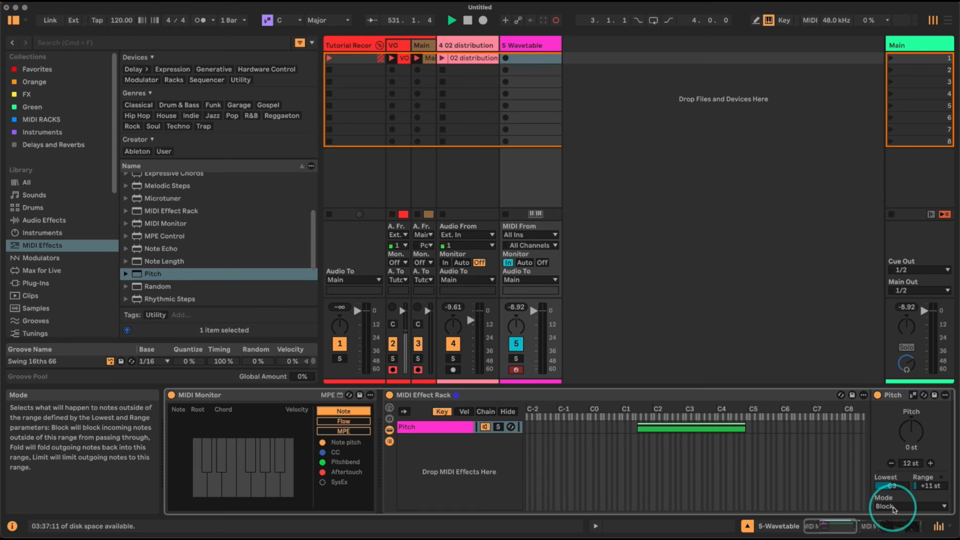
pyautogui.click(428, 475)
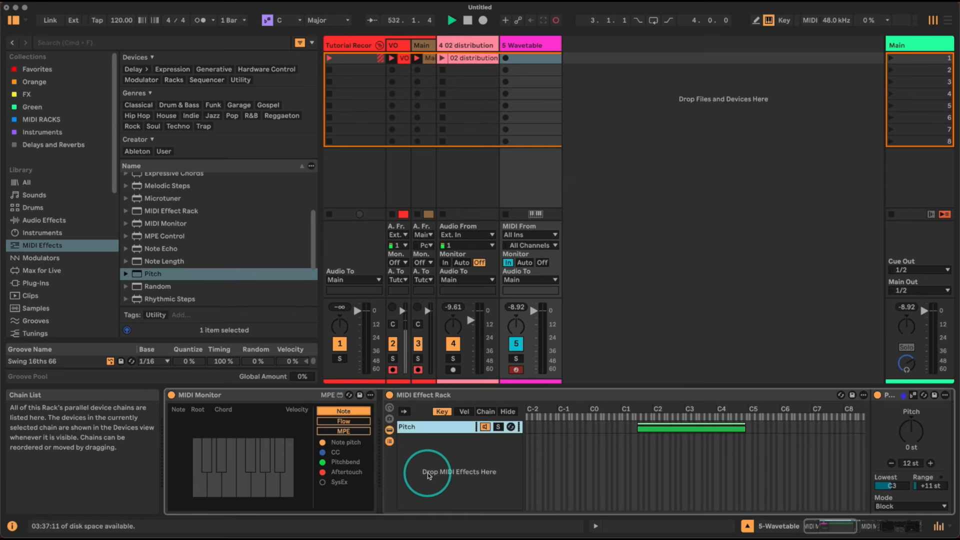
# - Undo the rack grouping and the key zone edits
pyautogui.press('super+z')
pyautogui.press('super+z')
pyautogui.press('super+z')
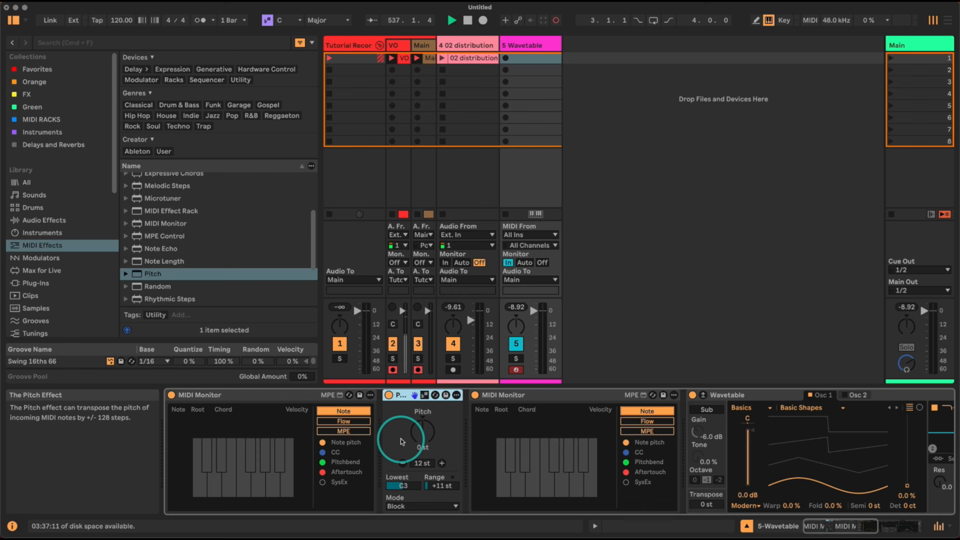
# - Set Pitch's mode to Fold and play test notes in different octaves, including F4
pyautogui.click(422, 506)
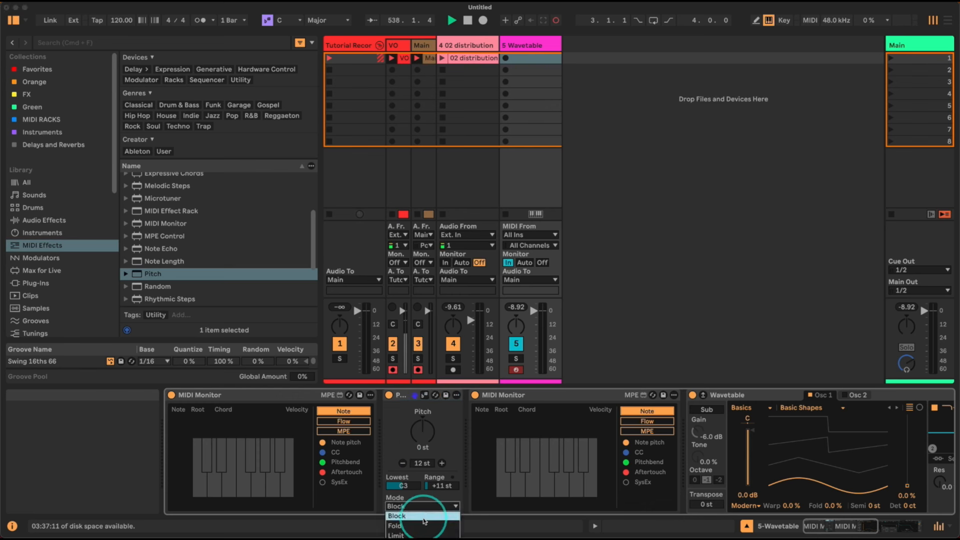
pyautogui.click(425, 524)
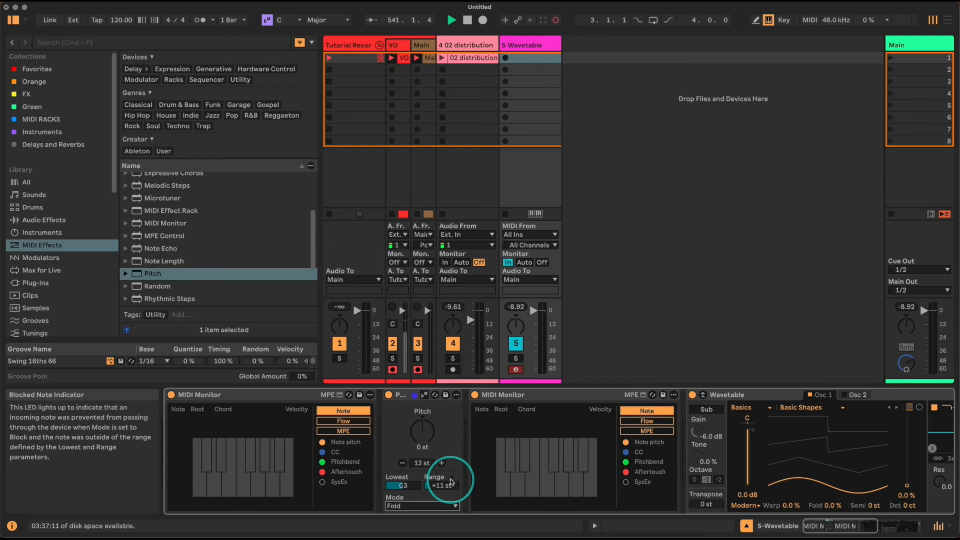
pyautogui.press('a')
pyautogui.press('a')
pyautogui.press('d')
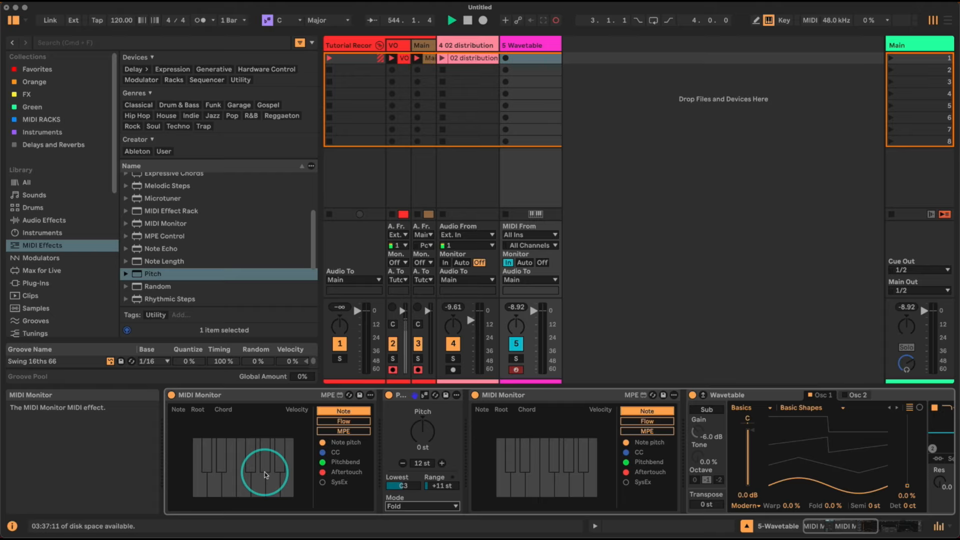
pyautogui.press('x')
pyautogui.press('f')
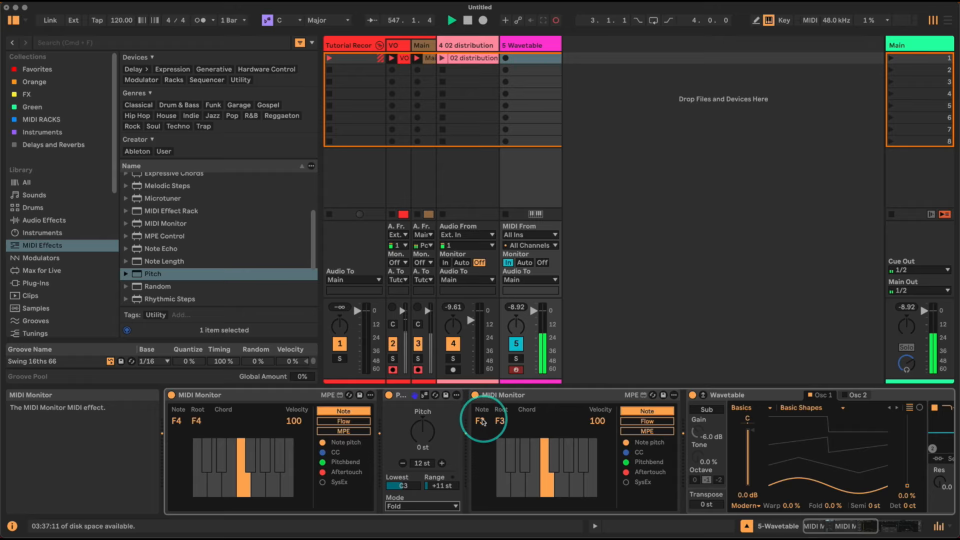
pyautogui.press('f')
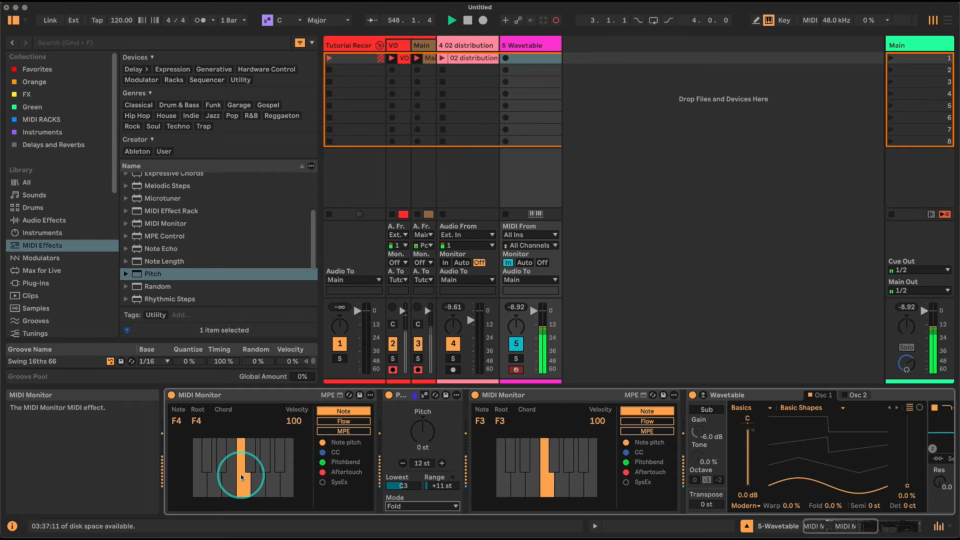
pyautogui.press('h')
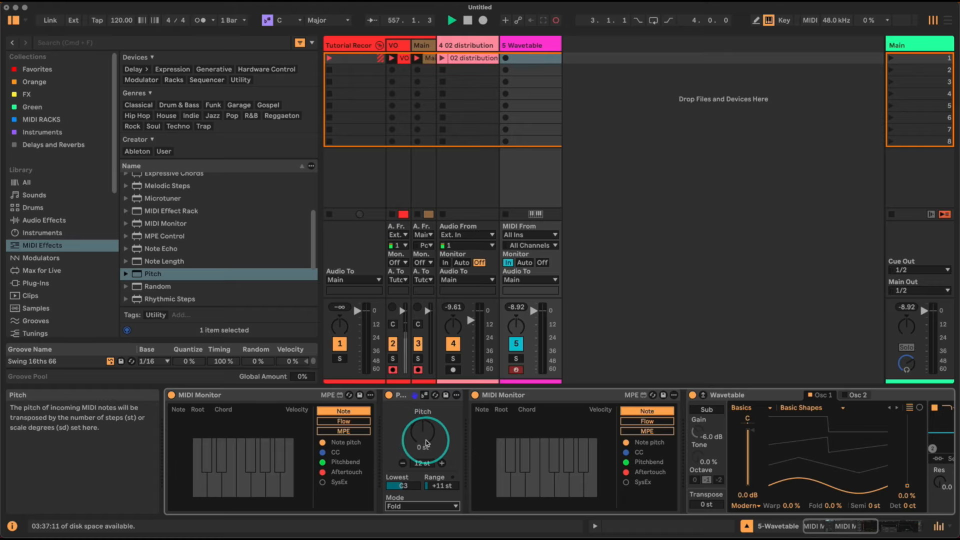
# - Set Pitch's mode to Limit and play test notes outside its range, including B2
pyautogui.click(417, 506)
pyautogui.click(415, 534)
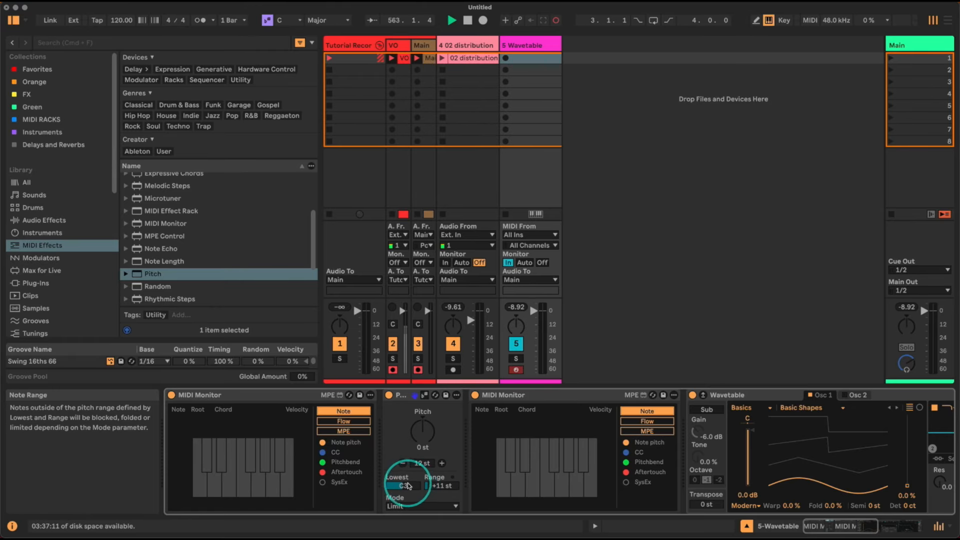
pyautogui.click(216, 465)
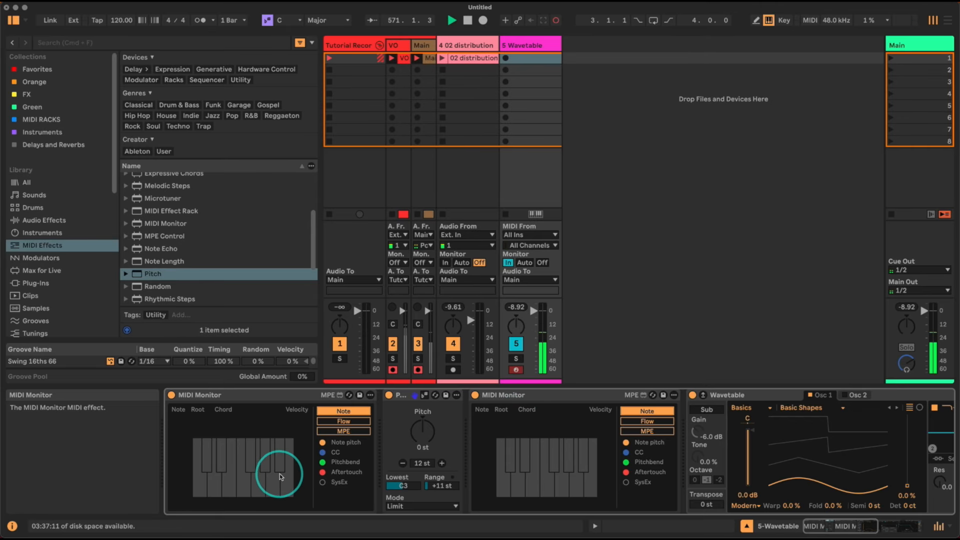
pyautogui.press('z')
pyautogui.press('s')
pyautogui.press('s')
pyautogui.press('d')
pyautogui.press('f')
pyautogui.press('j')
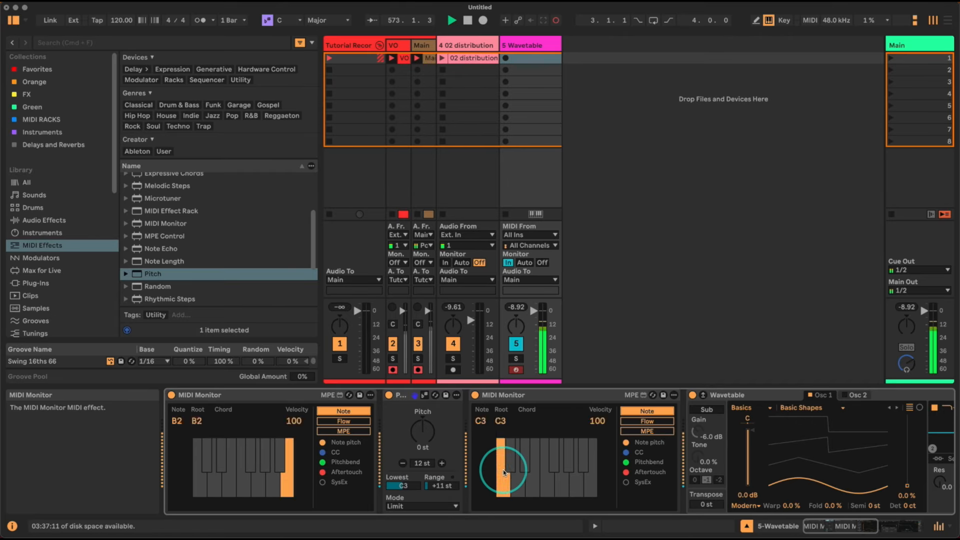
# - Switch Pitch's mode to Fold and back to Block
pyautogui.click(418, 506)
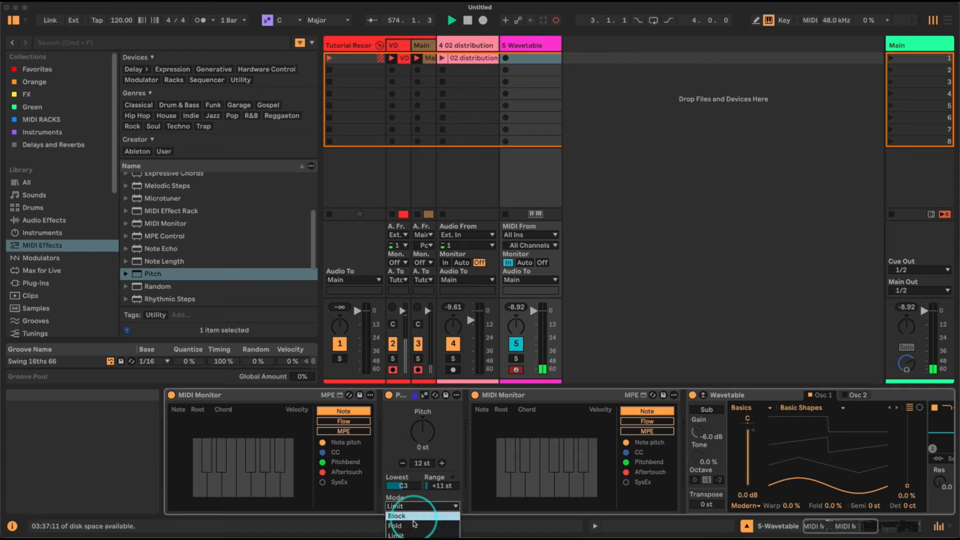
pyautogui.click(415, 523)
pyautogui.click(399, 439)
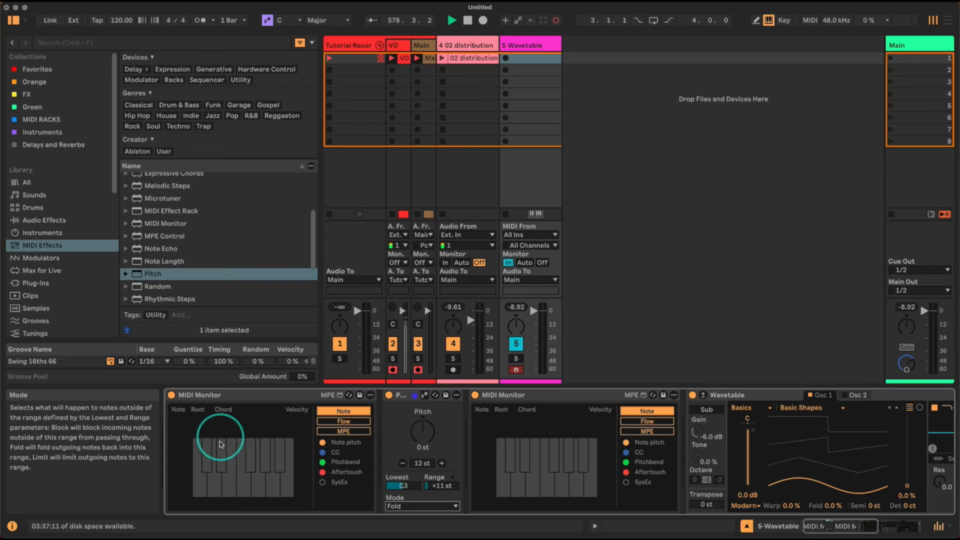
pyautogui.click(416, 504)
pyautogui.click(415, 516)
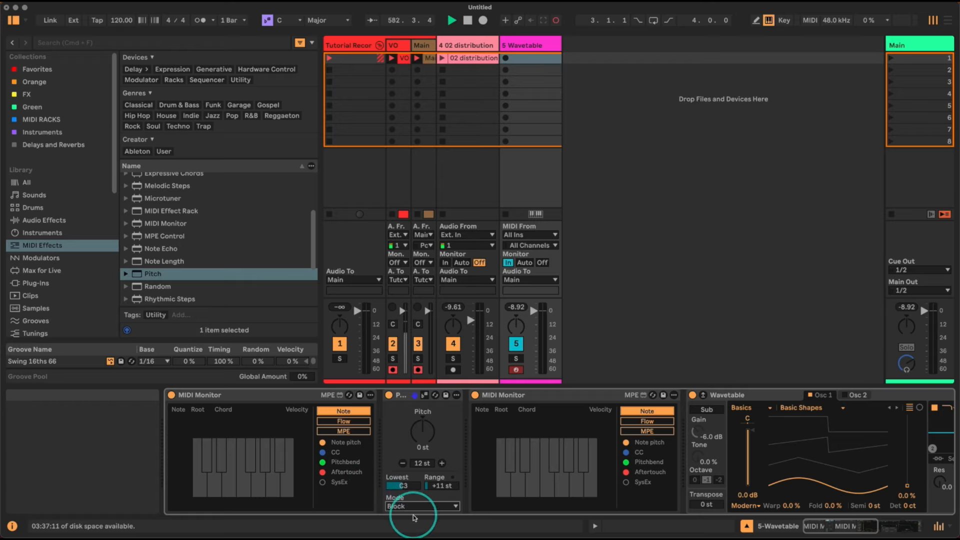
# - Replace Pitch with the Random effect between the two MIDI Monitors
pyautogui.click(402, 397)
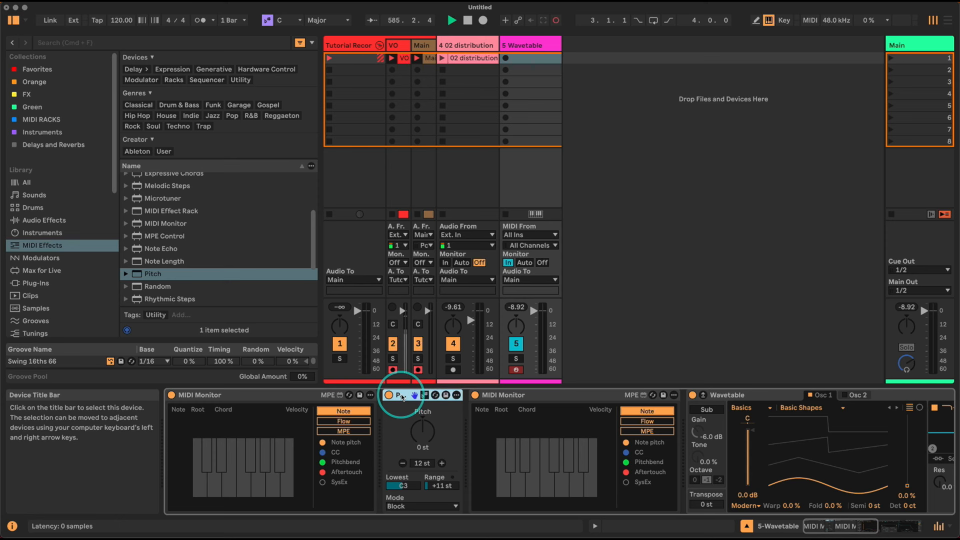
pyautogui.press('Delete')
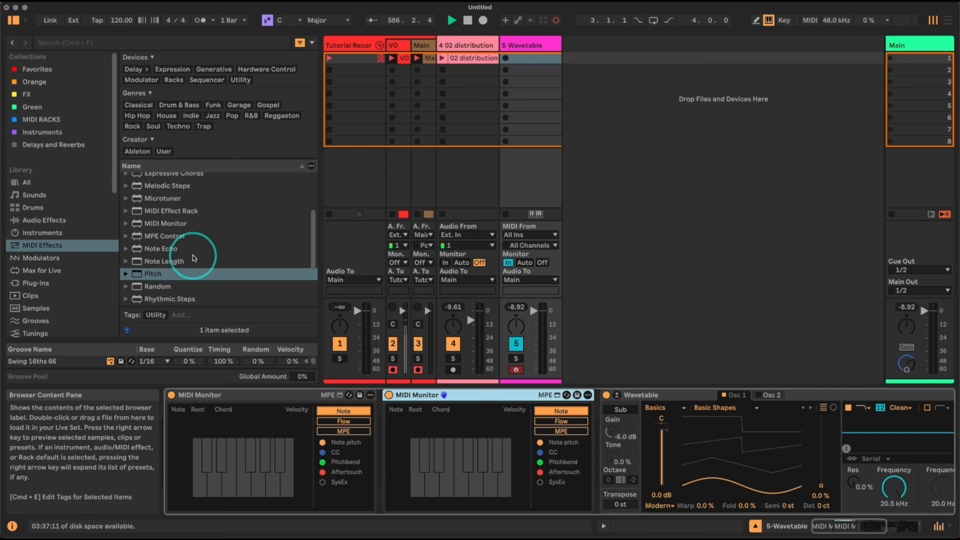
pyautogui.scroll(-2, 185, 260)
pyautogui.click(174, 269)
pyautogui.moveTo(174, 270); pyautogui.dragTo(395, 420)
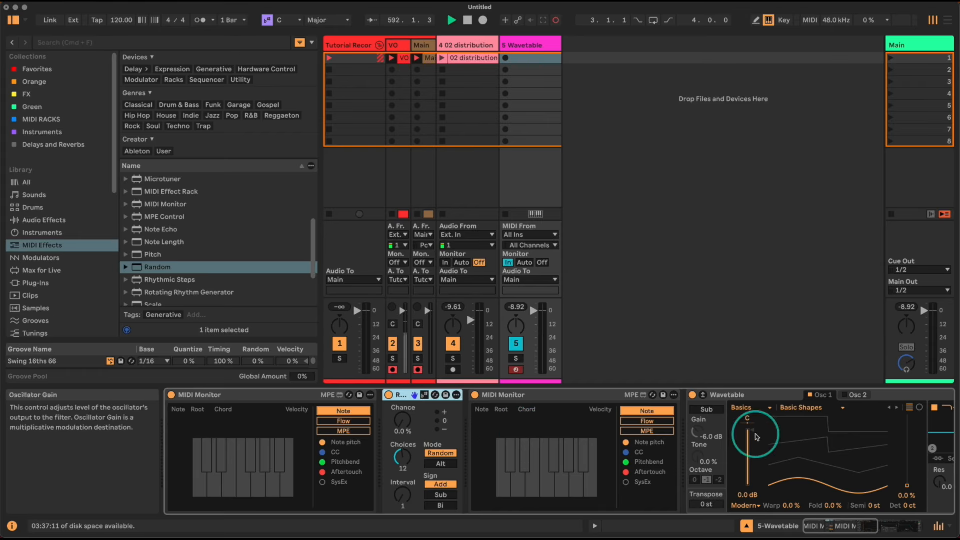
# - Try Random with 4 choices, an interval of 24 and Alt mode, ending in Random mode with the sign set to Sub
pyautogui.moveTo(402, 456)
pyautogui.mouseDown()
pyautogui.moveTo(402, 482)
pyautogui.moveTo(402, 467)
pyautogui.mouseUp()
pyautogui.click(441, 463)
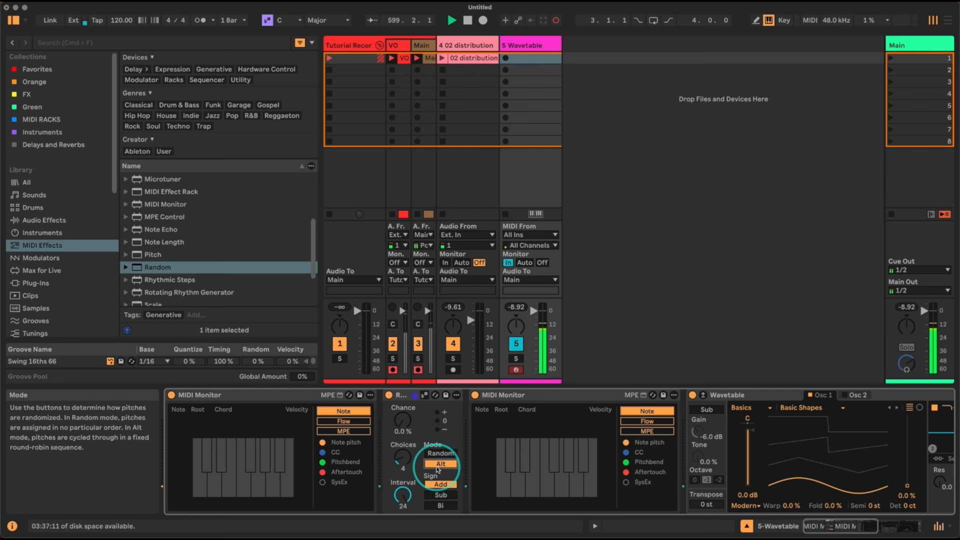
pyautogui.click(440, 494)
pyautogui.click(440, 453)
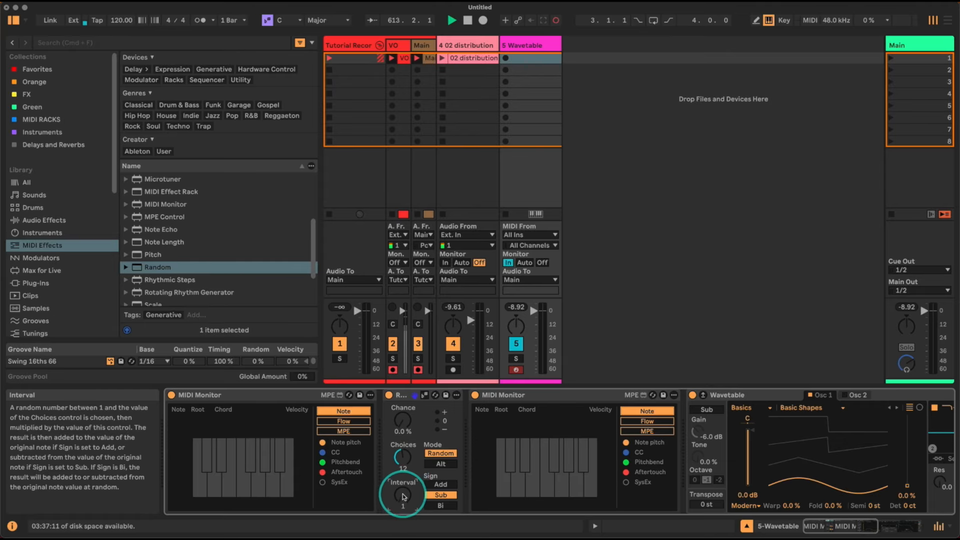
# - Set Random's choices to 1 and its chance to 51 %, and play C3 as a test note
pyautogui.moveTo(402, 457); pyautogui.dragTo(403, 468)
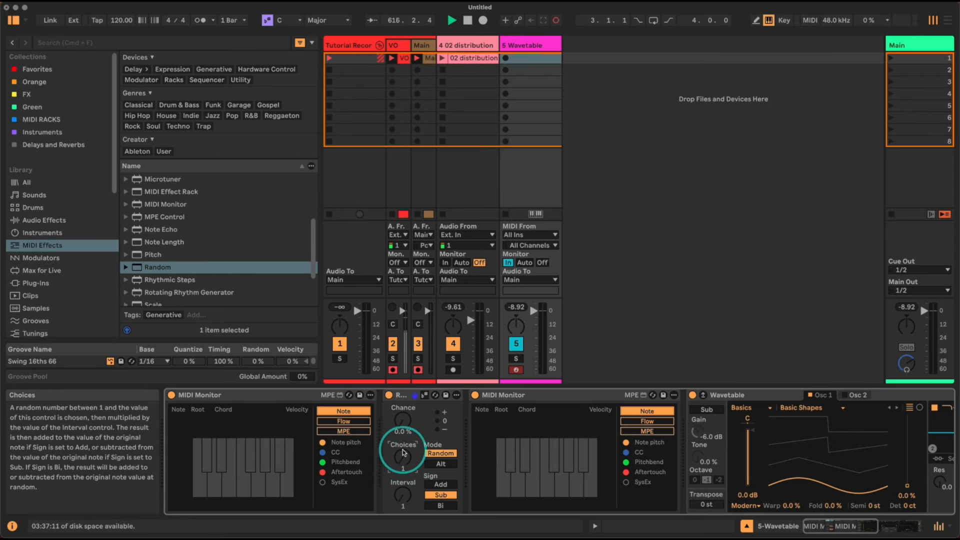
pyautogui.moveTo(402, 420); pyautogui.dragTo(402, 418)
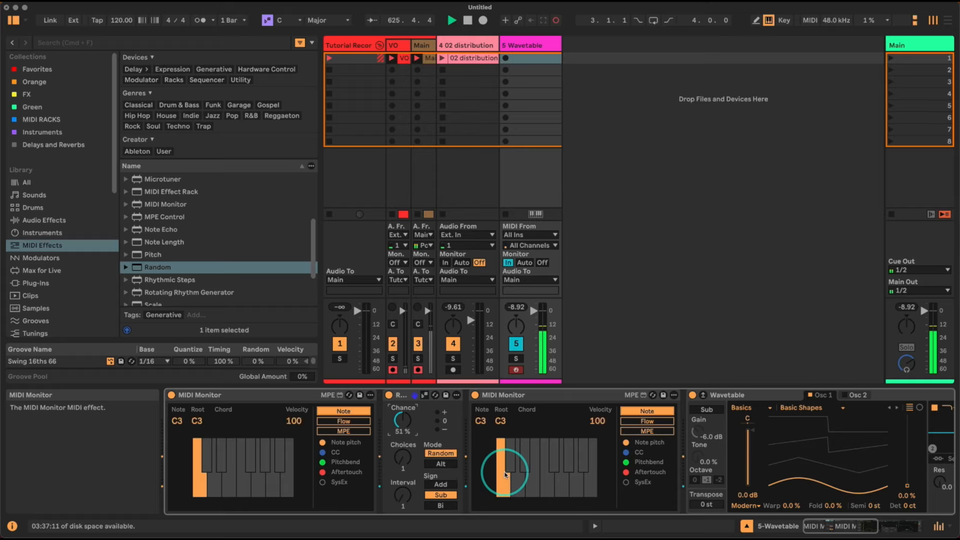
# - Set Random's sign to Add and play repeated test notes with choices at 2, ending at choices 1 and interval 2
pyautogui.click(441, 484)
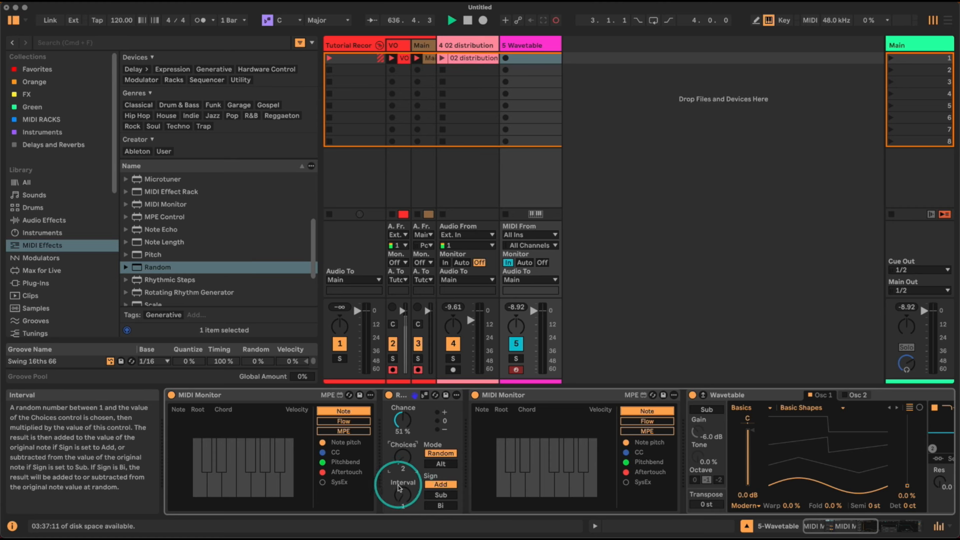
pyautogui.press('a')
pyautogui.press('a')
pyautogui.press('a')
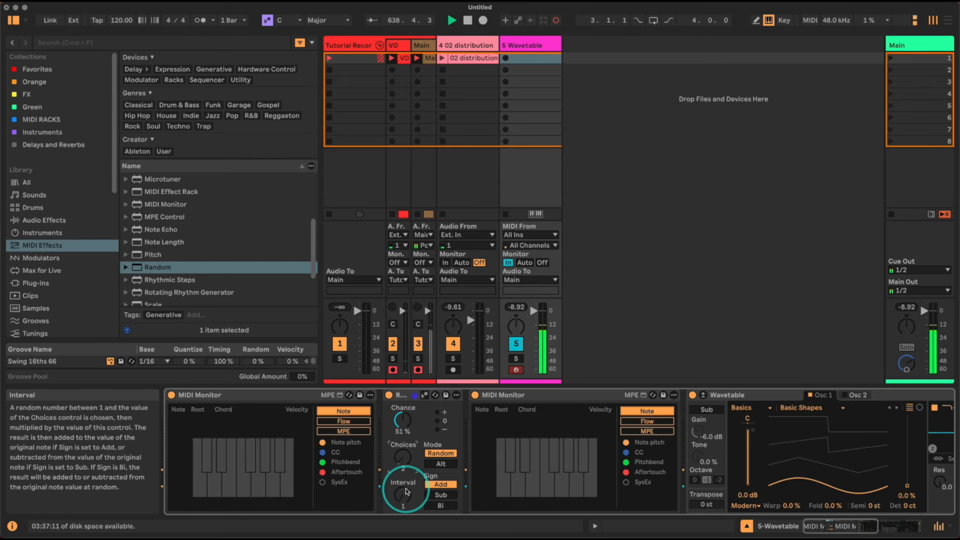
pyautogui.press('a')
pyautogui.press('a')
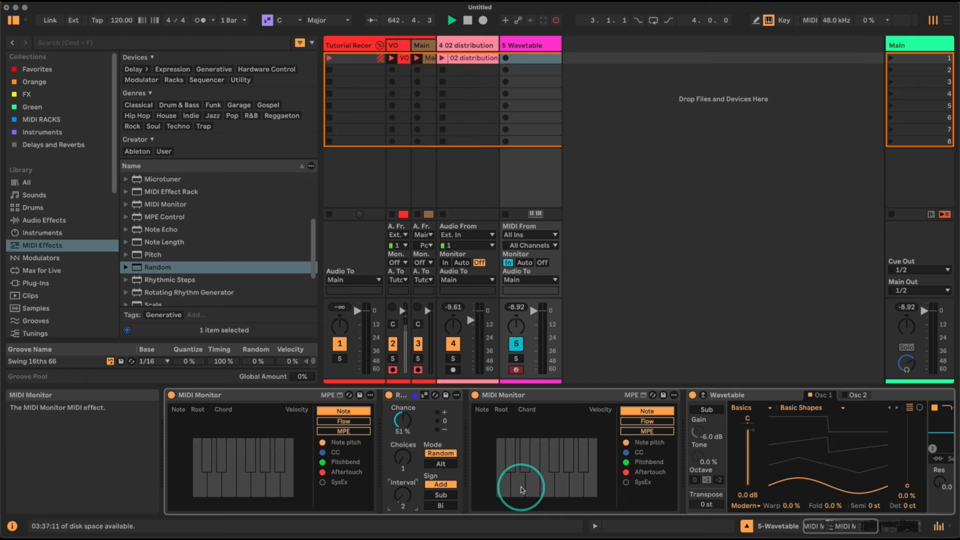
# - Play test notes, and set Random to a chance of 100 % with 6 choices and an interval of 1 in Alt mode
pyautogui.press('a')
pyautogui.press('a')
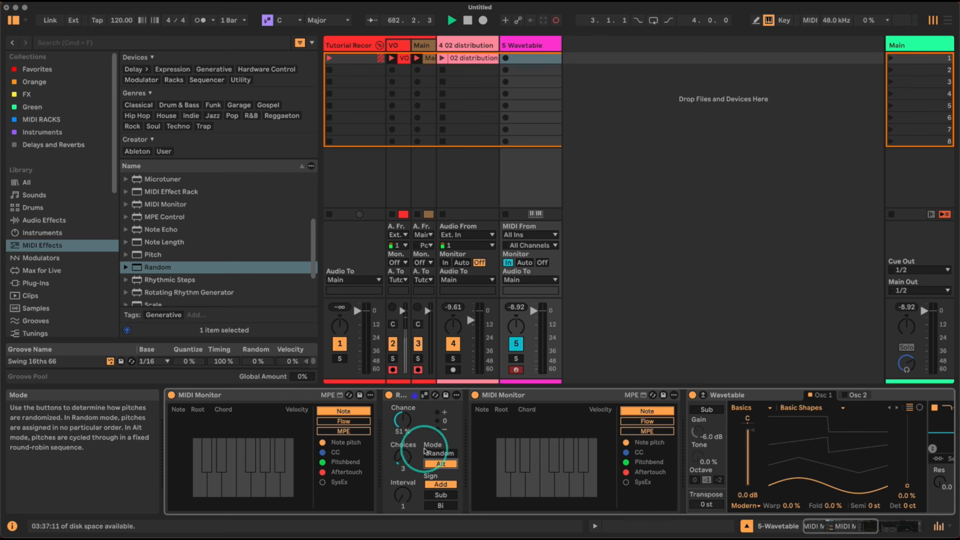
pyautogui.moveTo(399, 419); pyautogui.dragTo(399, 392)
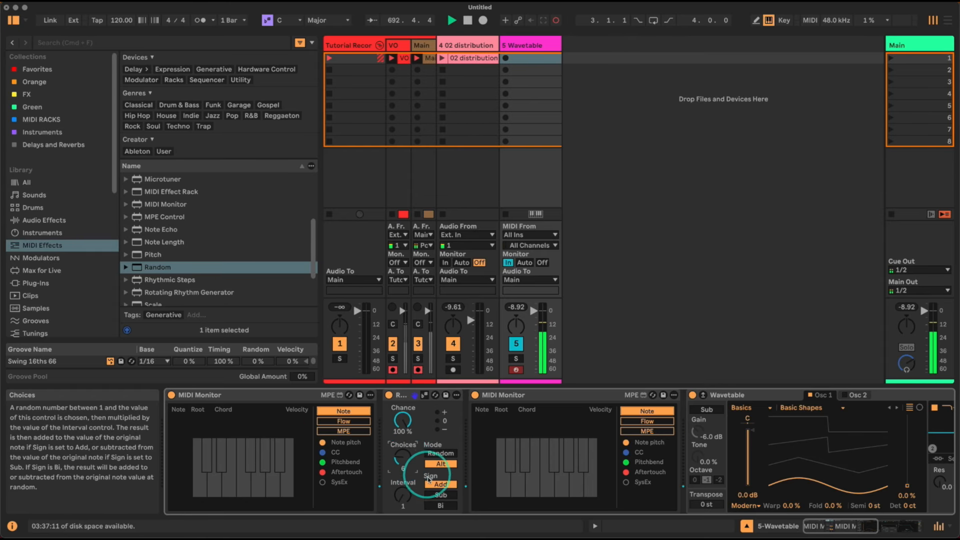
# - Switch Random to Random mode and try the Bi and Sub signs, ending on Bi
pyautogui.click(440, 454)
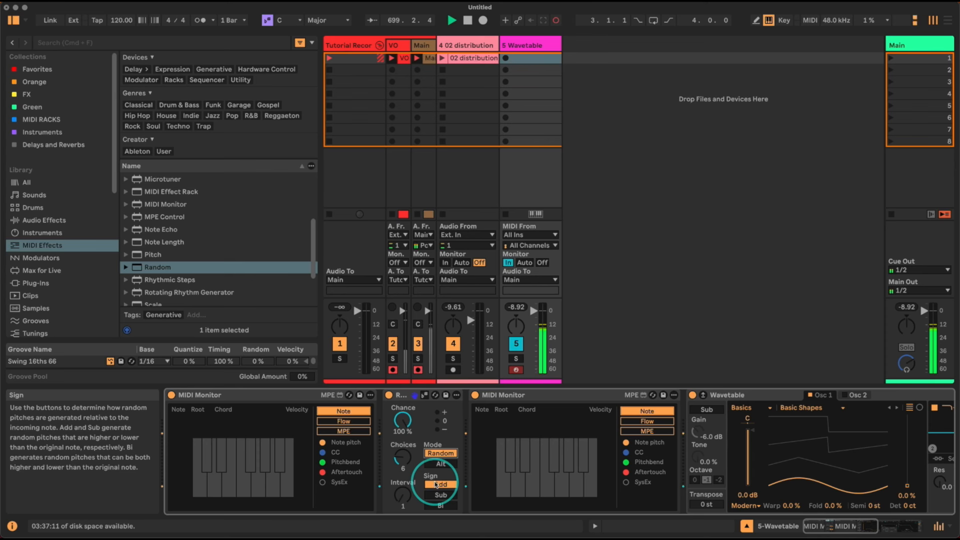
pyautogui.click(441, 505)
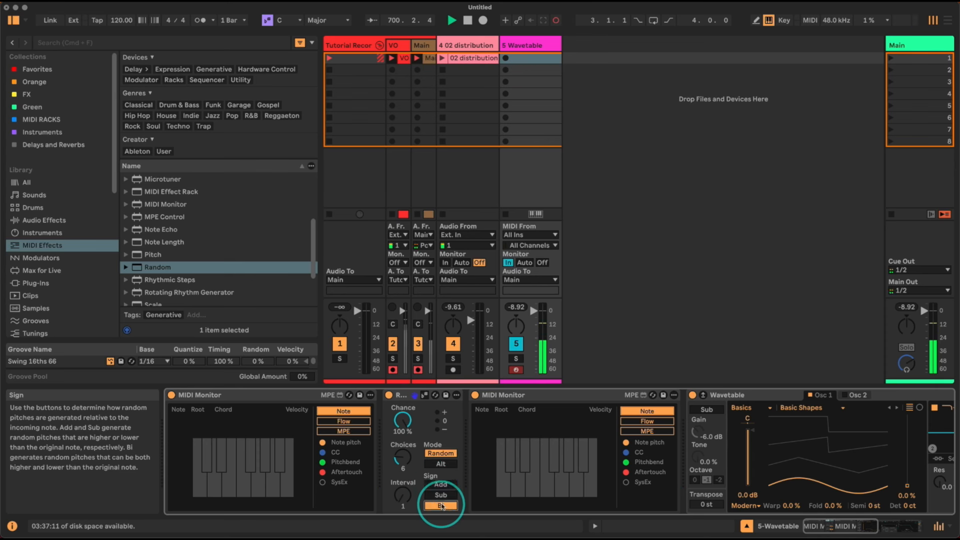
pyautogui.click(444, 495)
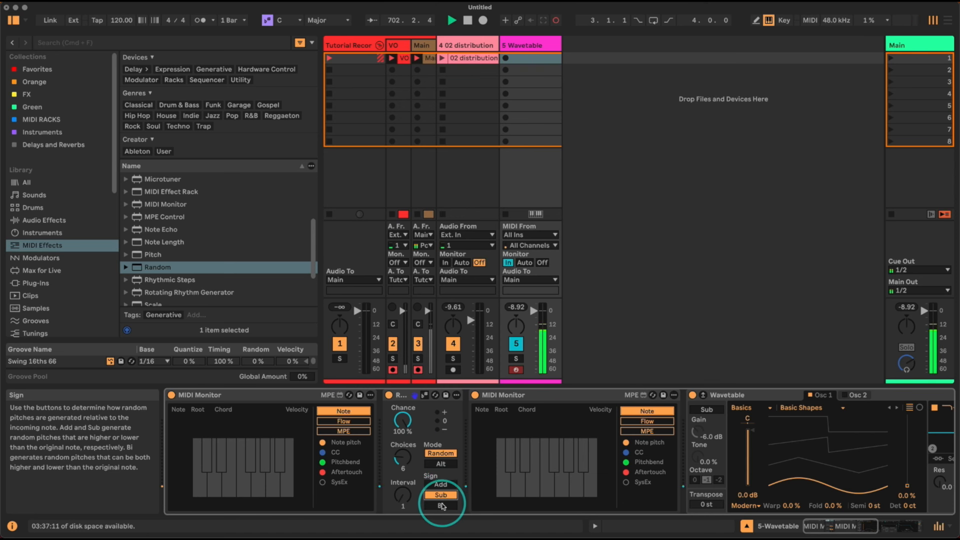
pyautogui.click(442, 505)
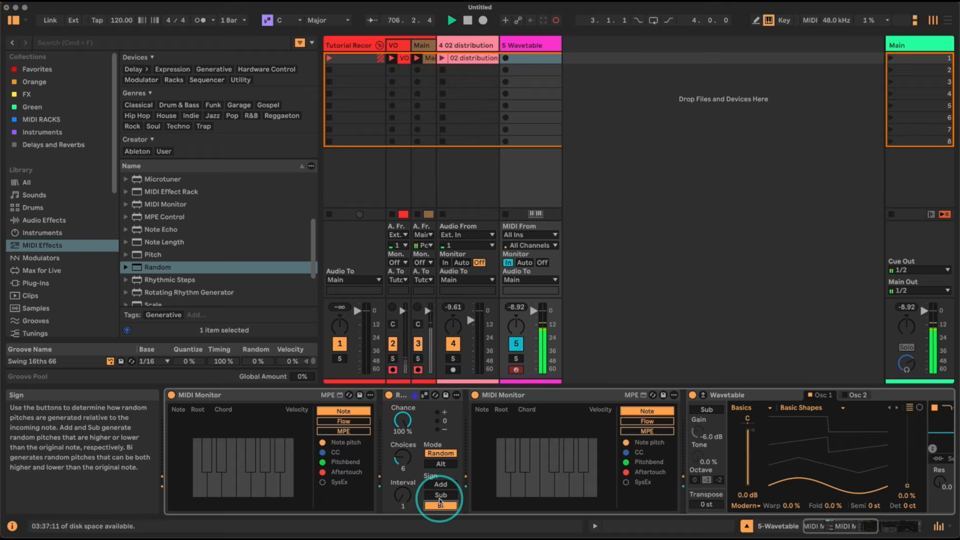
# - Insert the Scale effect after Random, set its scale to Major, and look through the other available scales
pyautogui.click(401, 394)
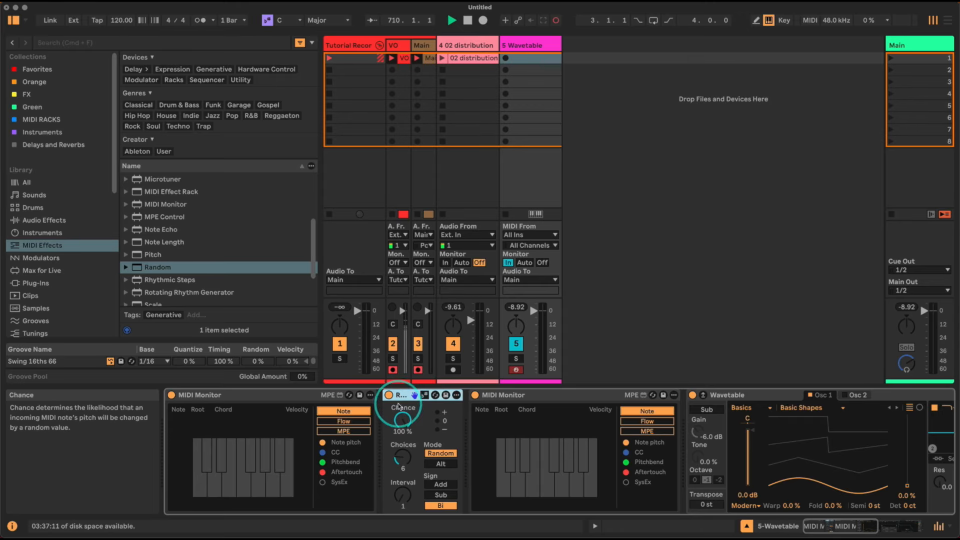
pyautogui.scroll(-3, 195, 209)
pyautogui.moveTo(170, 272); pyautogui.dragTo(464, 419)
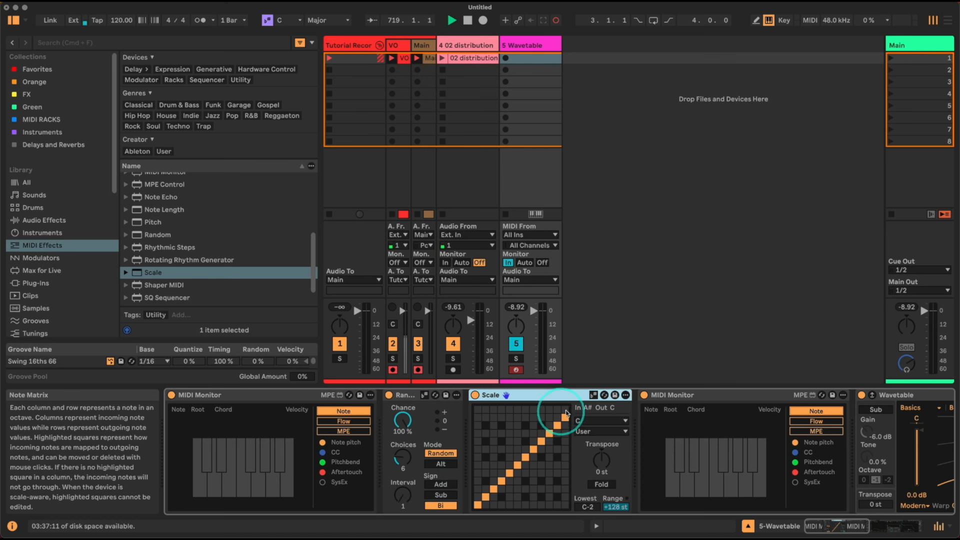
pyautogui.click(595, 431)
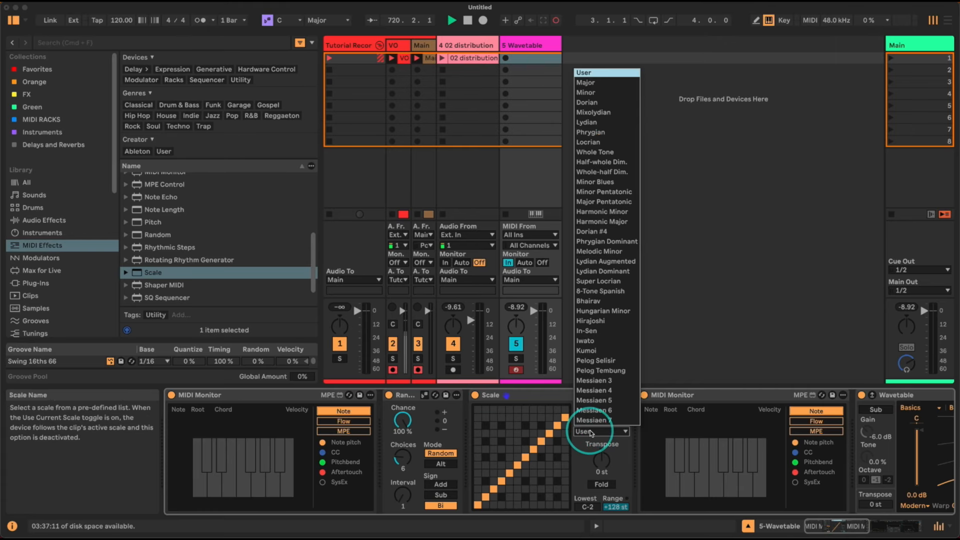
pyautogui.click(600, 82)
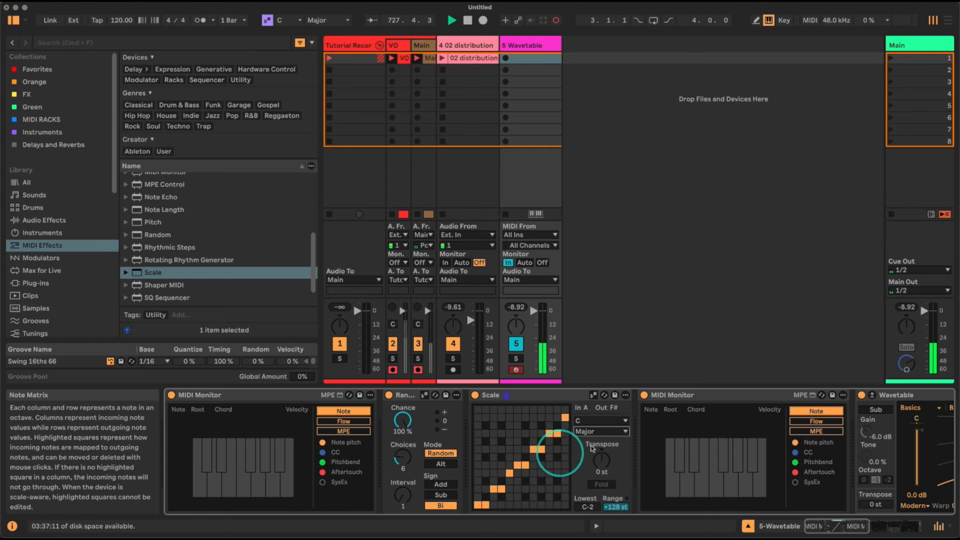
pyautogui.click(601, 431)
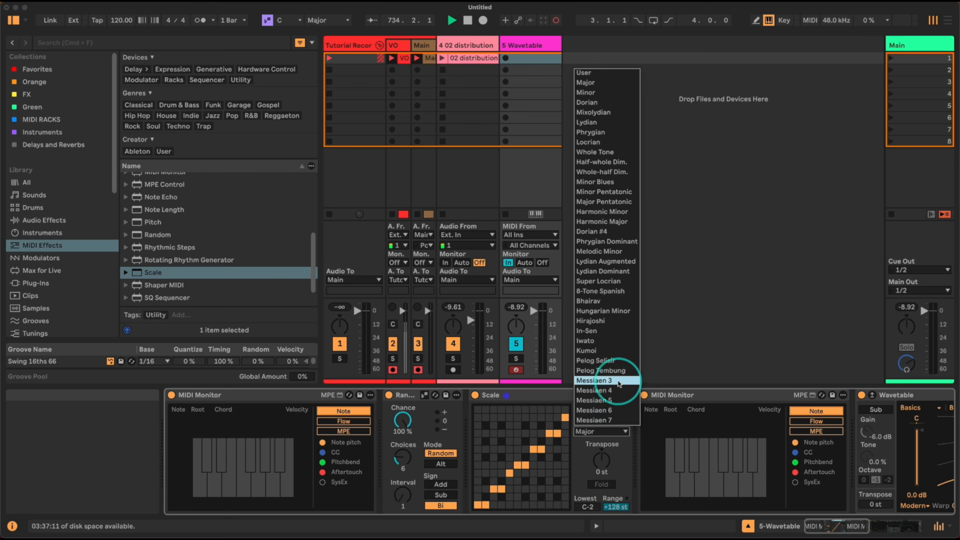
pyautogui.click(534, 396)
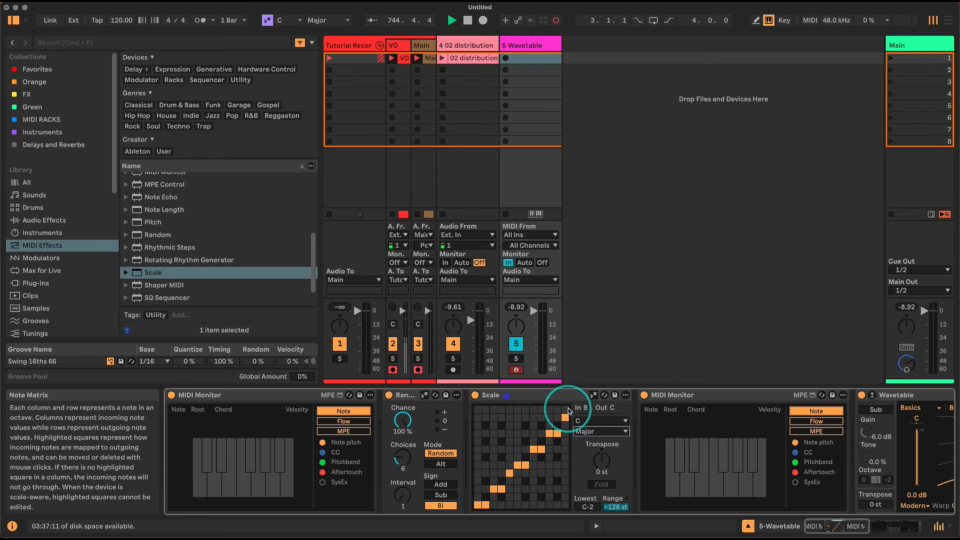
# - Group Scale into a MIDI Effect Rack and limit its chain's key zone to notes from just below C3 upward
pyautogui.click(520, 394)
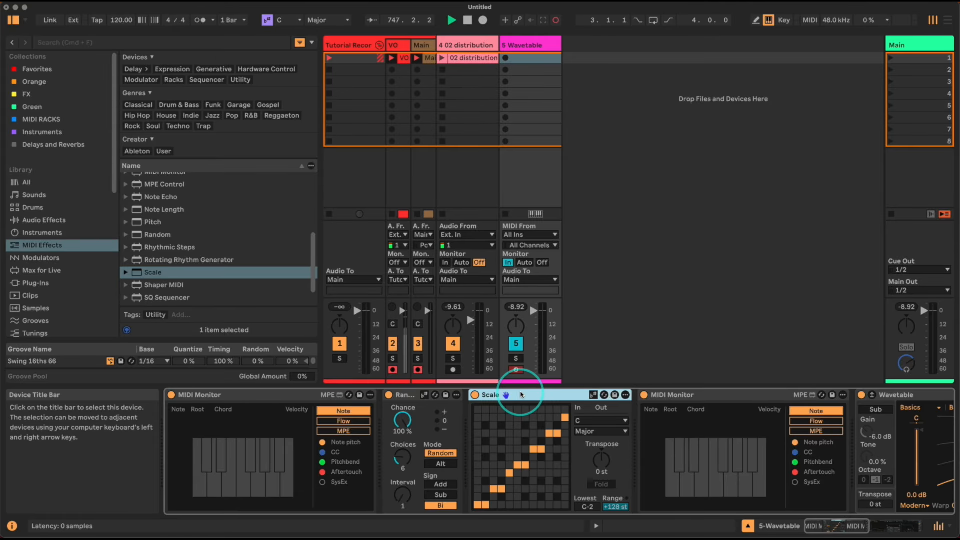
pyautogui.press('super+g')
pyautogui.click(475, 430)
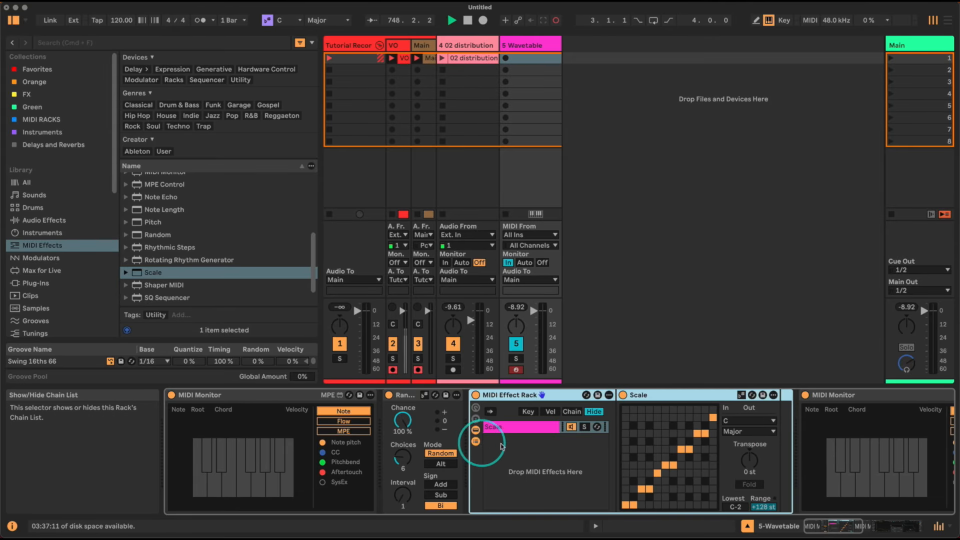
pyautogui.click(528, 411)
pyautogui.moveTo(618, 428); pyautogui.dragTo(767, 444)
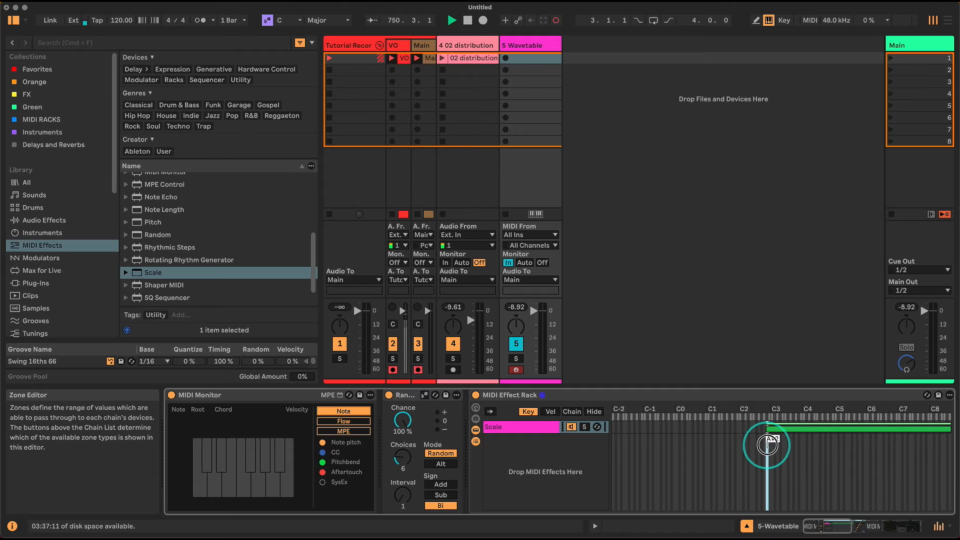
# - Create a second, empty chain in the rack and limit its key zone to the notes below the Scale chain's zone
pyautogui.rightClick(511, 448)
pyautogui.click(520, 502)
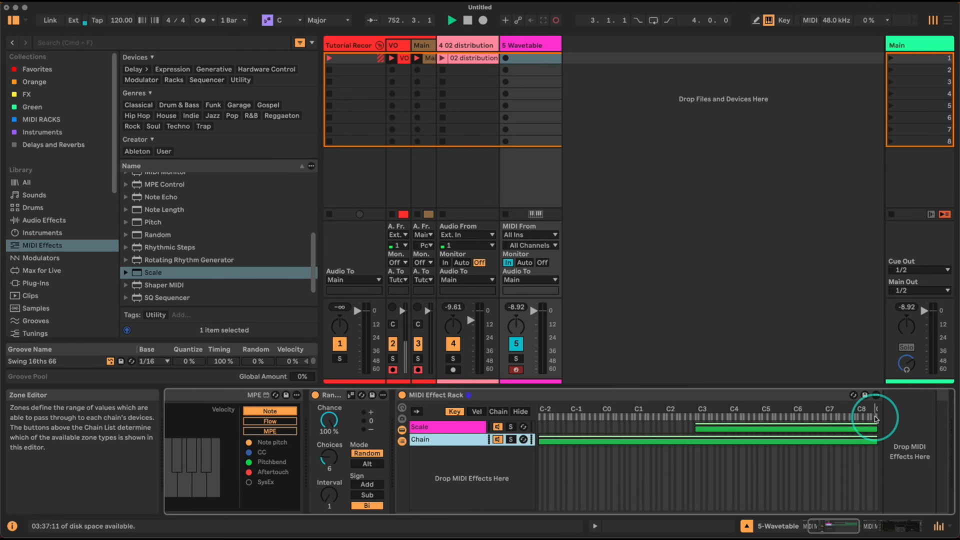
pyautogui.moveTo(875, 442); pyautogui.dragTo(696, 443)
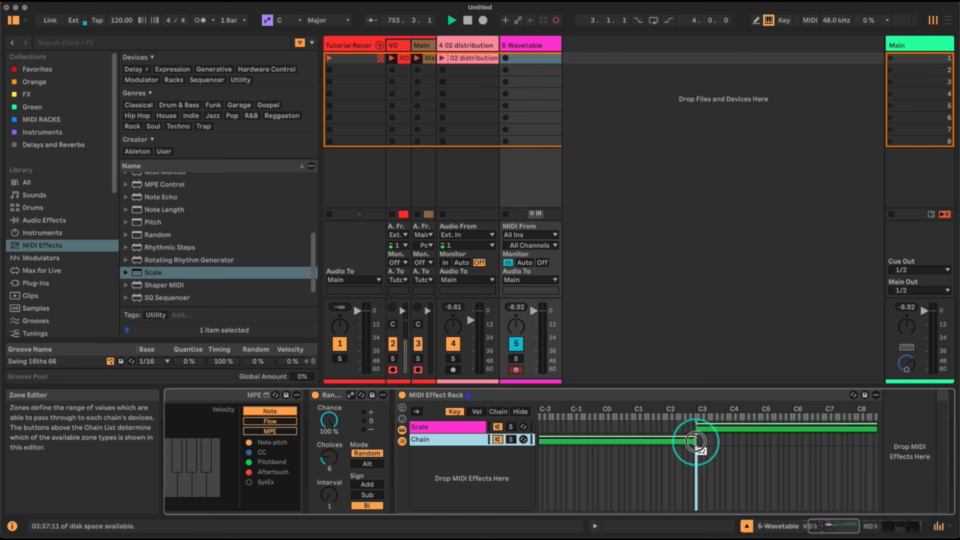
pyautogui.click(445, 429)
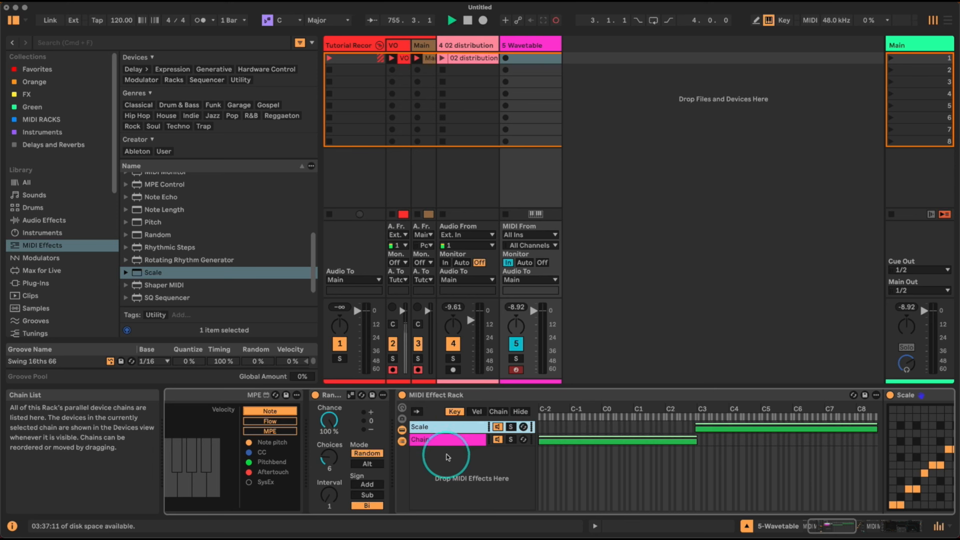
pyautogui.click(446, 441)
# - Undo the key zone edits, the added chain and the rack grouping around Scale
pyautogui.press('super+z')
pyautogui.press('super+z')
pyautogui.press('super+z')
pyautogui.press('super+z')
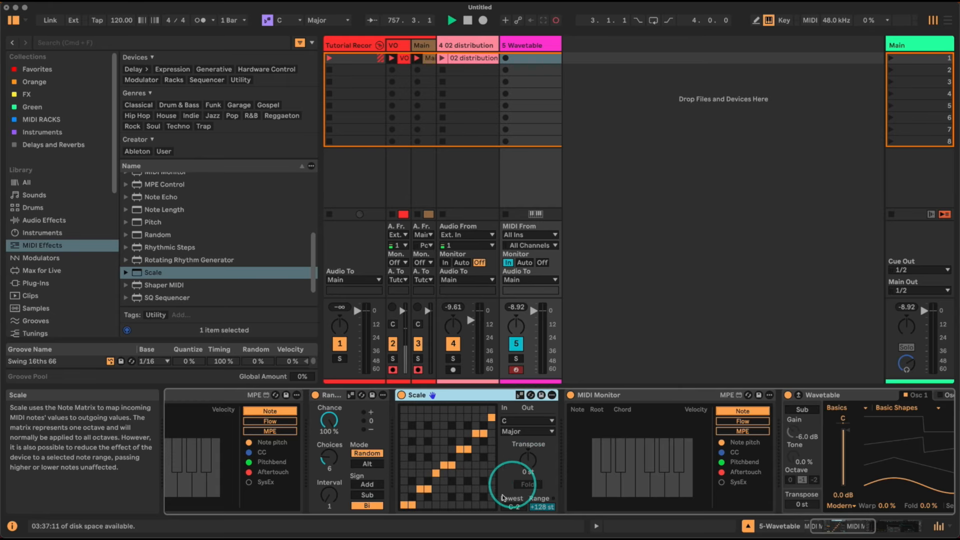
# - Set Scale's lowest processed note to C3
pyautogui.click(848, 527)
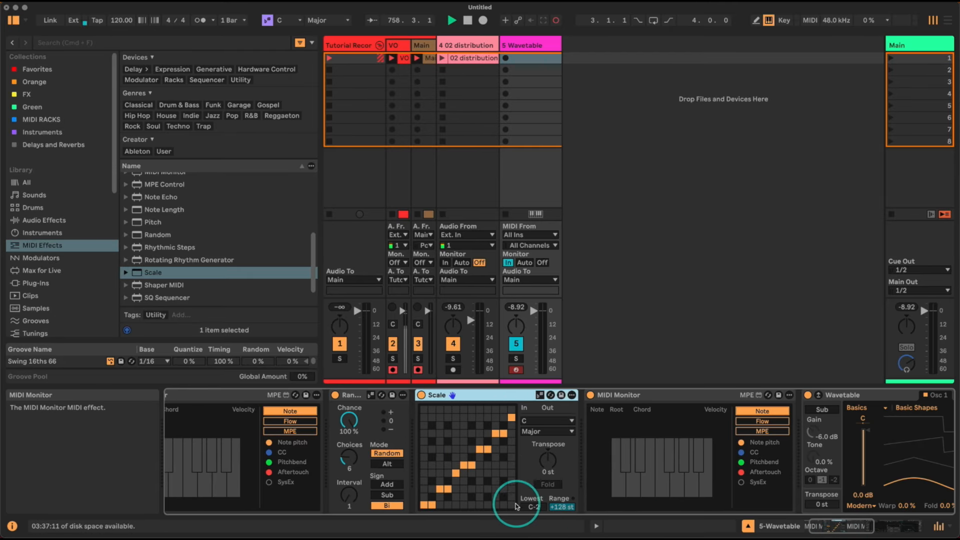
pyautogui.click(533, 508)
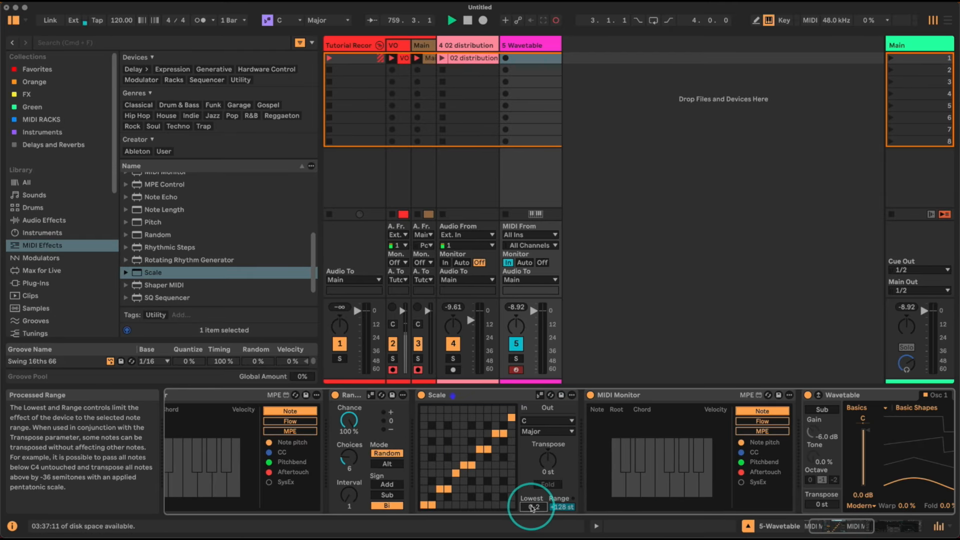
pyautogui.click(818, 529)
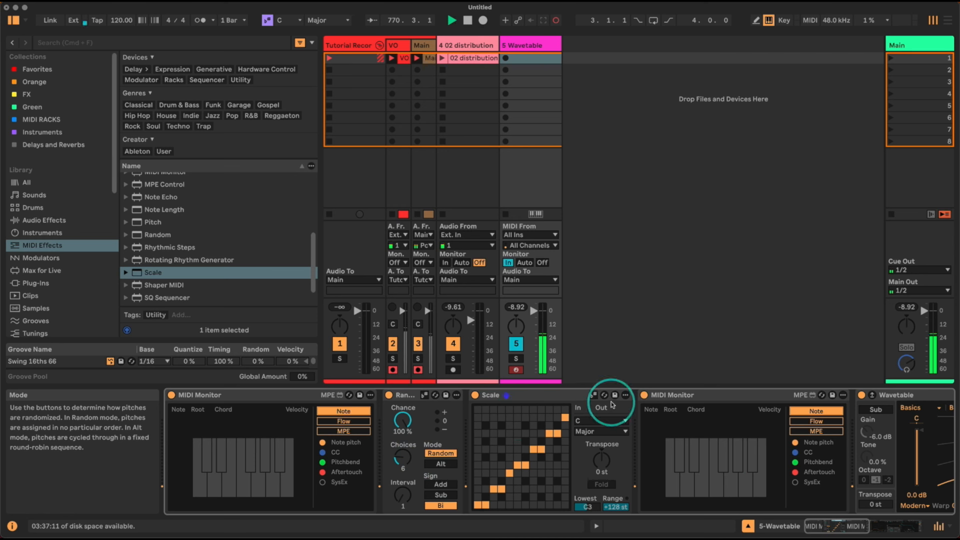
# - Move the second MIDI Monitor between Random and Scale, and place a copy of it after Scale
pyautogui.moveTo(660, 395); pyautogui.dragTo(464, 408)
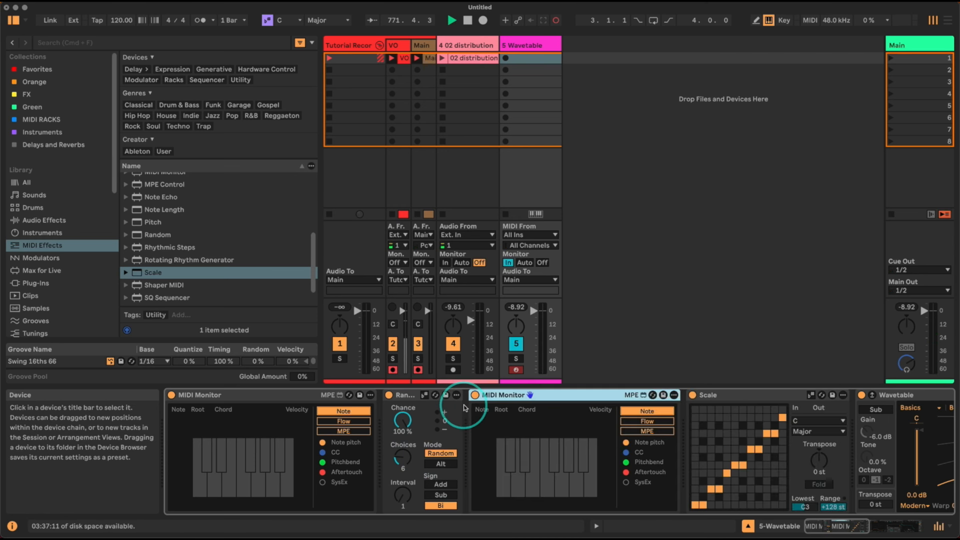
pyautogui.moveTo(550, 395); pyautogui.dragTo(842, 407)
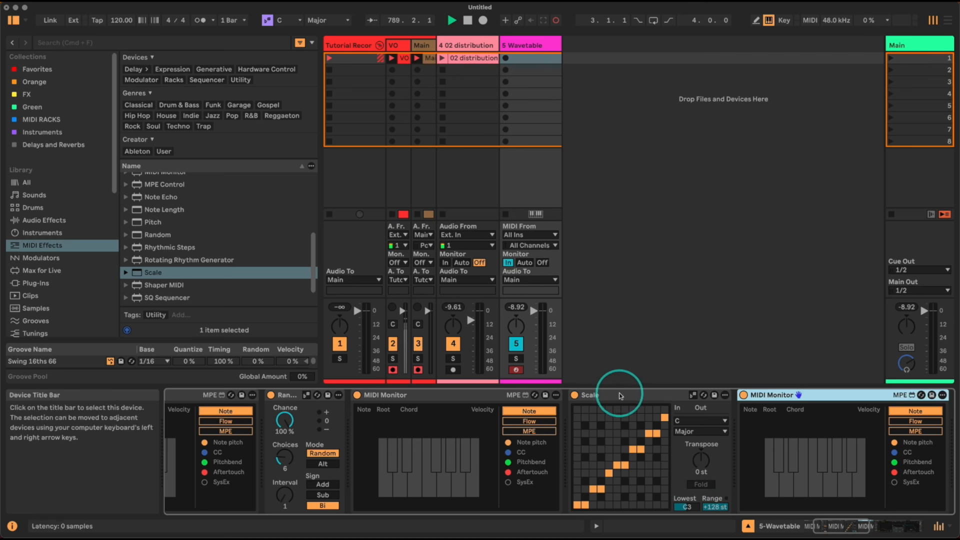
pyautogui.click(704, 462)
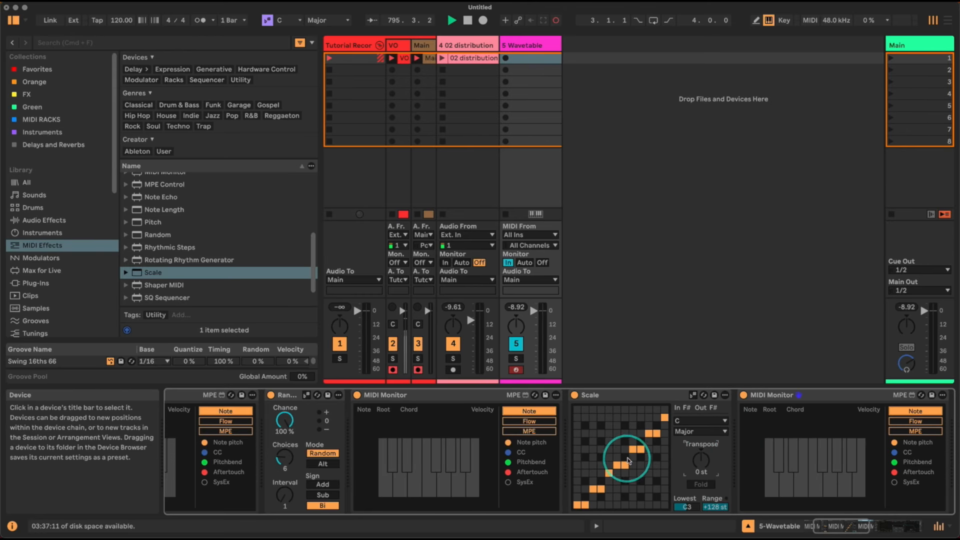
pyautogui.hscroll(-3, 565, 430)
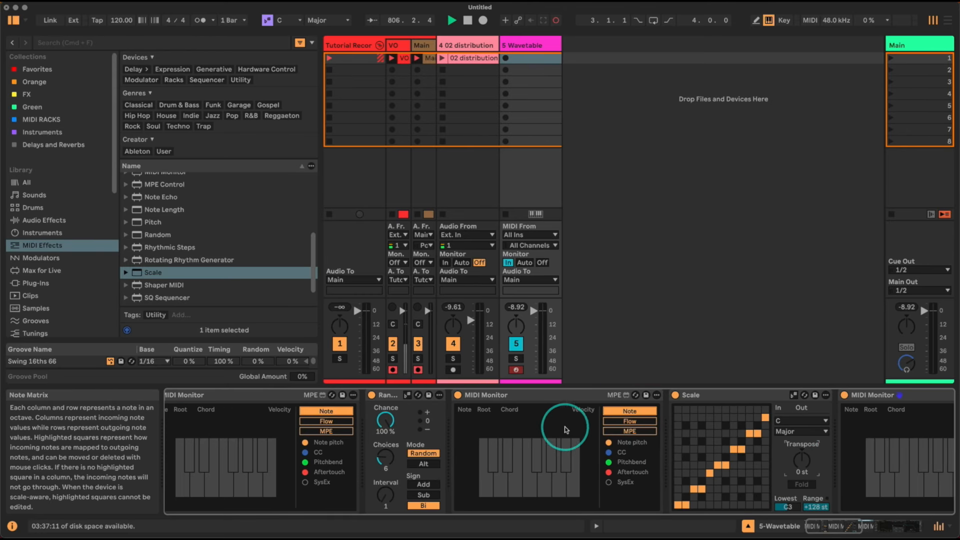
# - Delete Random, the middle MIDI Monitor and Scale, and insert the Velocity effect between the two remaining MIDI Monitors
pyautogui.click(390, 398)
pyautogui.keyDown('shift'); pyautogui.click(721, 397); pyautogui.keyUp('shift')
pyautogui.press('Delete')
pyautogui.scroll(-2, 200, 250)
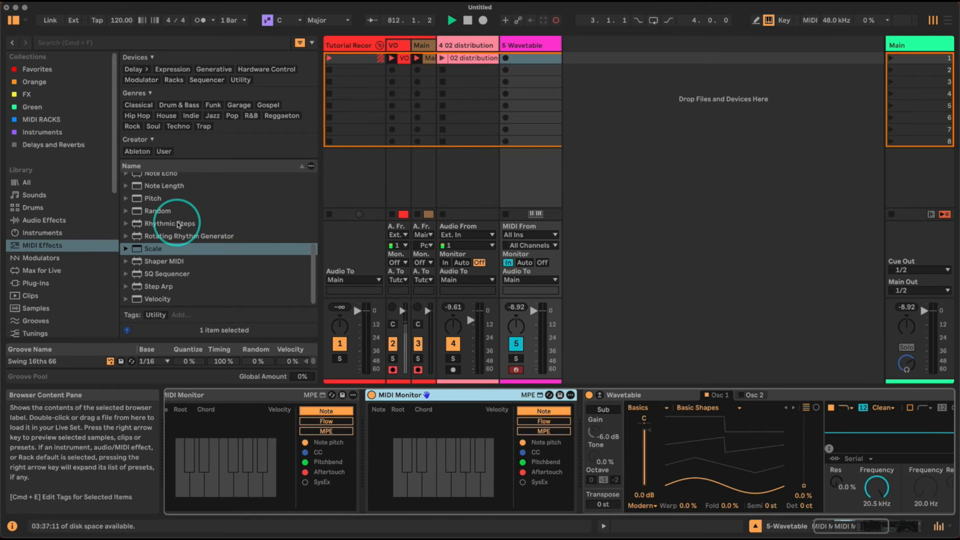
pyautogui.moveTo(153, 299); pyautogui.dragTo(369, 430)
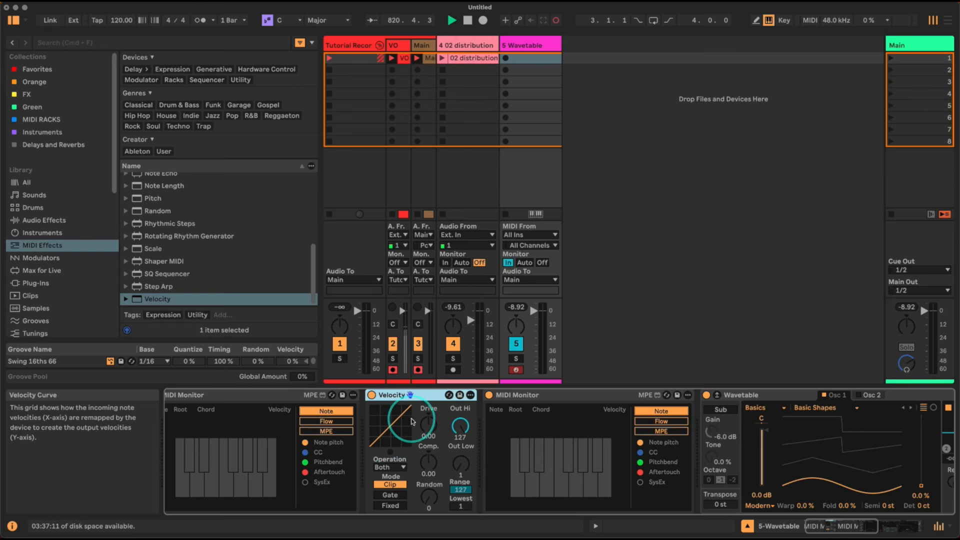
# - Try Velocity's Out Hi at 55 and 69, playing C3 as a test note
pyautogui.moveTo(460, 423); pyautogui.dragTo(460, 426)
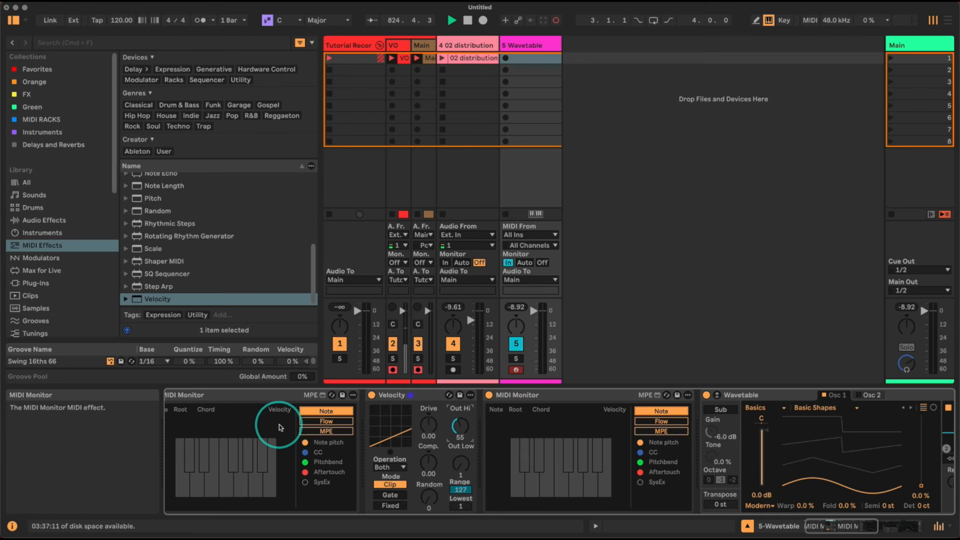
pyautogui.press('a')
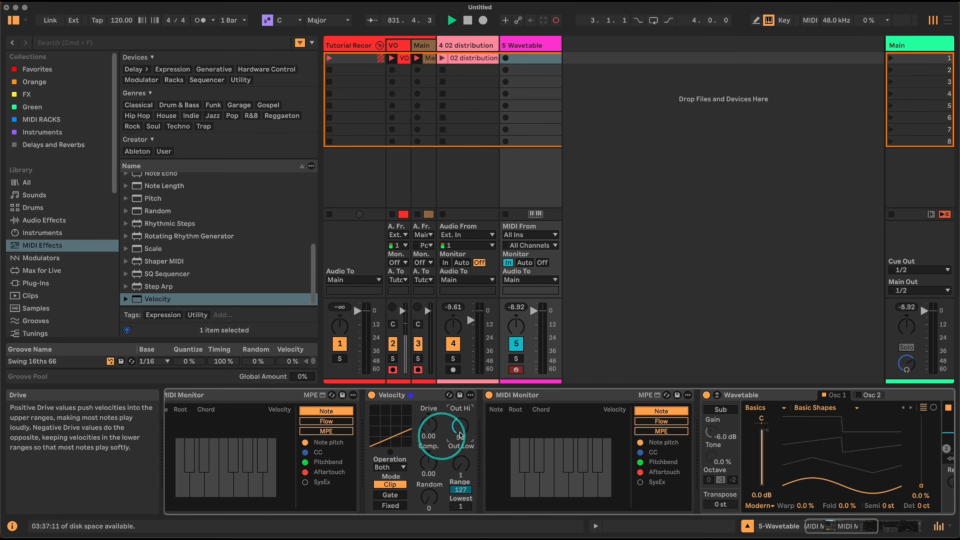
pyautogui.moveTo(465, 428); pyautogui.dragTo(465, 422)
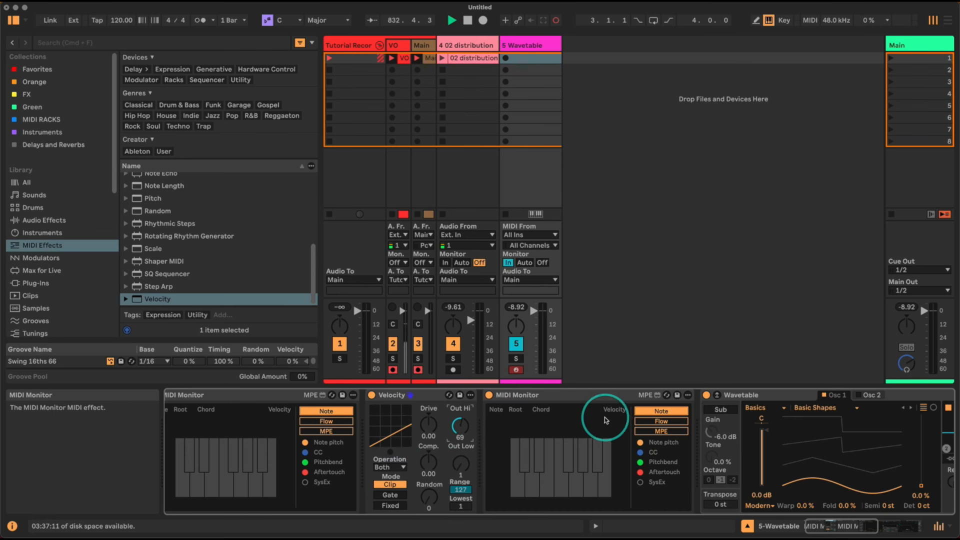
pyautogui.press('a')
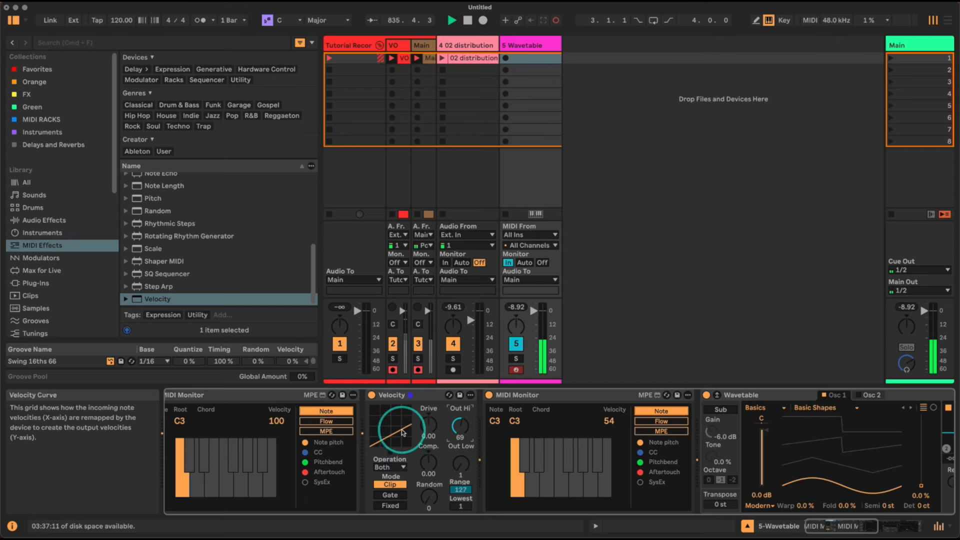
# - Reset Velocity's Out Hi to 127, and try Out Low at 63 before resetting it
pyautogui.doubleClick(462, 426)
pyautogui.moveTo(464, 463); pyautogui.dragTo(464, 433)
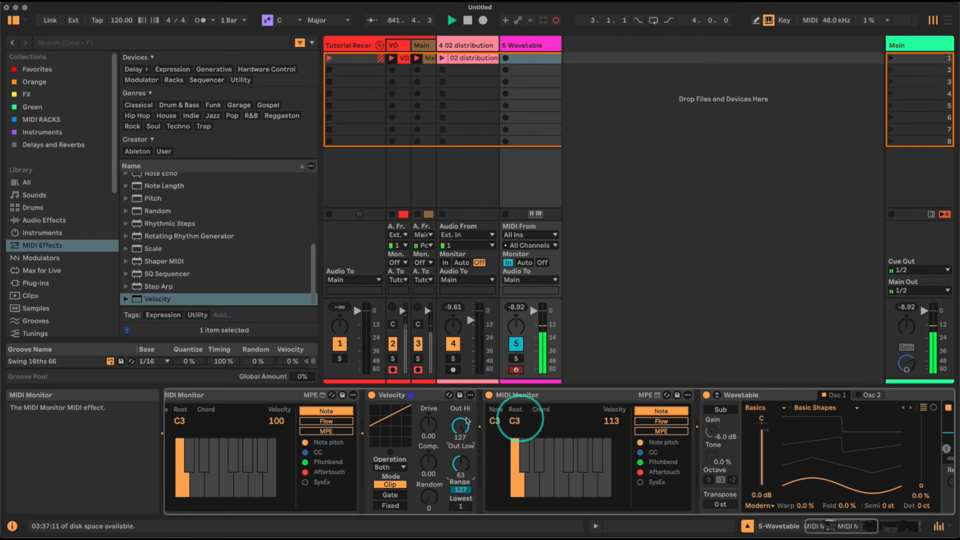
pyautogui.doubleClick(459, 464)
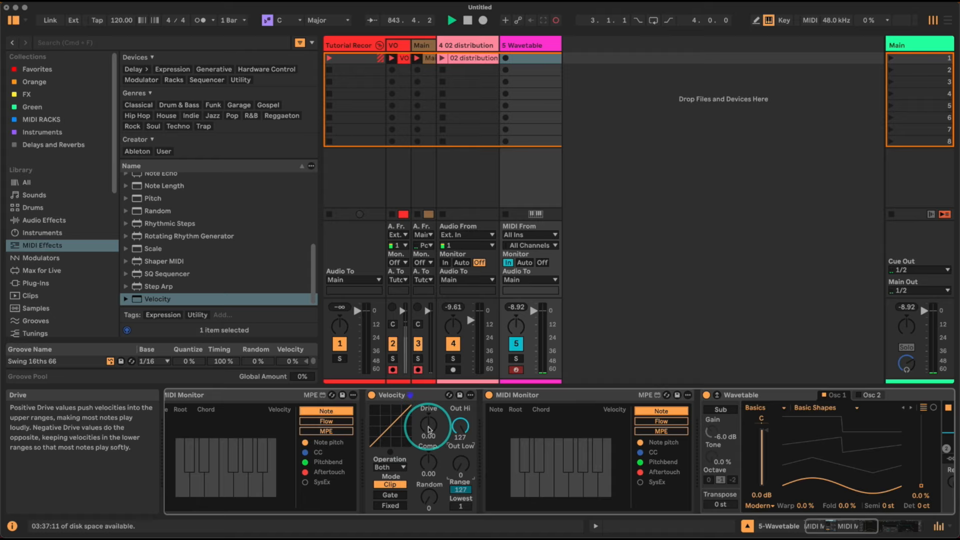
# - Set Velocity's Drive to 0.43
pyautogui.moveTo(429, 430)
pyautogui.mouseDown()
pyautogui.moveTo(429, 438)
pyautogui.moveTo(429, 423)
pyautogui.mouseUp()
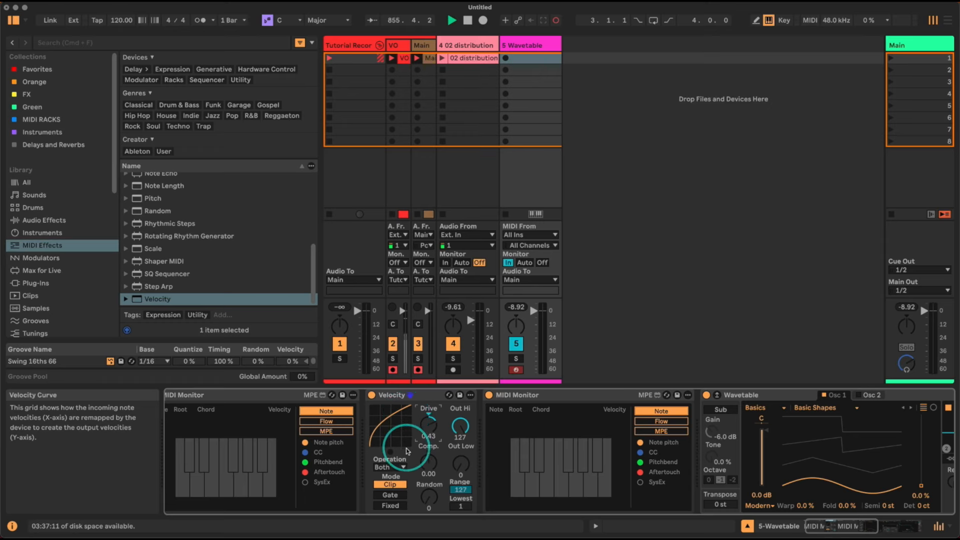
# - Try Velocity's Drive at -0.52, resetting both Drive and Out Low to their zero defaults
pyautogui.doubleClick(431, 425)
pyautogui.moveTo(468, 456)
pyautogui.mouseDown()
pyautogui.moveTo(460, 428)
pyautogui.moveTo(462, 461)
pyautogui.mouseUp()
pyautogui.doubleClick(460, 460)
pyautogui.moveTo(428, 429); pyautogui.dragTo(429, 426)
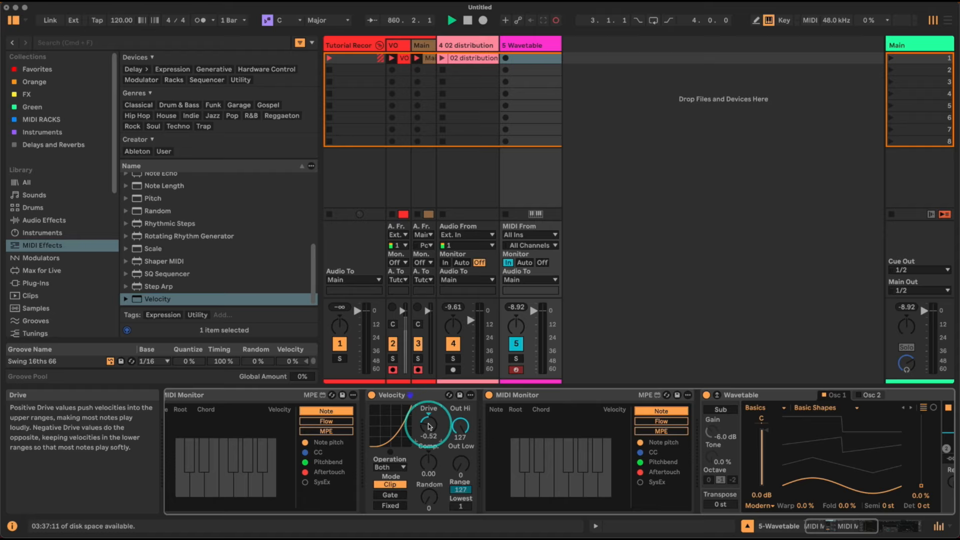
pyautogui.doubleClick(428, 425)
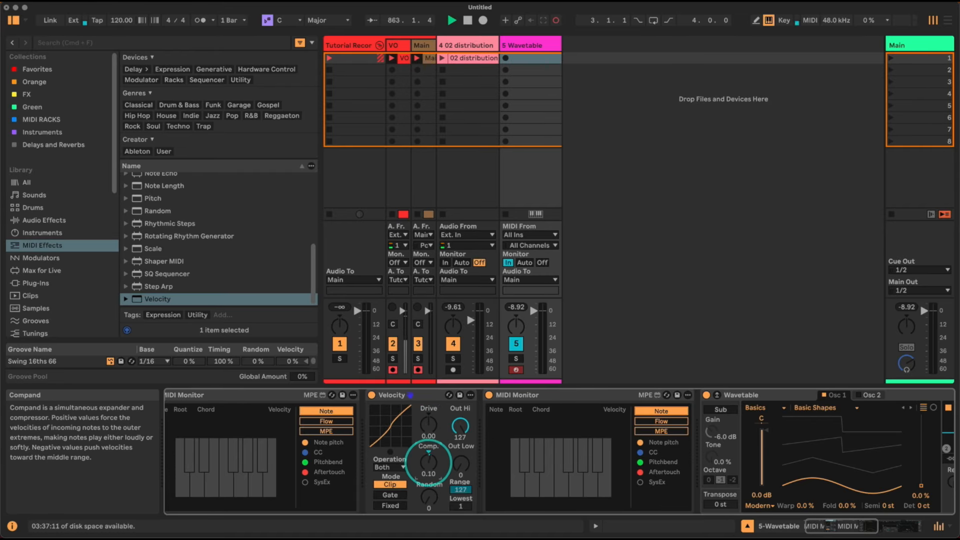
# - Try Velocity's Comp. at 0.10, -0.43 and 0.81, and reset it to 0.00
pyautogui.moveTo(428, 462); pyautogui.dragTo(429, 469)
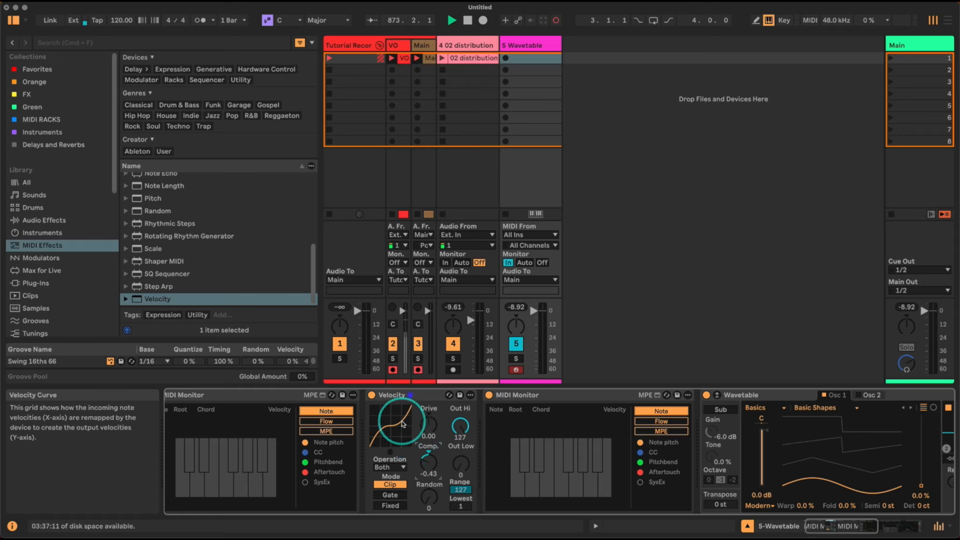
pyautogui.moveTo(428, 464); pyautogui.dragTo(429, 460)
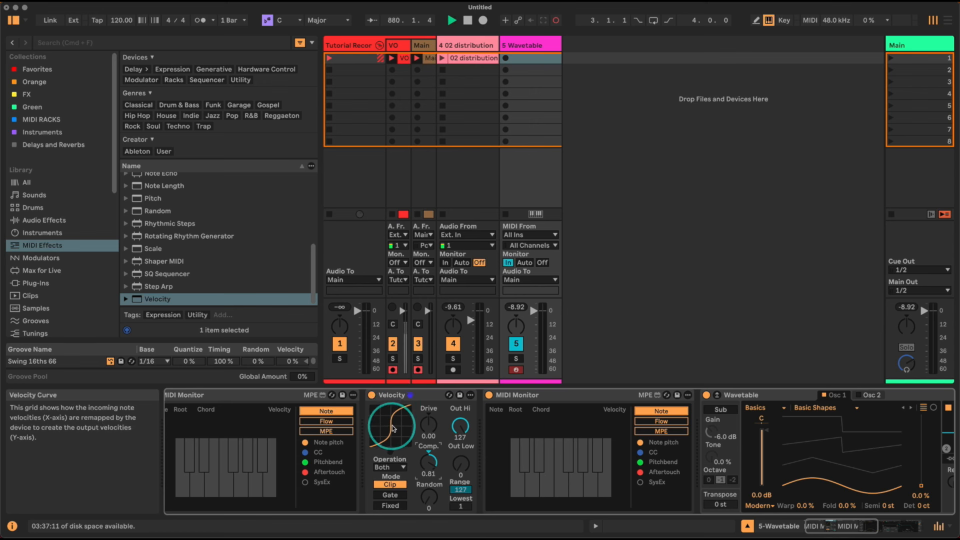
pyautogui.moveTo(429, 460)
pyautogui.mouseDown()
pyautogui.moveTo(428, 472)
pyautogui.moveTo(427, 461)
pyautogui.mouseUp()
pyautogui.doubleClick(428, 460)
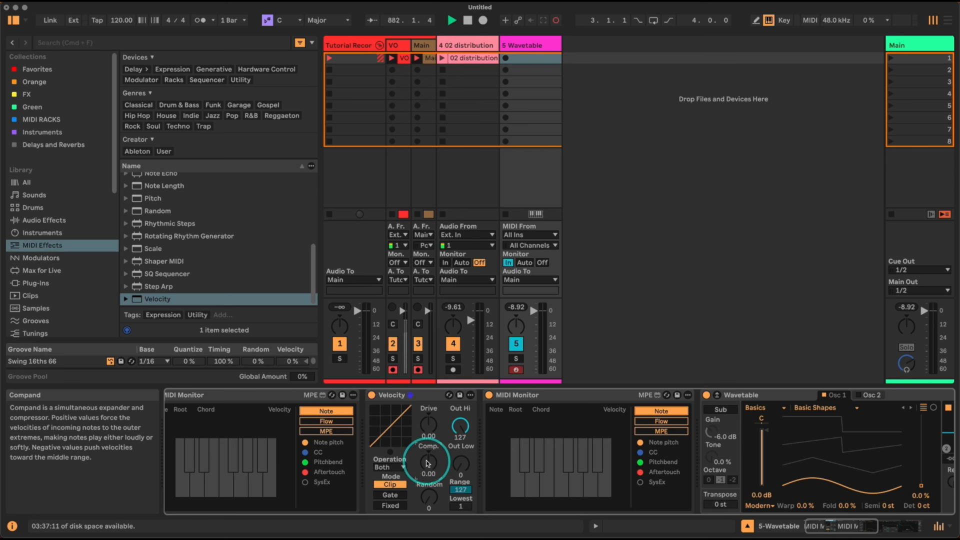
pyautogui.moveTo(429, 461); pyautogui.dragTo(428, 445)
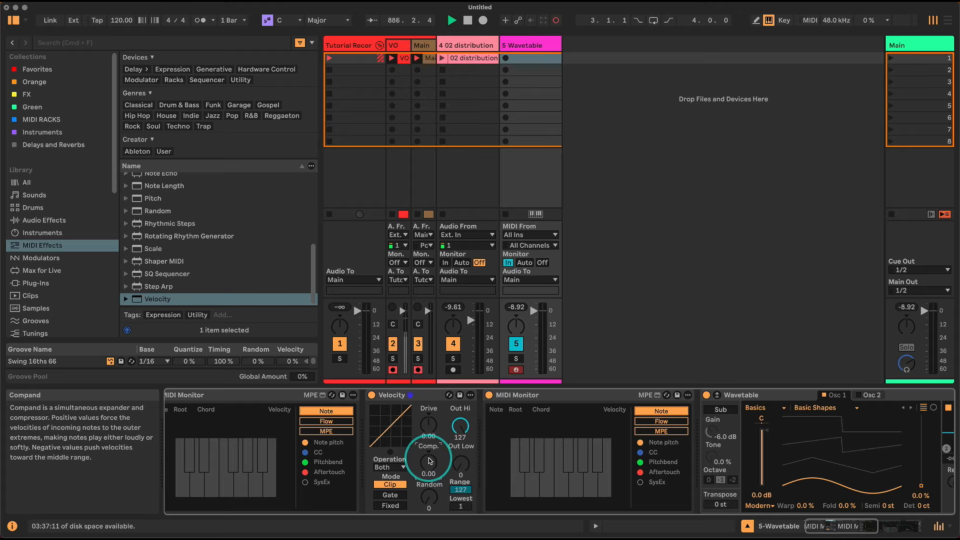
# - Try Velocity's Random at 22 and 25, and return it to 0
pyautogui.moveTo(429, 497); pyautogui.dragTo(429, 491)
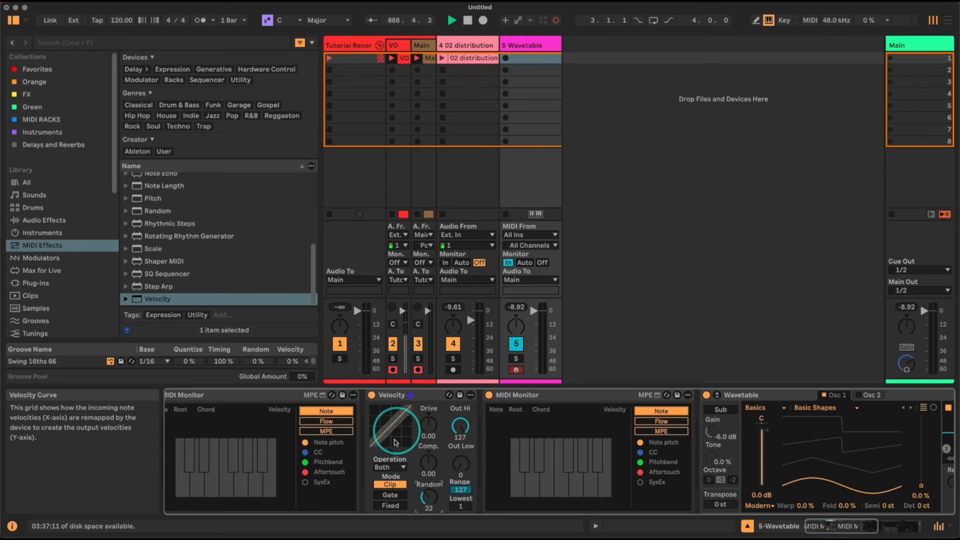
pyautogui.moveTo(426, 496); pyautogui.dragTo(426, 494)
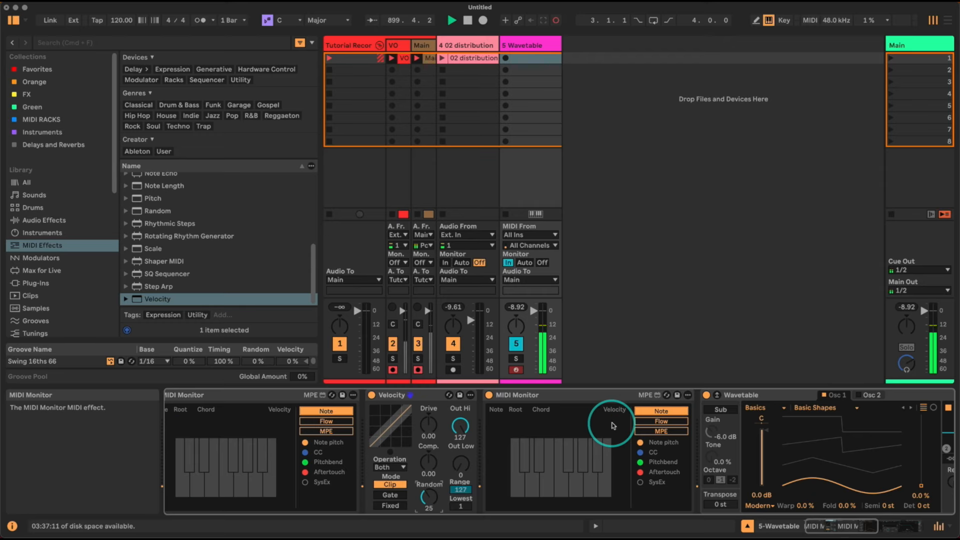
pyautogui.moveTo(429, 499); pyautogui.dragTo(429, 498)
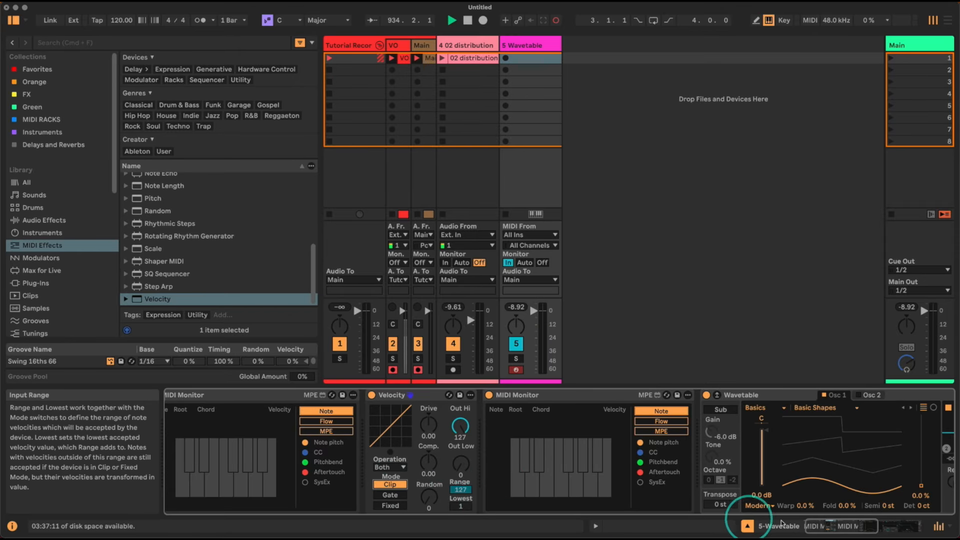
# - Try Velocity's input Range at 69 and 98 in Clip mode, playing C3 as a test note
pyautogui.click(806, 523)
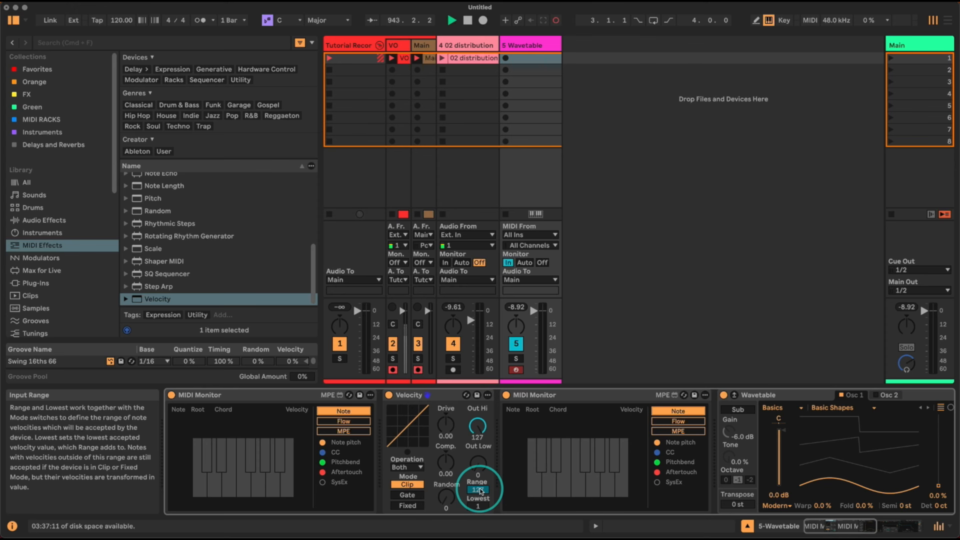
pyautogui.moveTo(483, 492); pyautogui.dragTo(483, 521)
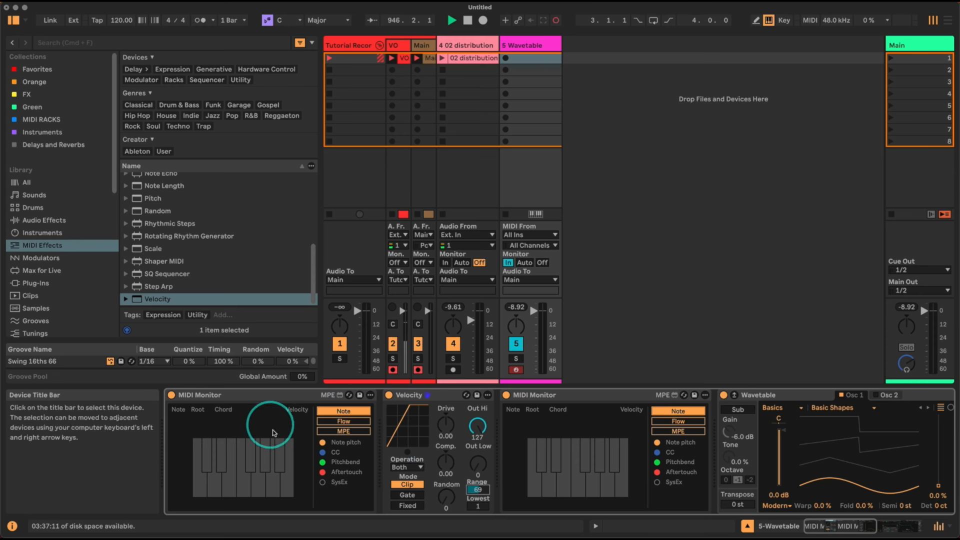
pyautogui.press('a')
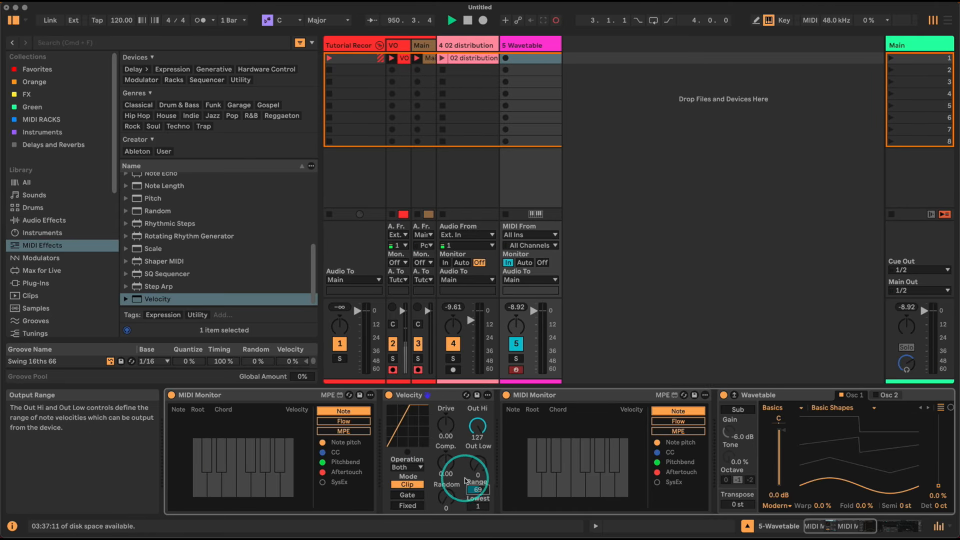
pyautogui.press('a')
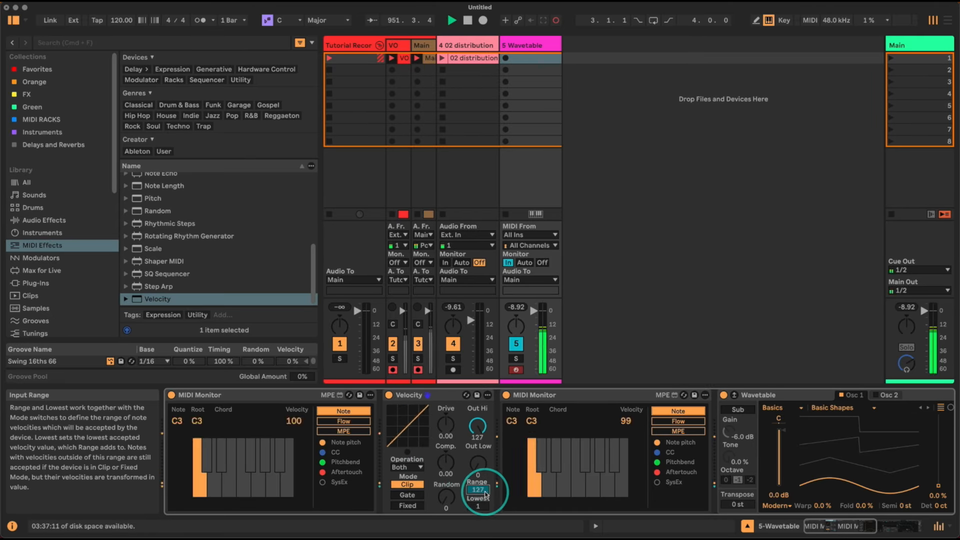
pyautogui.moveTo(484, 492); pyautogui.dragTo(485, 492)
pyautogui.press('a')
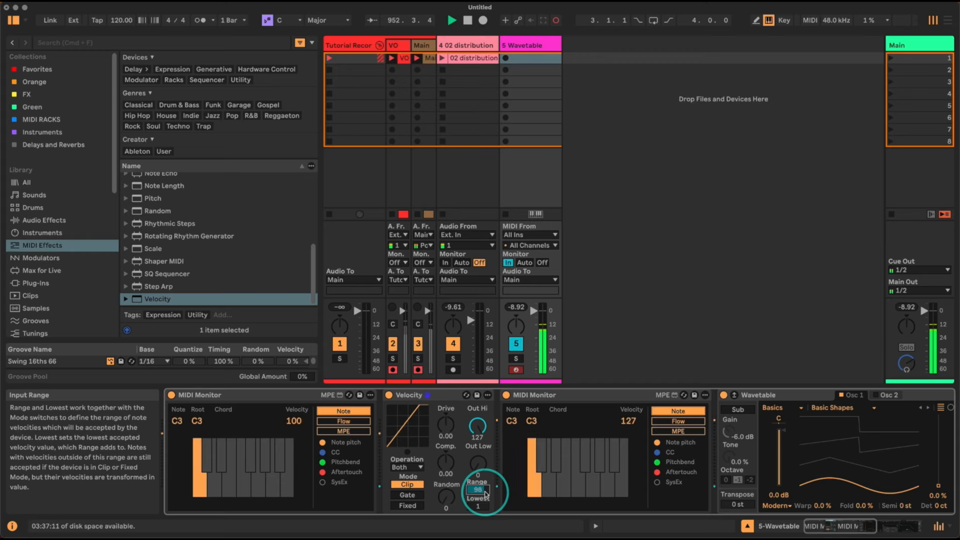
pyautogui.press('a')
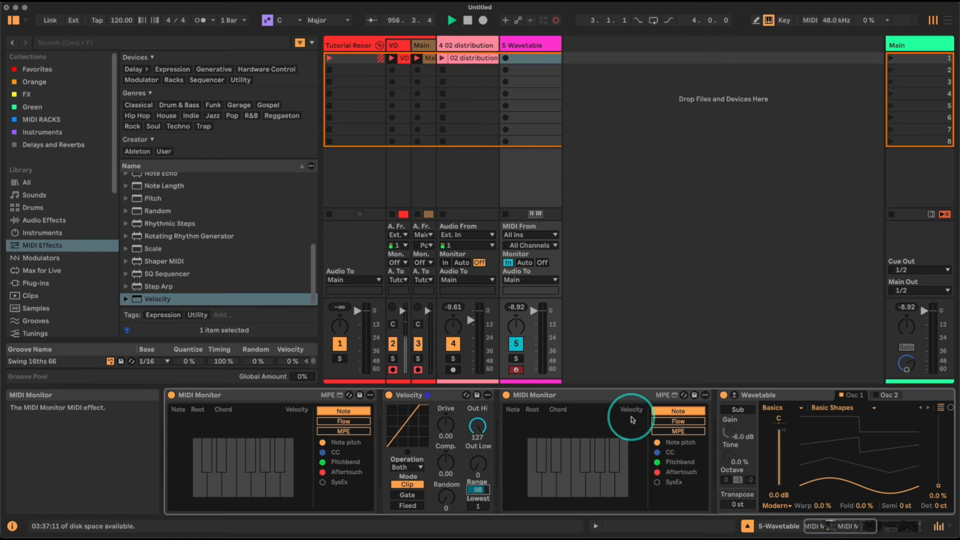
pyautogui.press('a')
# - Try Velocity's input Range at 107 with repeated C3 test notes, and return it to 127
pyautogui.moveTo(479, 487); pyautogui.dragTo(478, 487)
pyautogui.press('a')
pyautogui.press('a')
pyautogui.press('a')
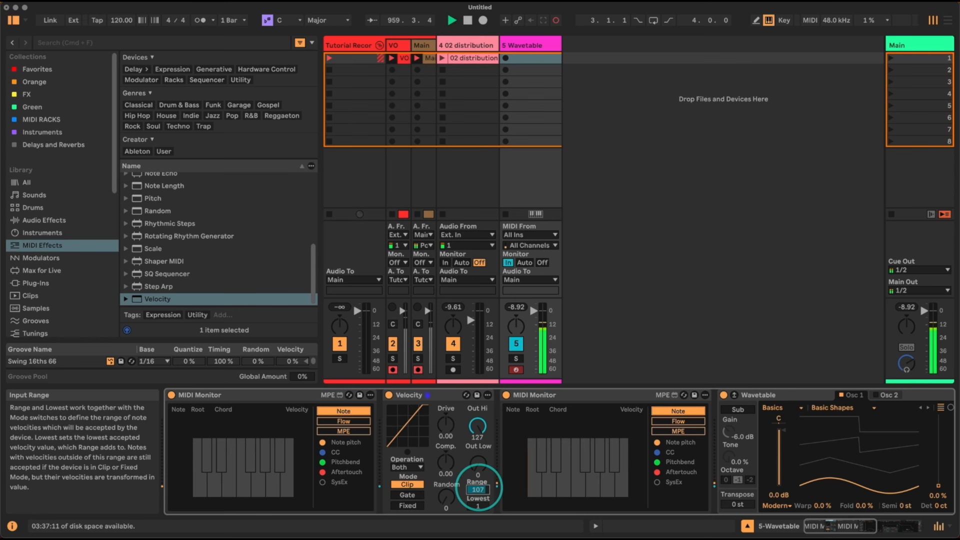
pyautogui.press('a')
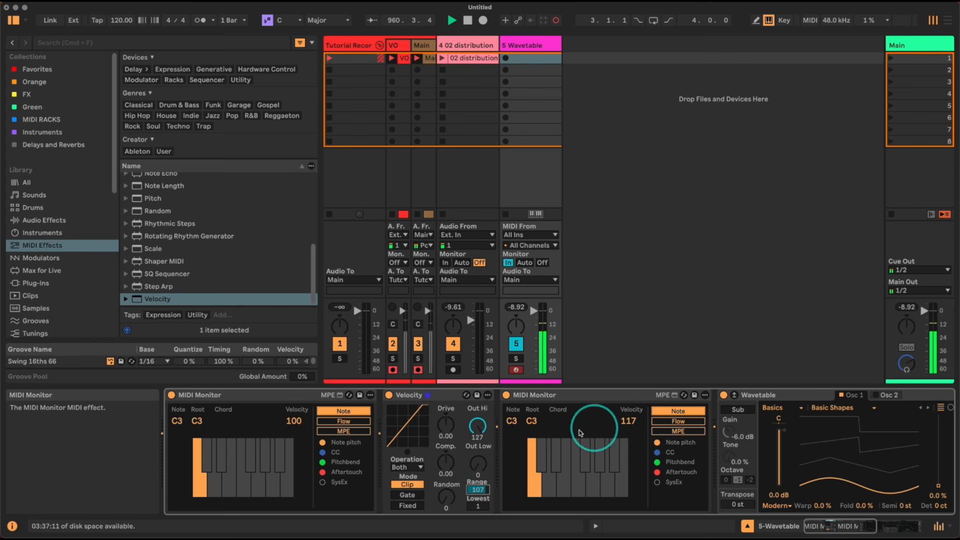
pyautogui.moveTo(477, 490); pyautogui.dragTo(477, 486)
# - Switch Velocity to Gate mode and try Range at 89 with C3 test notes before returning it to 127
pyautogui.click(406, 495)
pyautogui.click(478, 490)
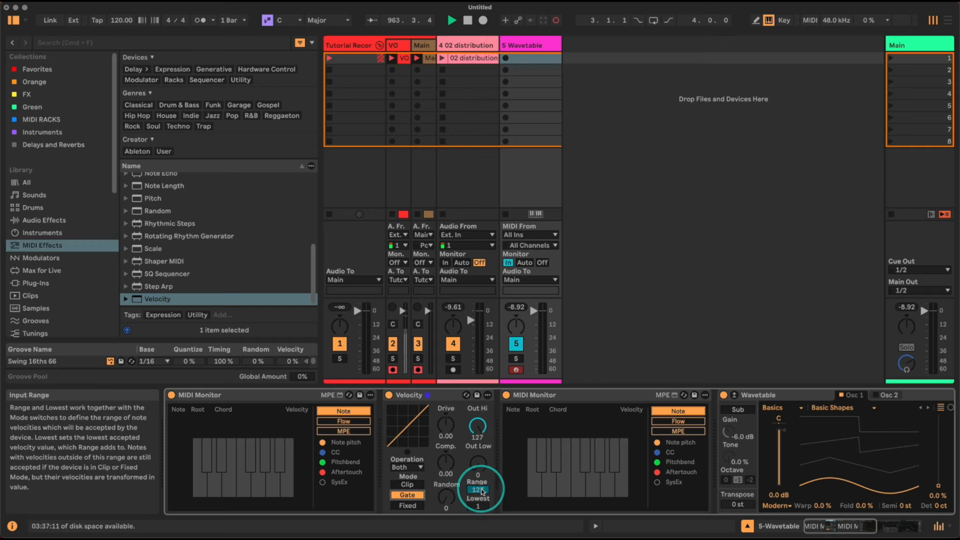
pyautogui.press('a')
pyautogui.moveTo(481, 491); pyautogui.dragTo(481, 510)
pyautogui.press('a')
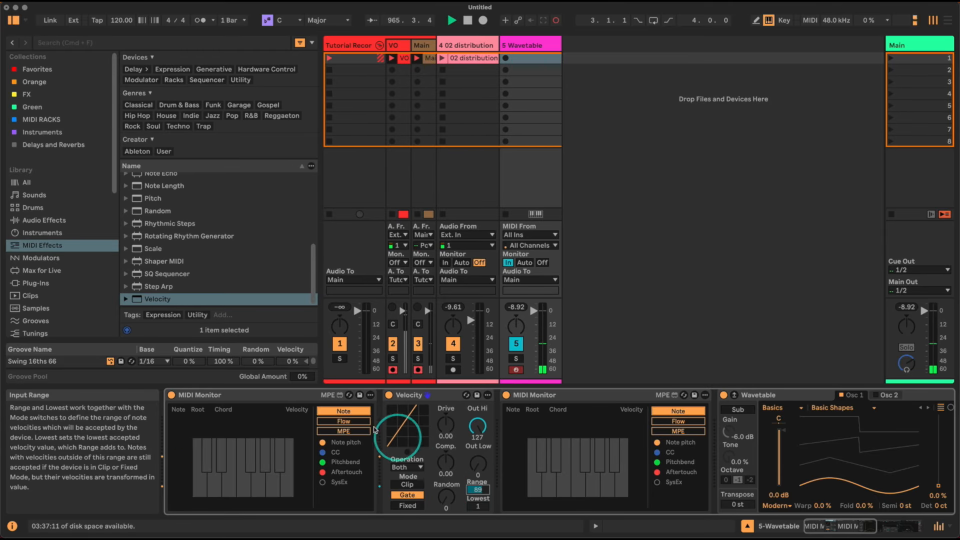
pyautogui.press('a')
pyautogui.click(477, 492)
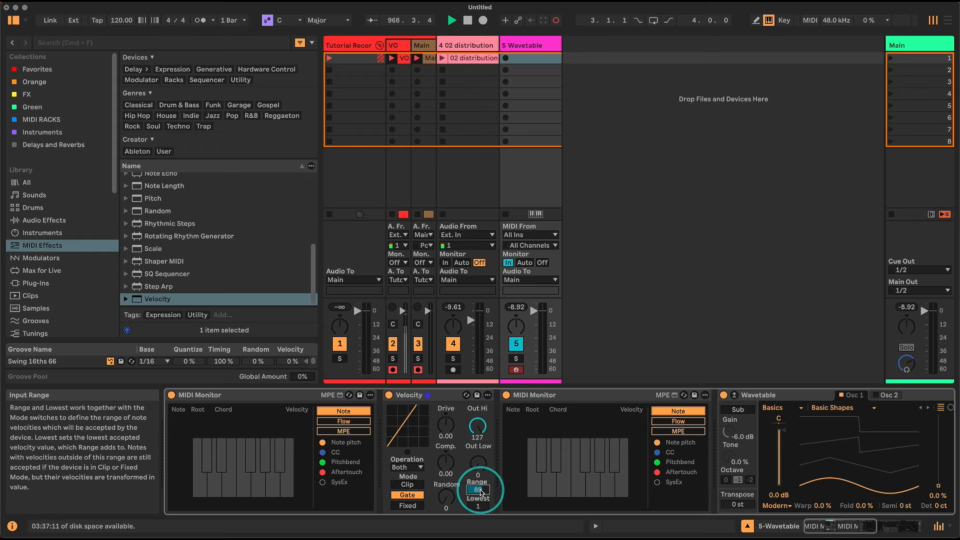
pyautogui.moveTo(480, 490); pyautogui.dragTo(479, 471)
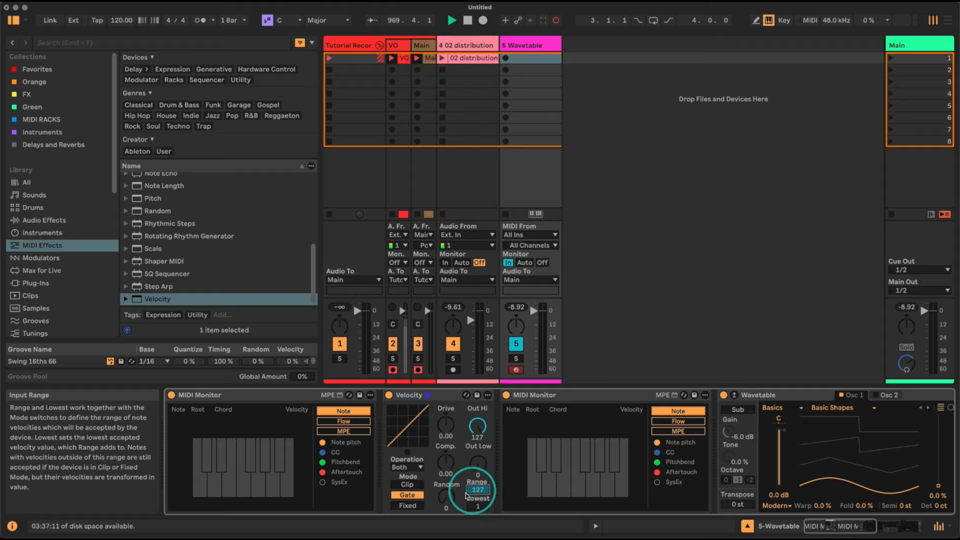
# - Group Velocity into a MIDI Effect Rack, limit its chain's velocity zone to about 32–100, and ungroup the rack
pyautogui.click(415, 395)
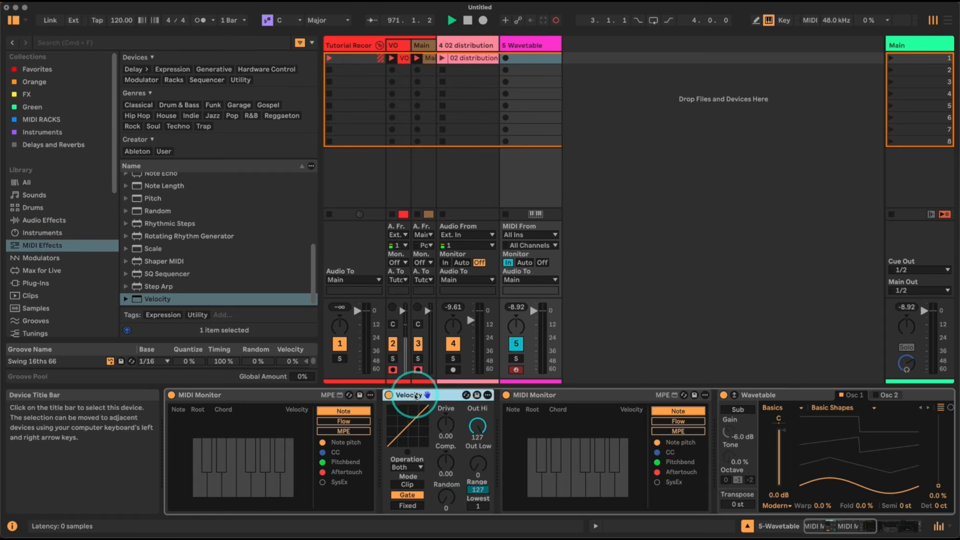
pyautogui.press('super+g')
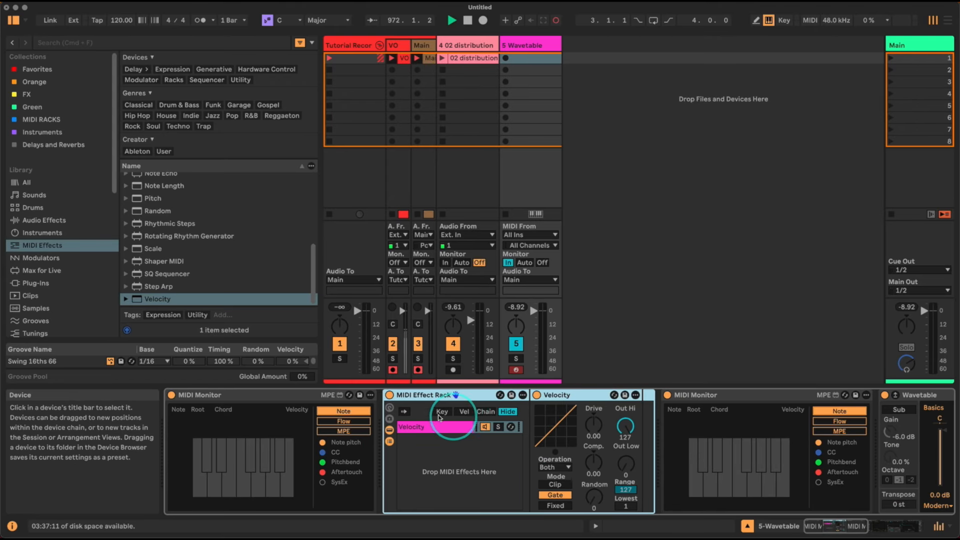
pyautogui.click(464, 412)
pyautogui.moveTo(530, 429); pyautogui.dragTo(609, 429)
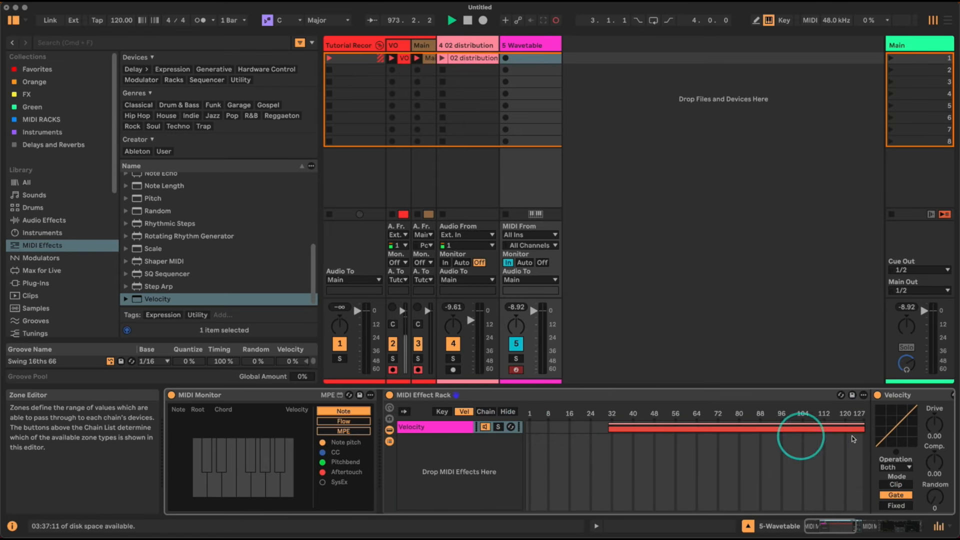
pyautogui.moveTo(854, 435); pyautogui.dragTo(793, 438)
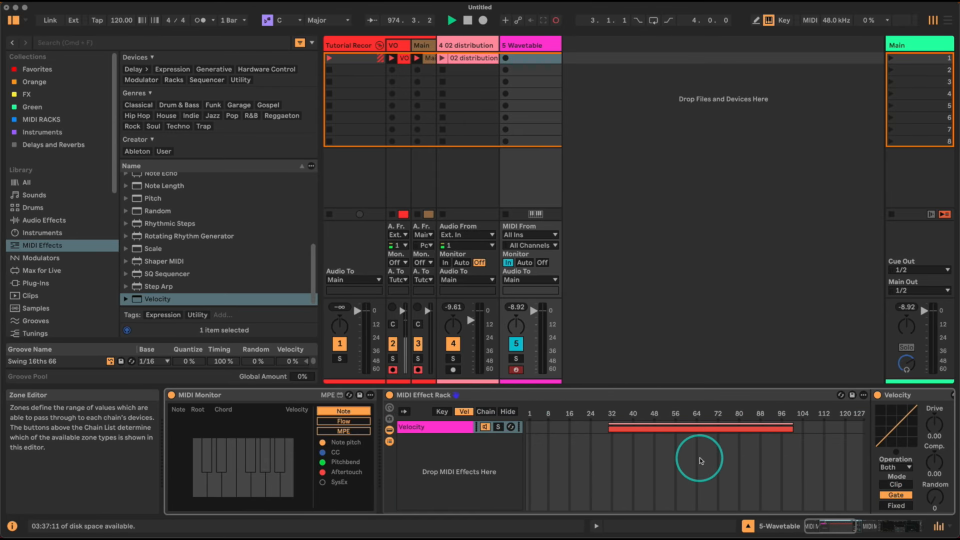
pyautogui.press('shift+super+g')
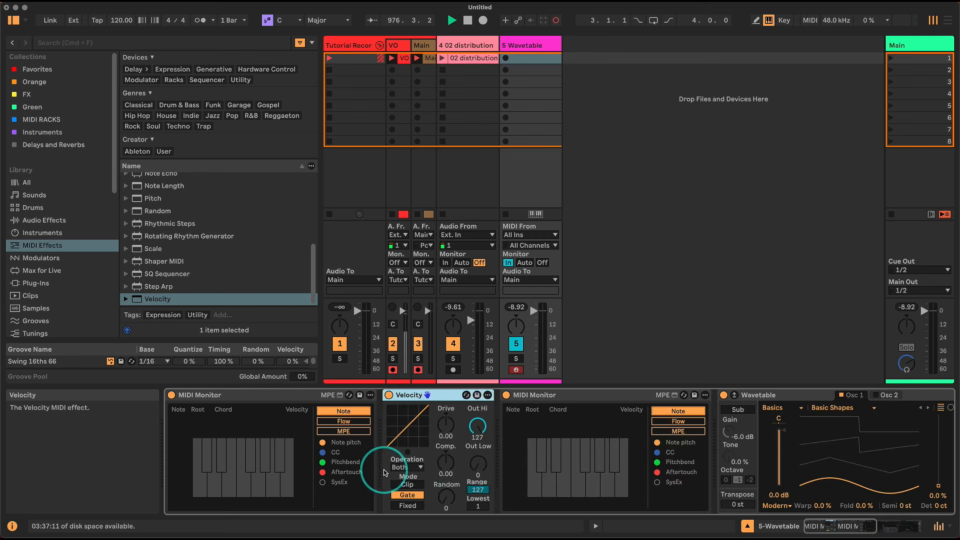
# - Switch Velocity to Fixed mode and set Out Hi to 102, playing C3 repeatedly as a test note
pyautogui.click(408, 506)
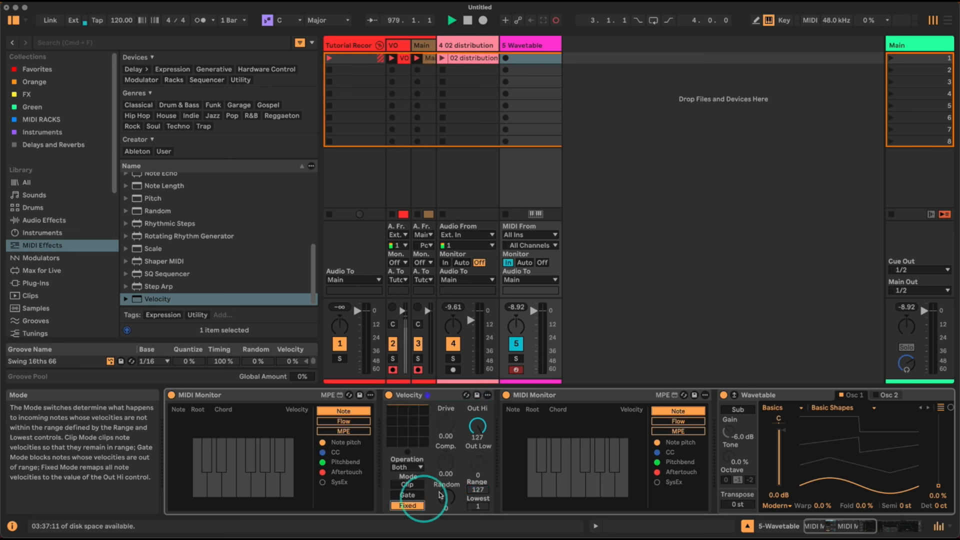
pyautogui.moveTo(477, 426); pyautogui.dragTo(478, 392)
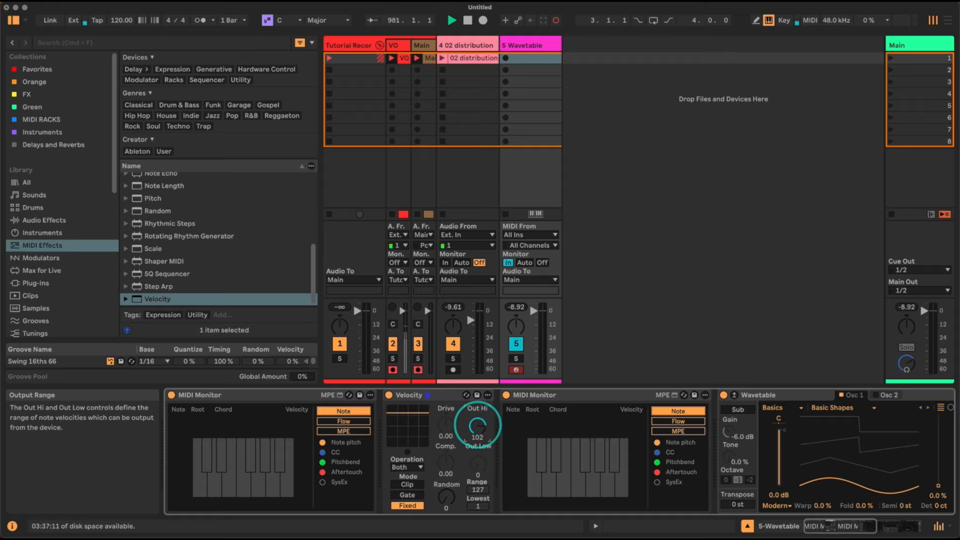
pyautogui.press('a')
pyautogui.press('a')
pyautogui.press('a')
pyautogui.press('a')
# - Try Velocity's fixed Out Hi at 73 and 88, playing C3 as a test note
pyautogui.moveTo(478, 426)
pyautogui.mouseDown()
pyautogui.moveTo(477, 453)
pyautogui.moveTo(478, 413)
pyautogui.moveTo(477, 425)
pyautogui.mouseUp()
pyautogui.press('a')
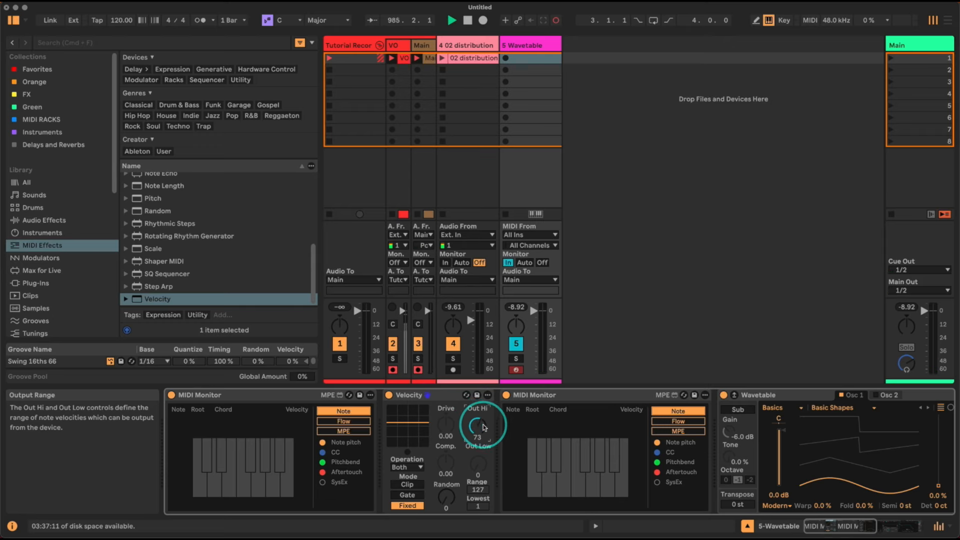
pyautogui.press('a')
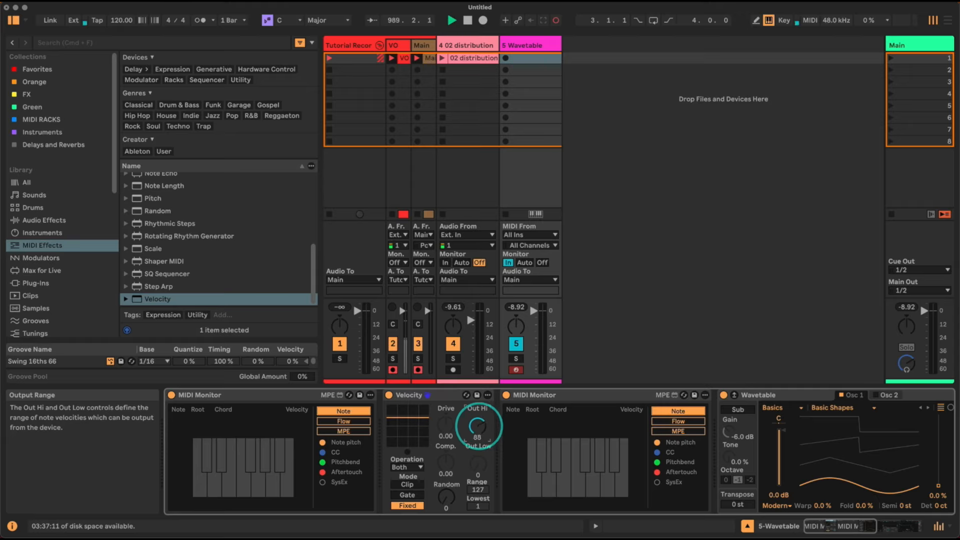
pyautogui.moveTo(478, 427); pyautogui.dragTo(480, 430)
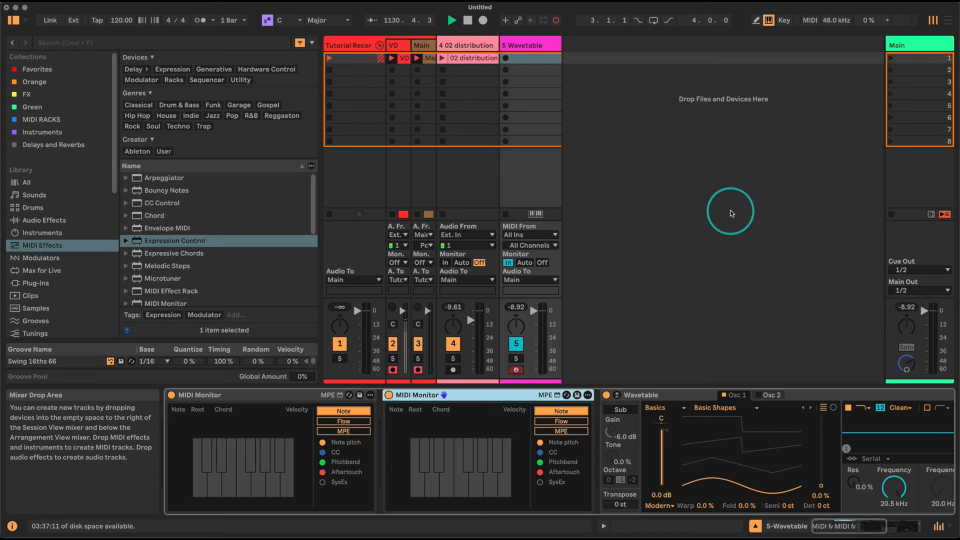
# - Insert the Note Length effect between the two MIDI Monitors and set its Trigger to Note Off
pyautogui.scroll(-4, 210, 246)
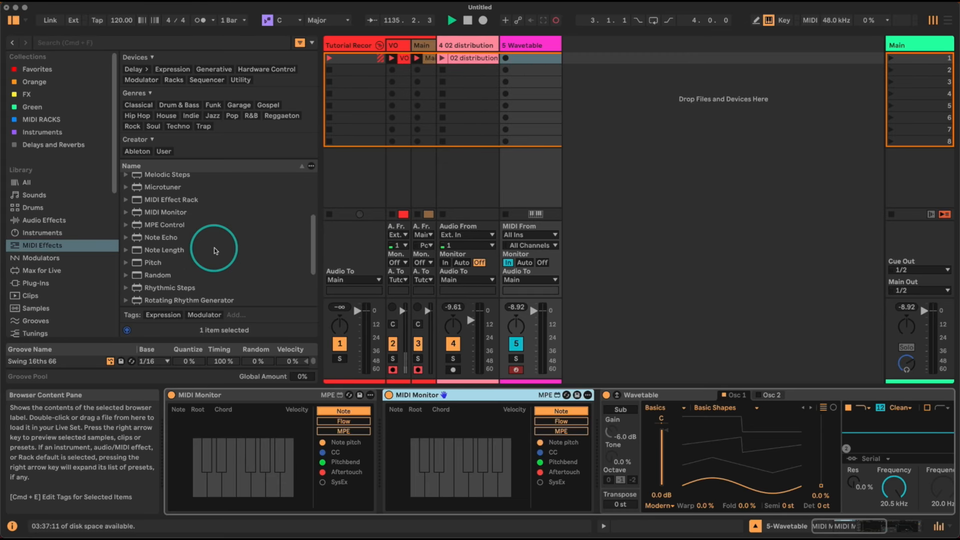
pyautogui.click(176, 250)
pyautogui.moveTo(245, 262); pyautogui.dragTo(385, 400)
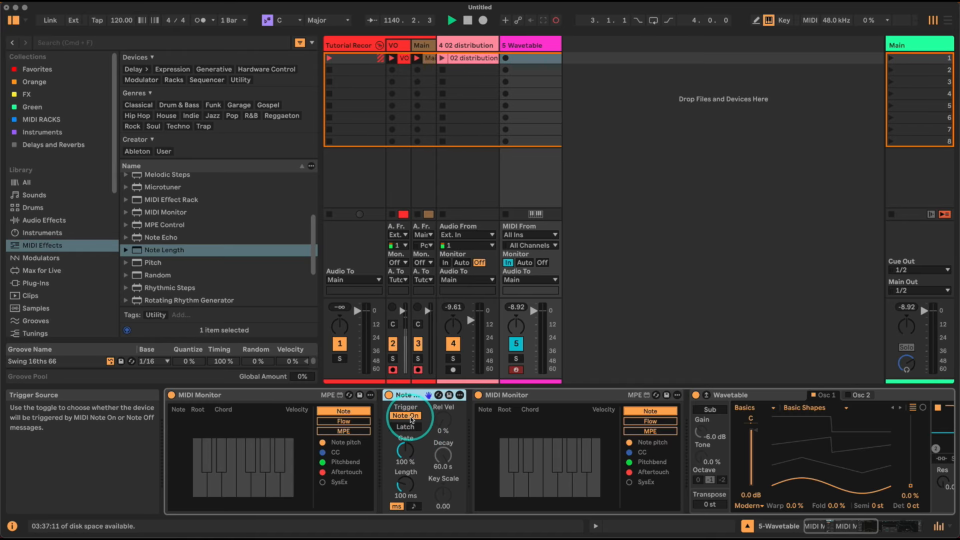
pyautogui.click(411, 418)
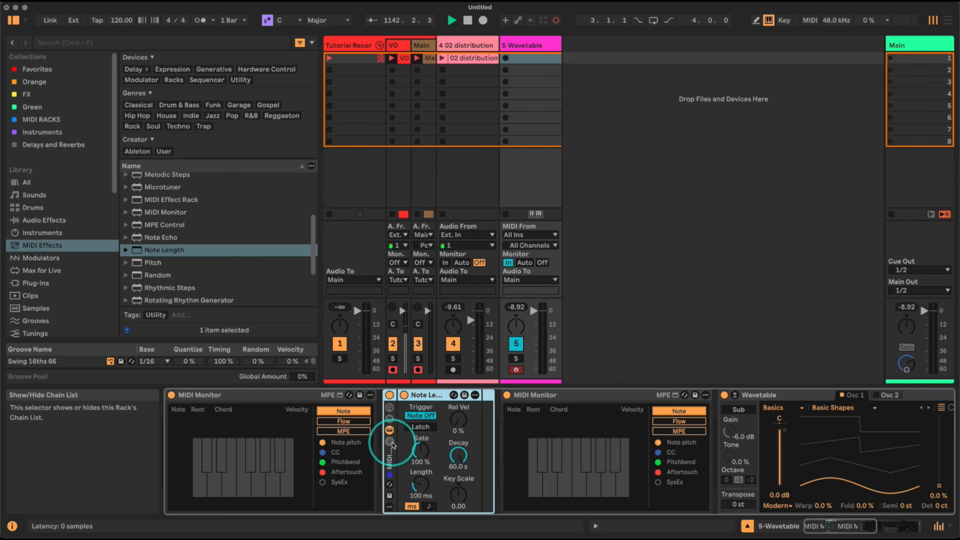
# - Group Note Length into a MIDI Effect Rack and add a chain named Dry above the Note Length chain
pyautogui.press('super+g')
pyautogui.click(458, 485)
pyautogui.click(434, 440)
pyautogui.write('D')
pyautogui.write('ry')
pyautogui.press('Return')
pyautogui.moveTo(434, 440); pyautogui.dragTo(433, 424)
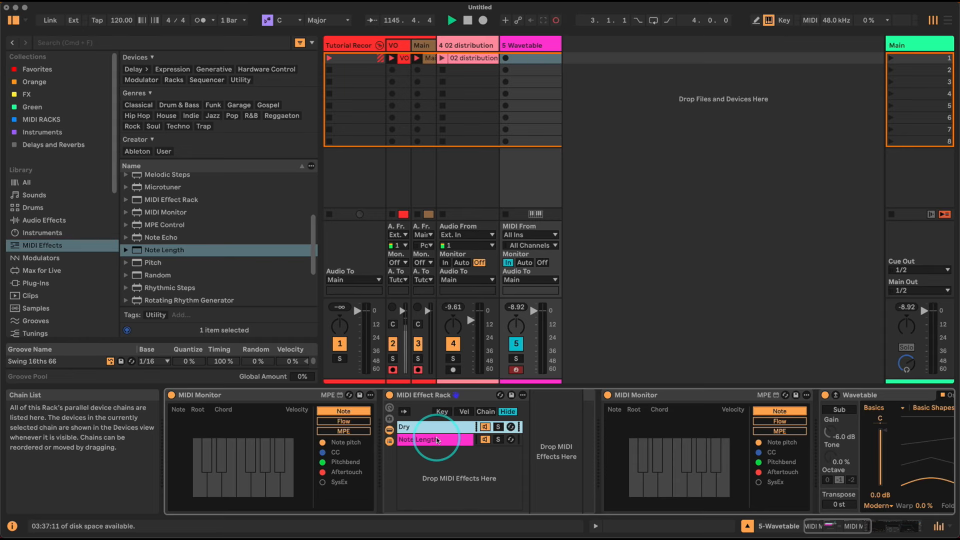
# - In the rack's Note Length chain, set Note Length's Decay to 3.30 s, Length to 69.1 ms and Rel Vel to 32 %
pyautogui.click(437, 440)
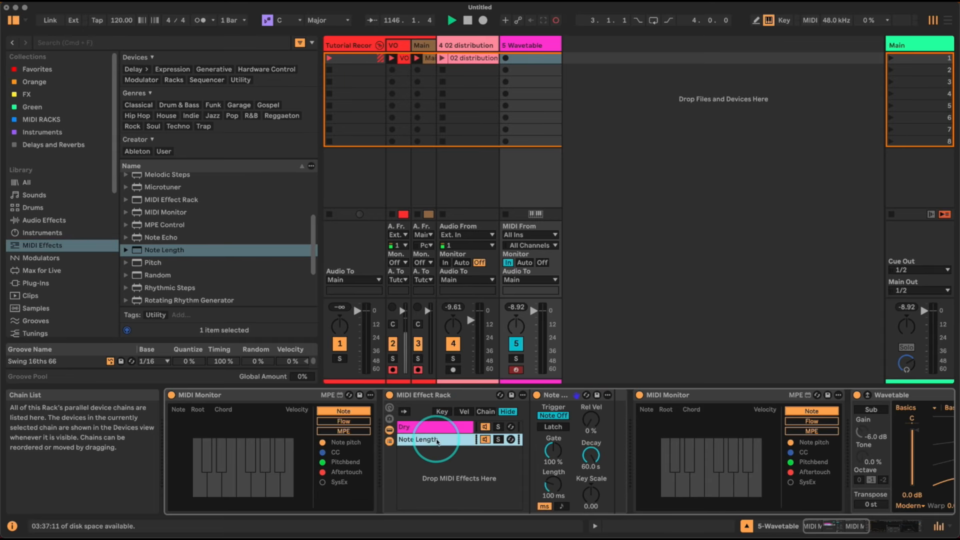
pyautogui.click(617, 441)
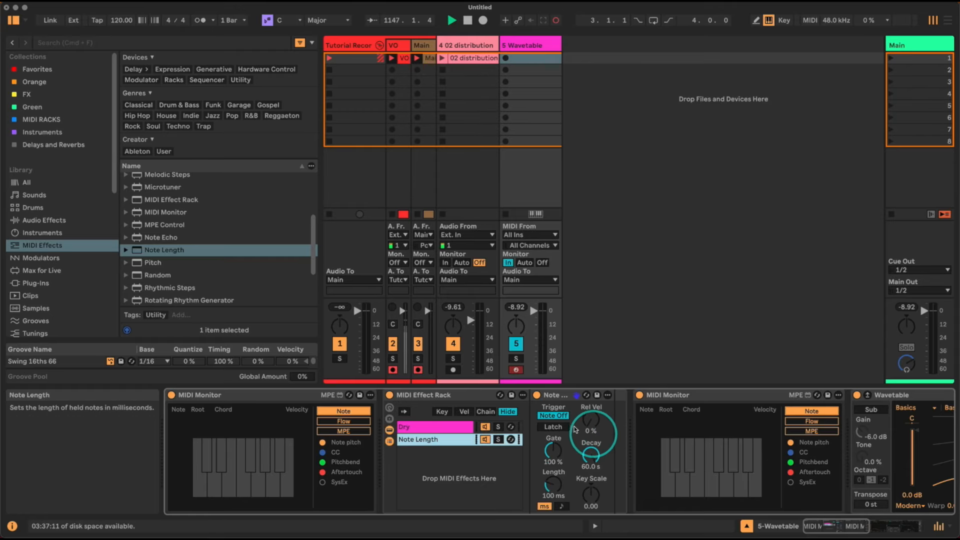
pyautogui.moveTo(591, 454); pyautogui.dragTo(590, 475)
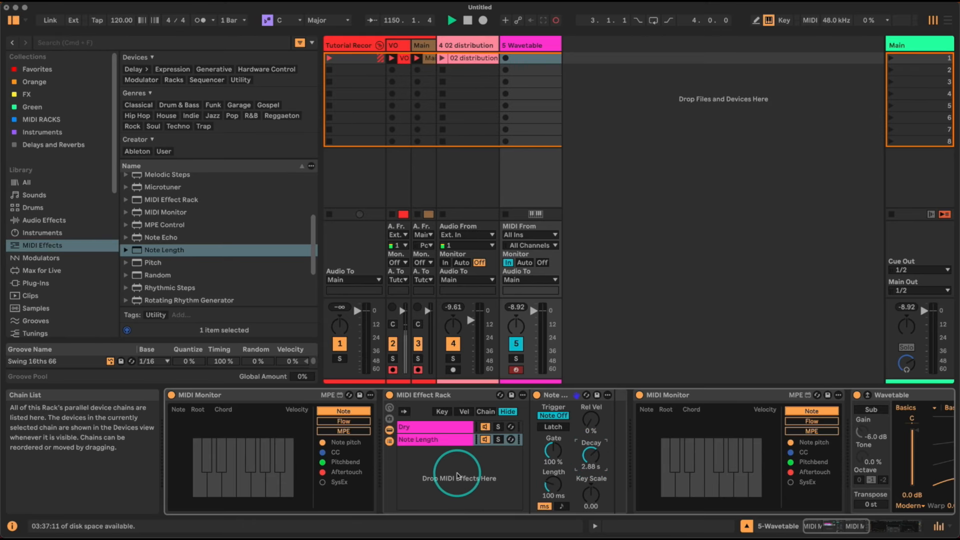
pyautogui.moveTo(546, 484); pyautogui.dragTo(552, 493)
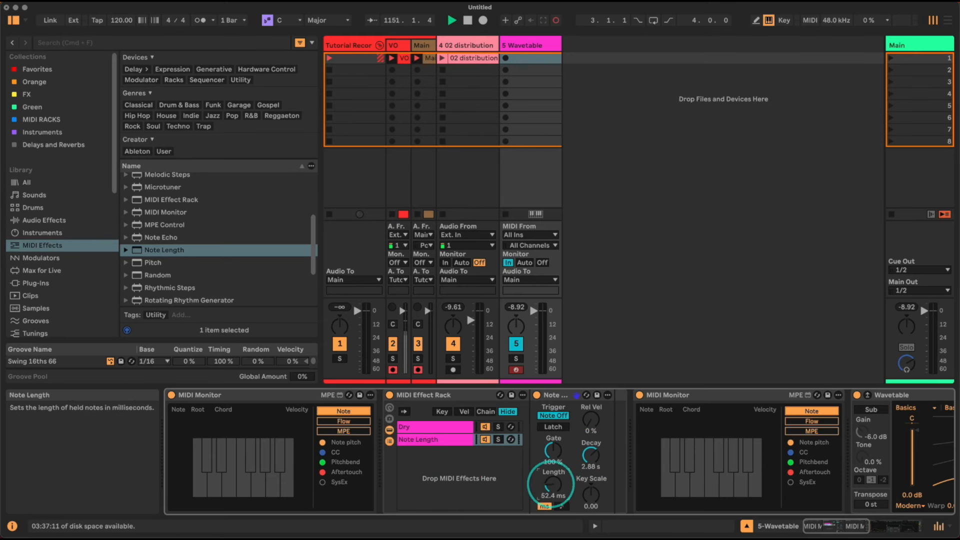
pyautogui.click(426, 433)
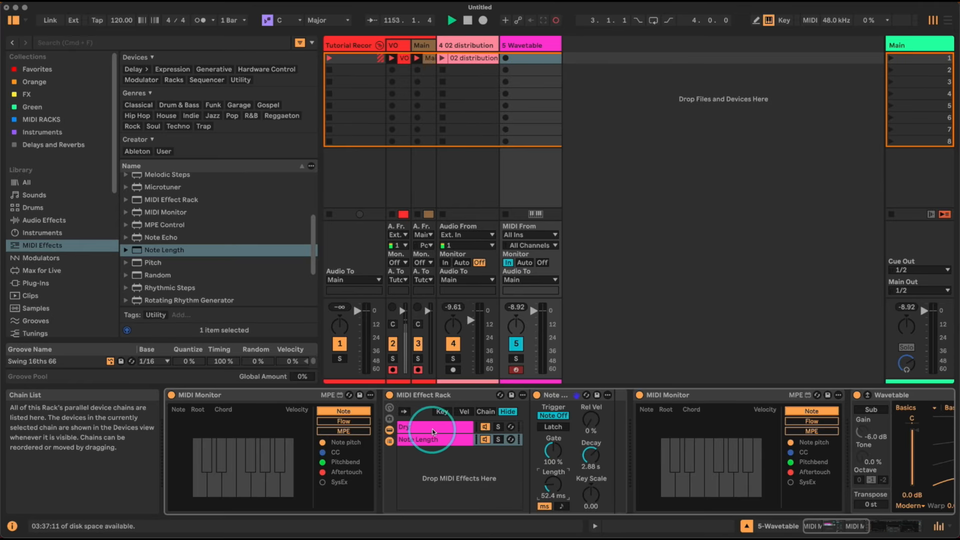
pyautogui.moveTo(551, 493); pyautogui.dragTo(551, 488)
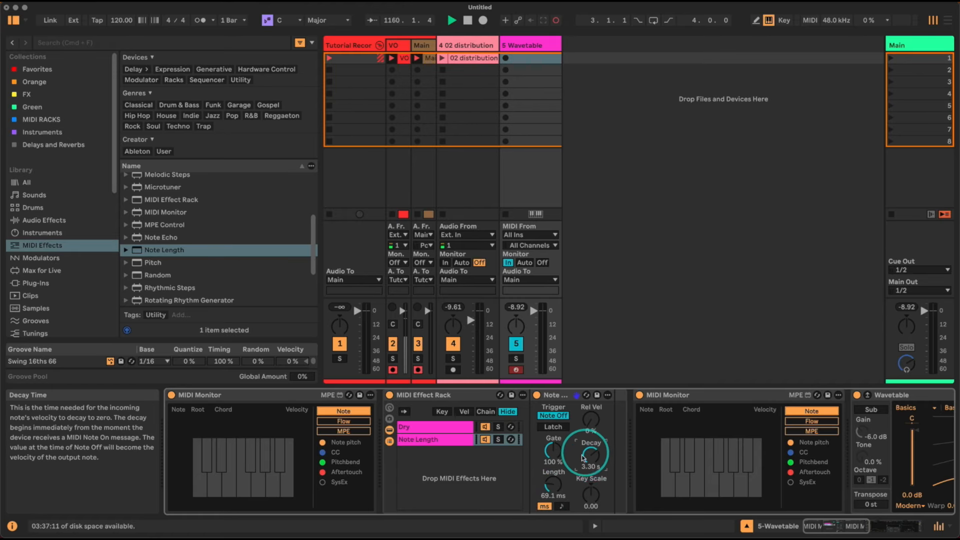
pyautogui.moveTo(593, 424); pyautogui.dragTo(596, 419)
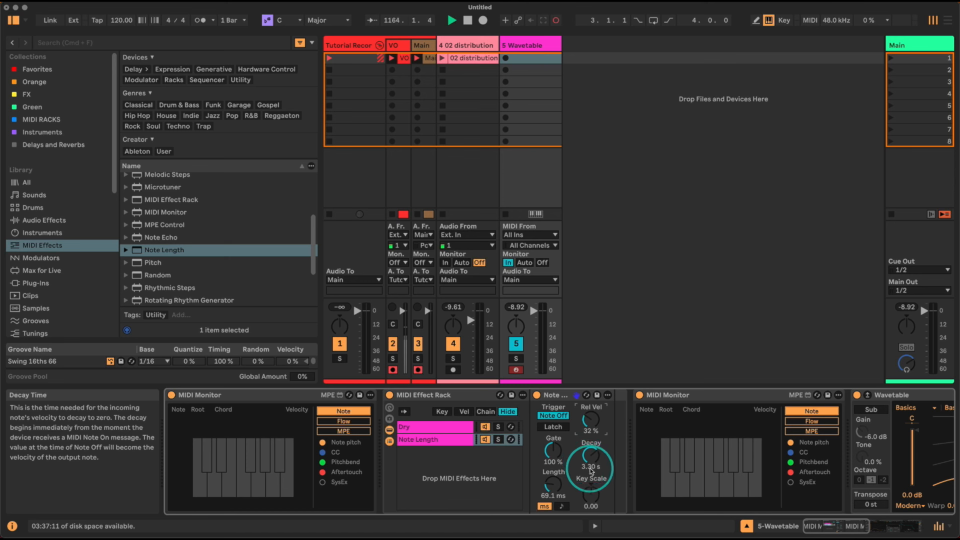
# - Add the Random effect after Note Length in its chain and set Chance to 100 %, Choices to 1 and Interval to 7
pyautogui.click(428, 439)
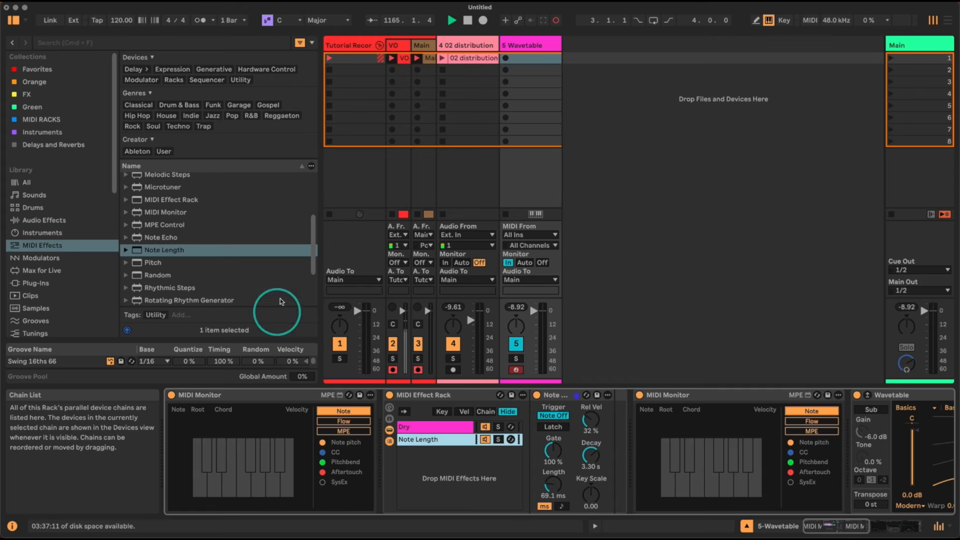
pyautogui.moveTo(157, 275); pyautogui.dragTo(611, 407)
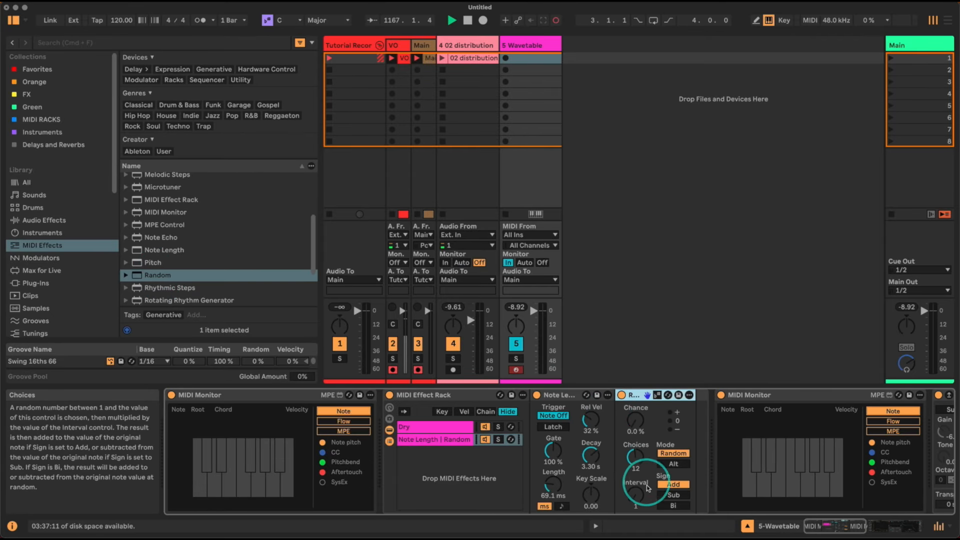
pyautogui.click(637, 493)
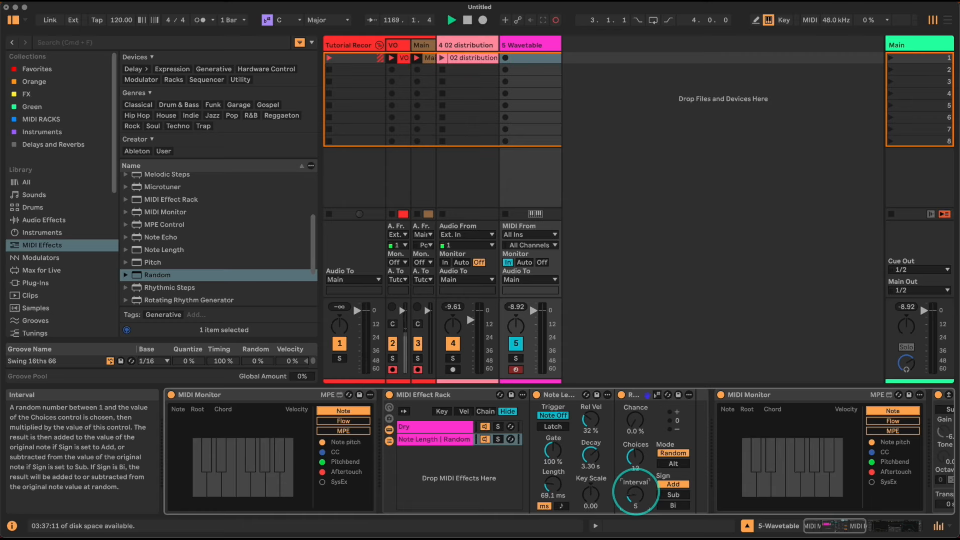
pyautogui.moveTo(637, 494); pyautogui.dragTo(637, 467)
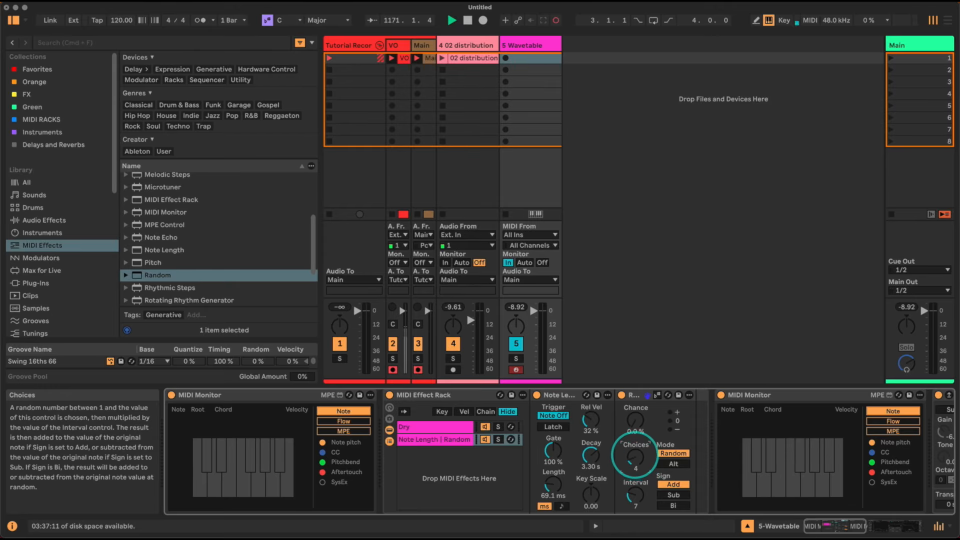
pyautogui.click(638, 440)
pyautogui.moveTo(637, 425); pyautogui.dragTo(636, 419)
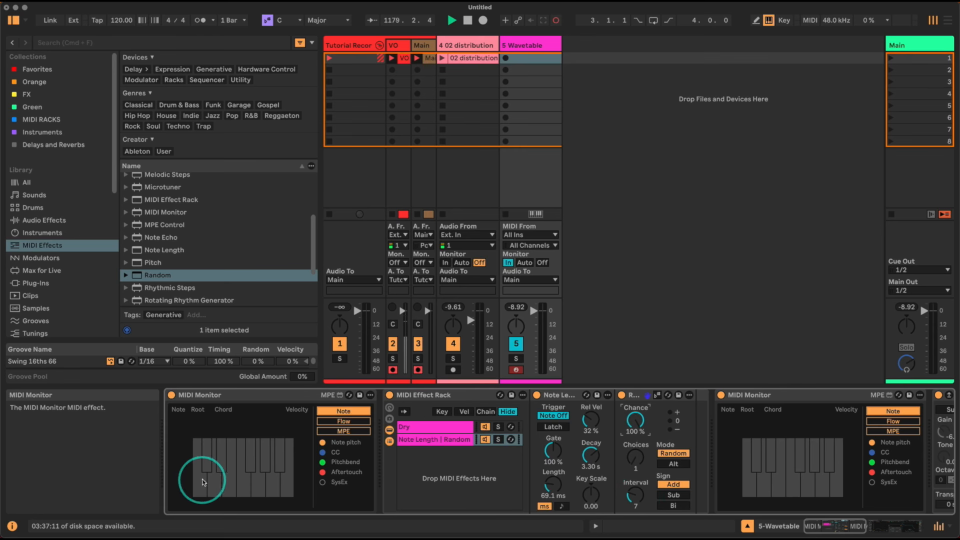
# - Play C3 as a test note through the Note Length and Random chain
pyautogui.press('a')
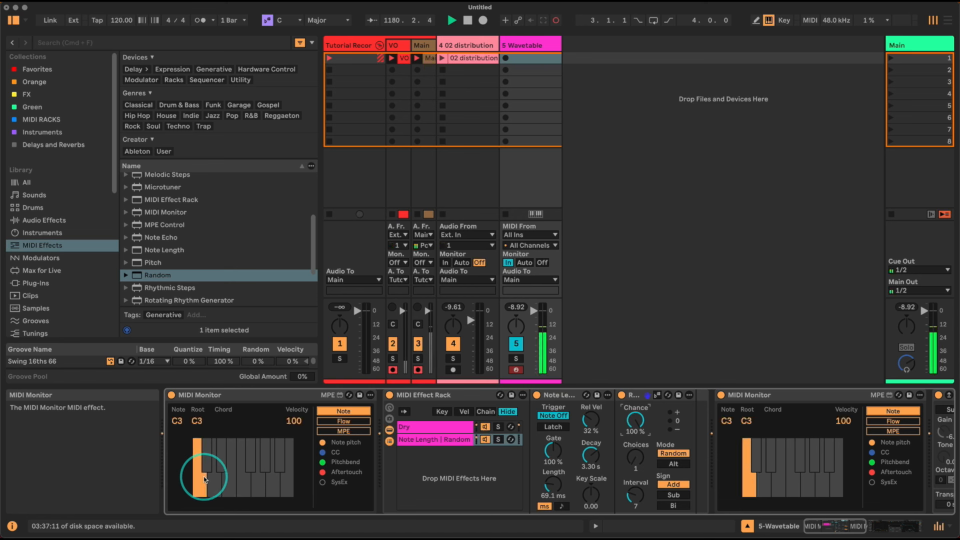
pyautogui.click(205, 474)
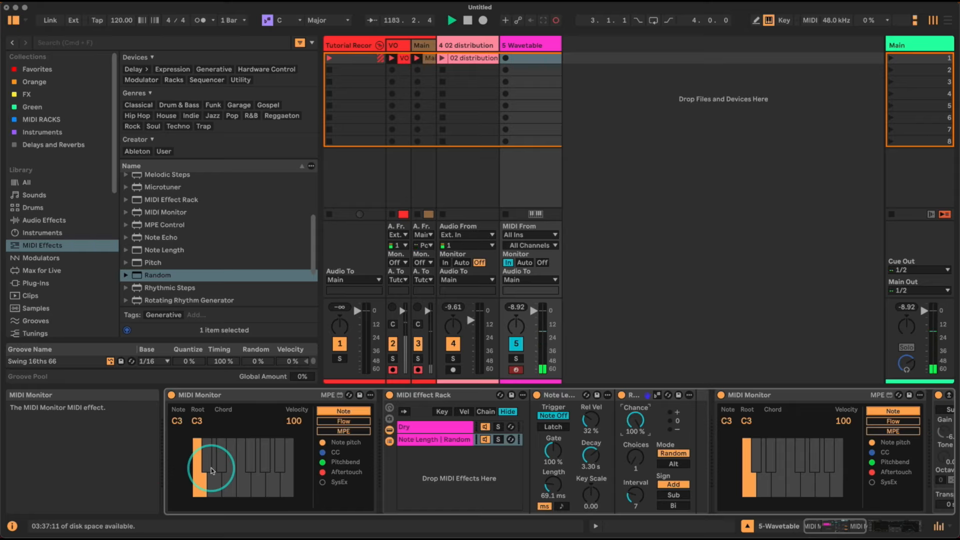
pyautogui.click(211, 467)
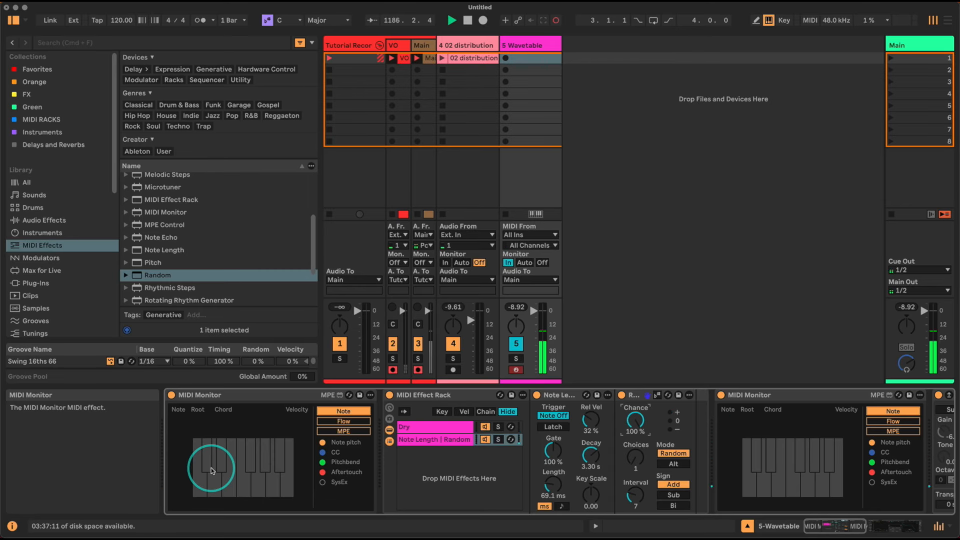
# - Set Random's Interval to 5 and its Sign to Bi in the Note Length chain
pyautogui.click(511, 440)
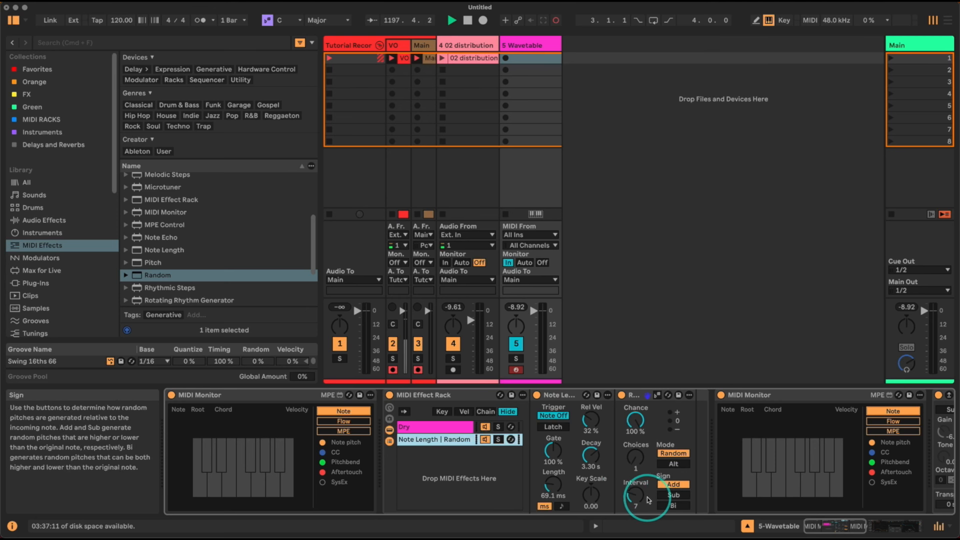
pyautogui.moveTo(636, 493); pyautogui.dragTo(636, 497)
pyautogui.click(671, 505)
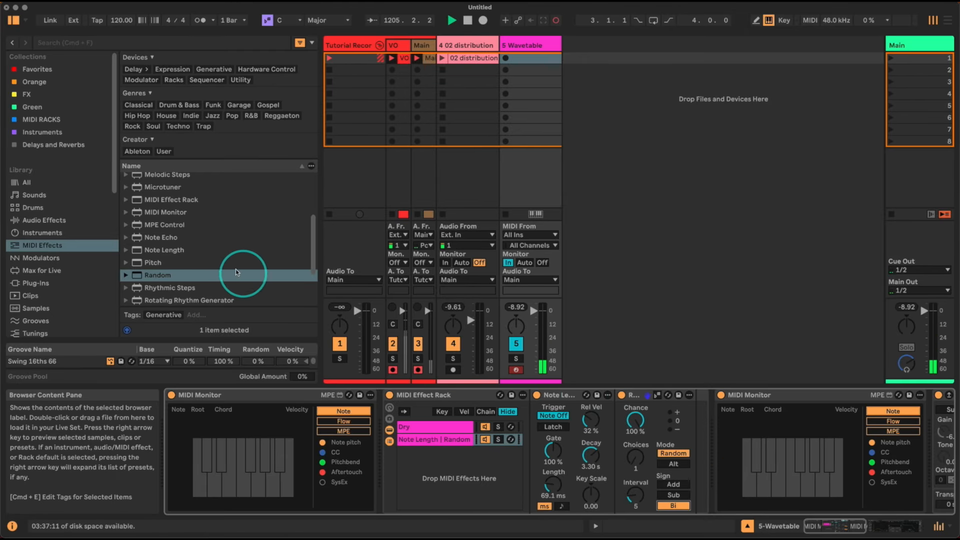
# - Add Note Echo to the Note Length chain with its Delay at 70.1 %, and move Random behind it
pyautogui.click(168, 237)
pyautogui.moveTo(168, 237); pyautogui.dragTo(685, 392)
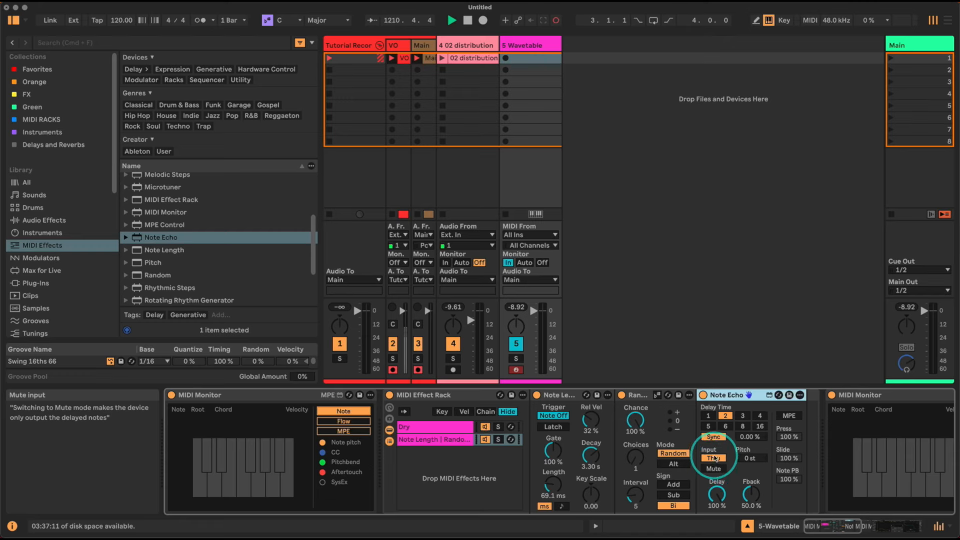
pyautogui.moveTo(716, 497); pyautogui.dragTo(715, 513)
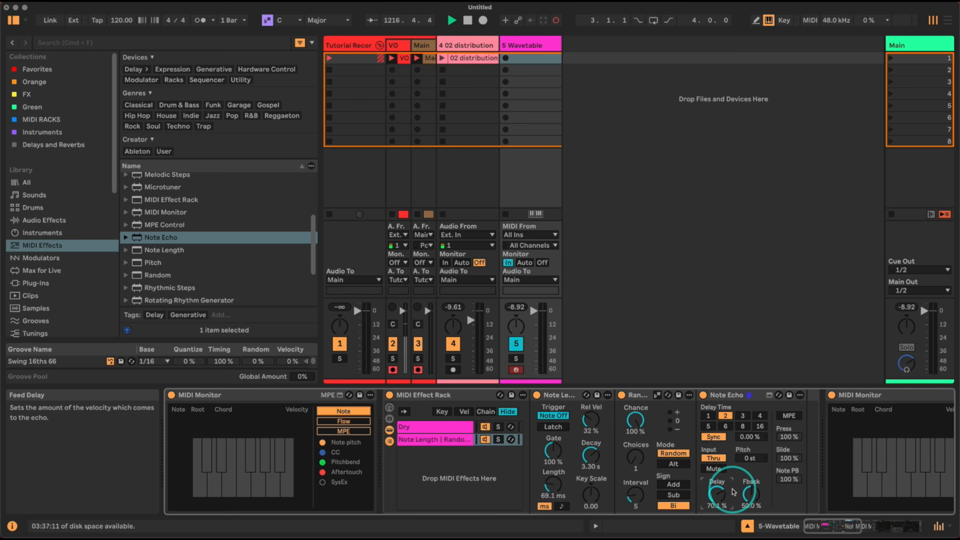
pyautogui.click(638, 399)
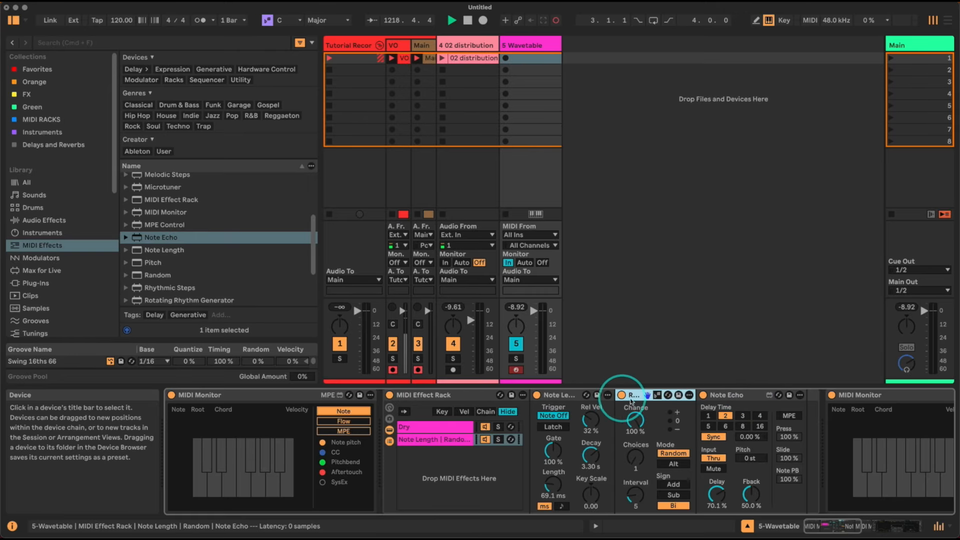
pyautogui.moveTo(632, 400); pyautogui.dragTo(804, 403)
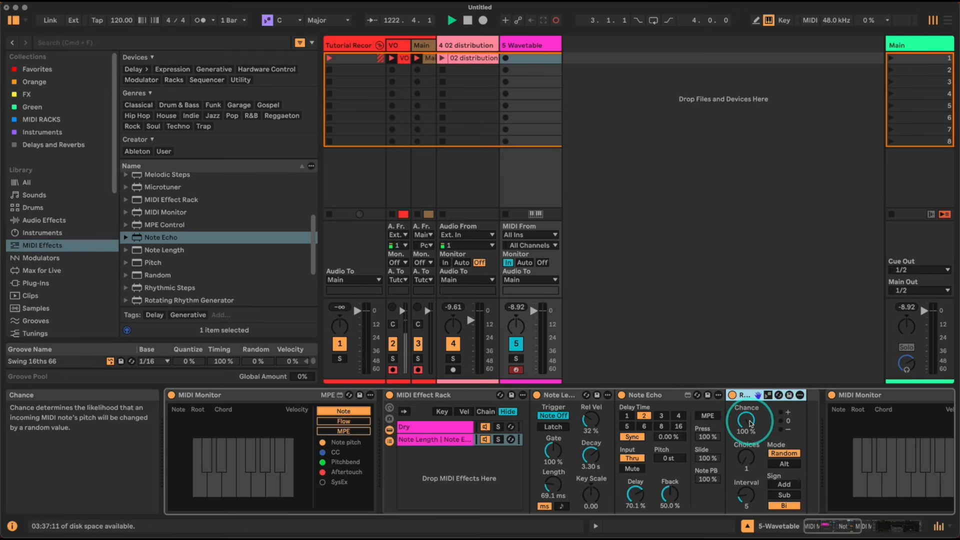